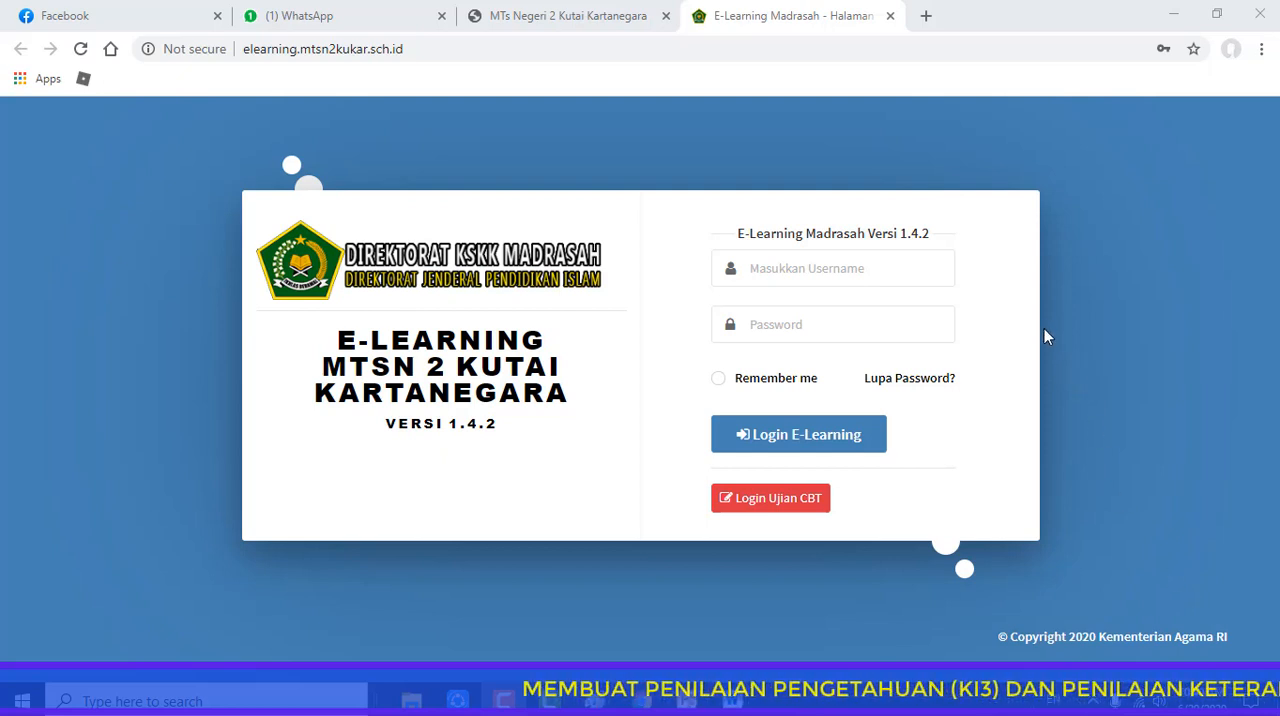
pyautogui.click(781, 270)
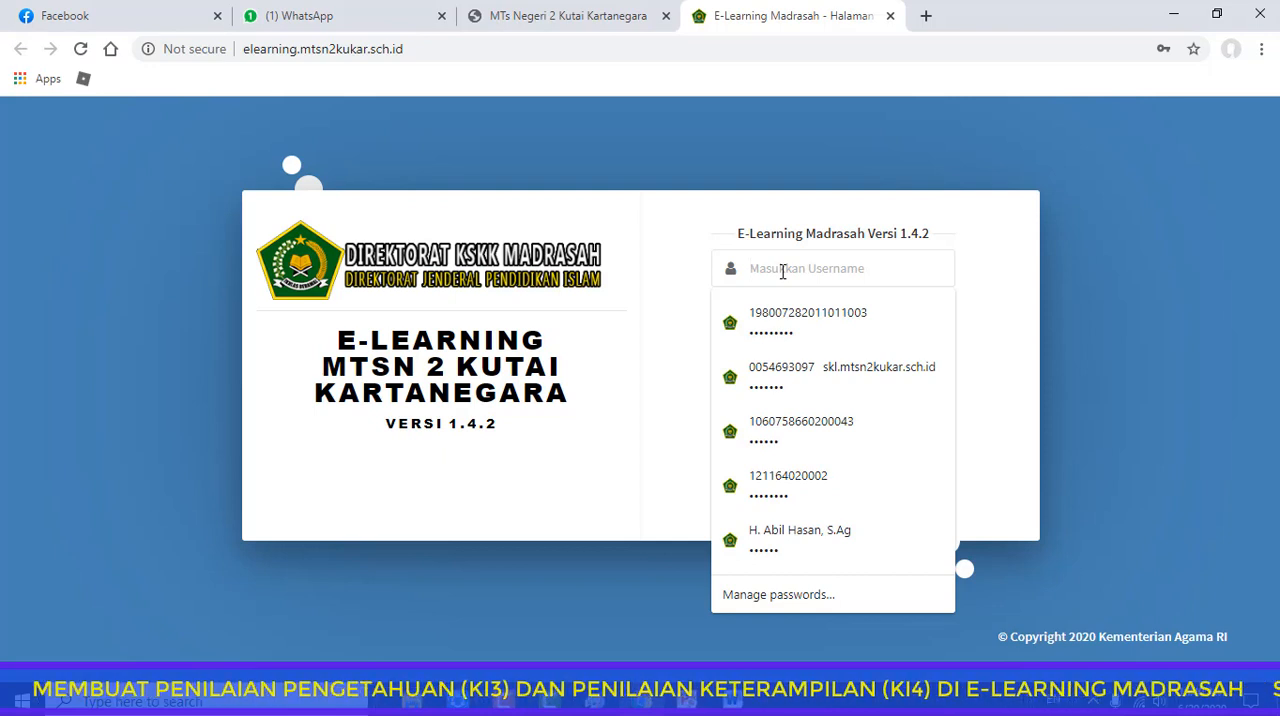
pyautogui.click(792, 320)
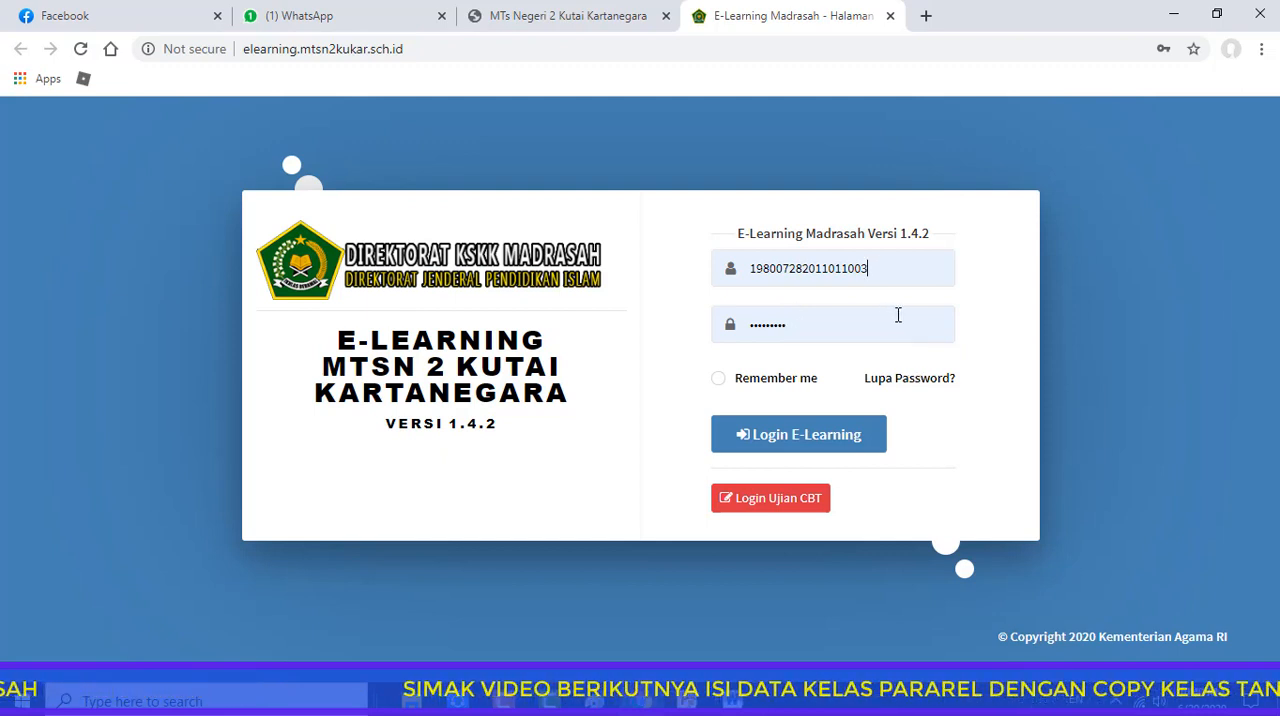
pyautogui.click(797, 437)
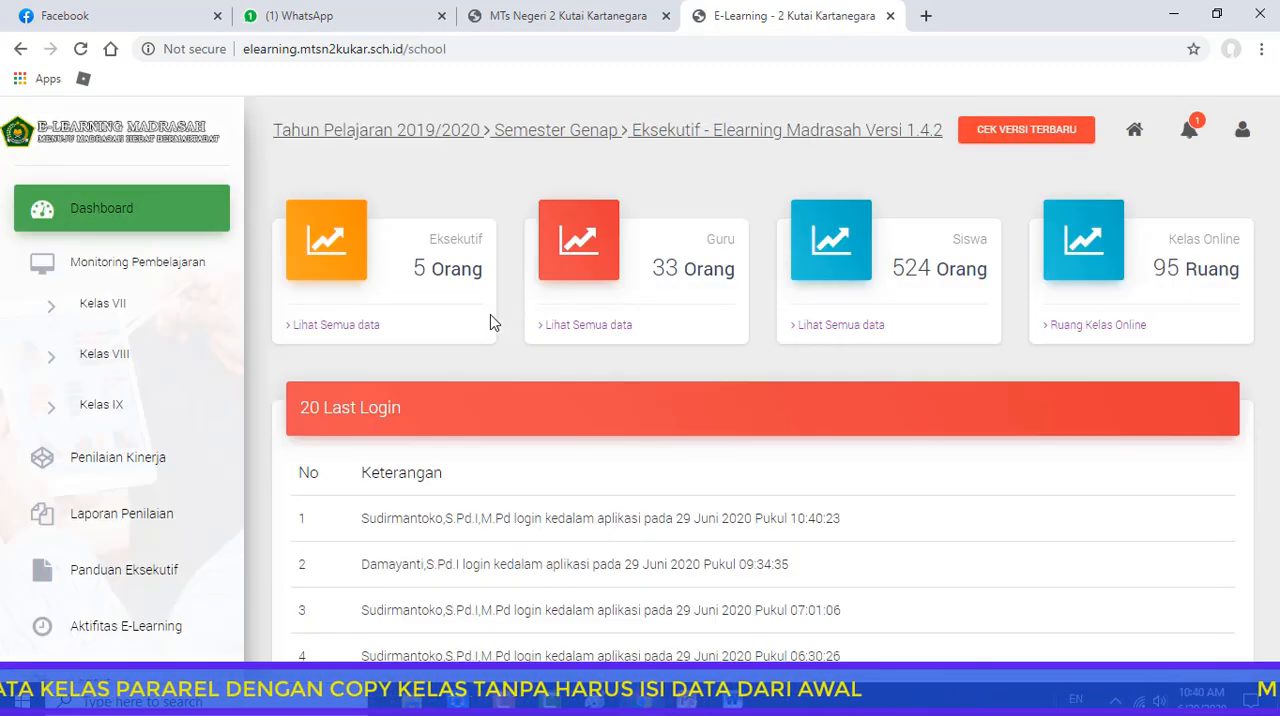
pyautogui.click(890, 16)
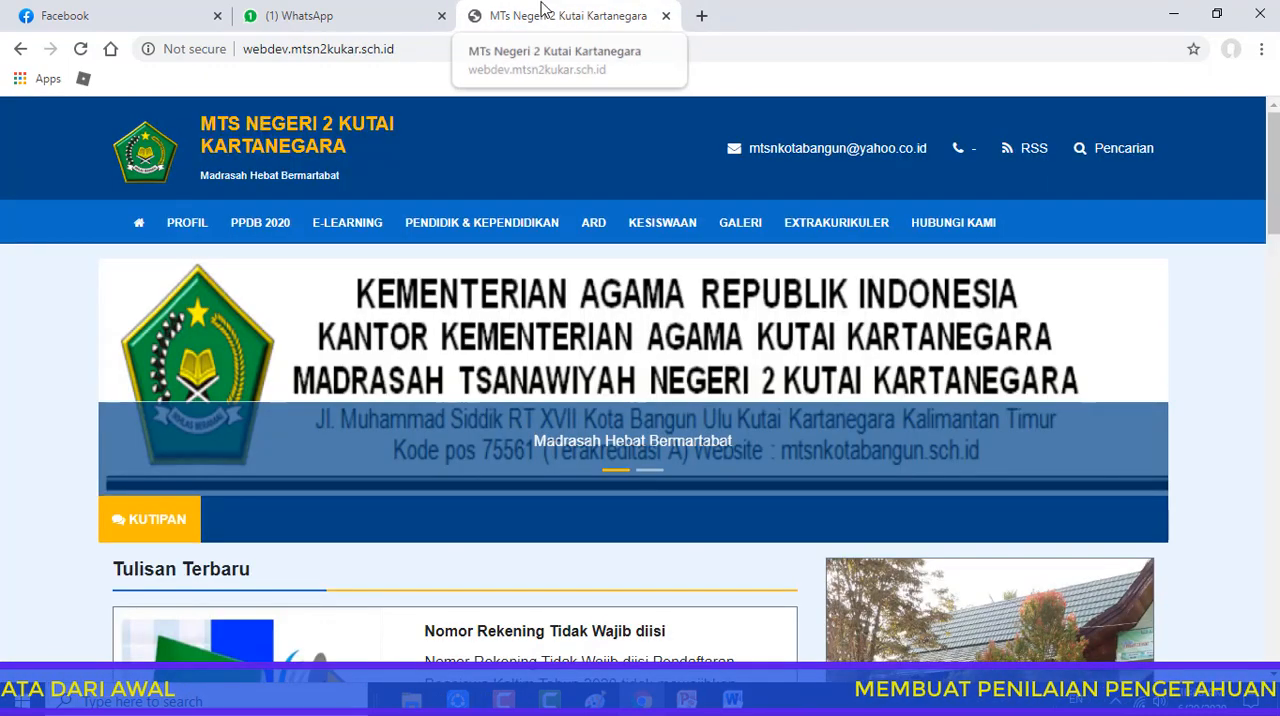
# Open the e-learning login page from the school website, sign in with the teacher account's saved username and password, and skip the welcome tour
pyautogui.click(335, 216)
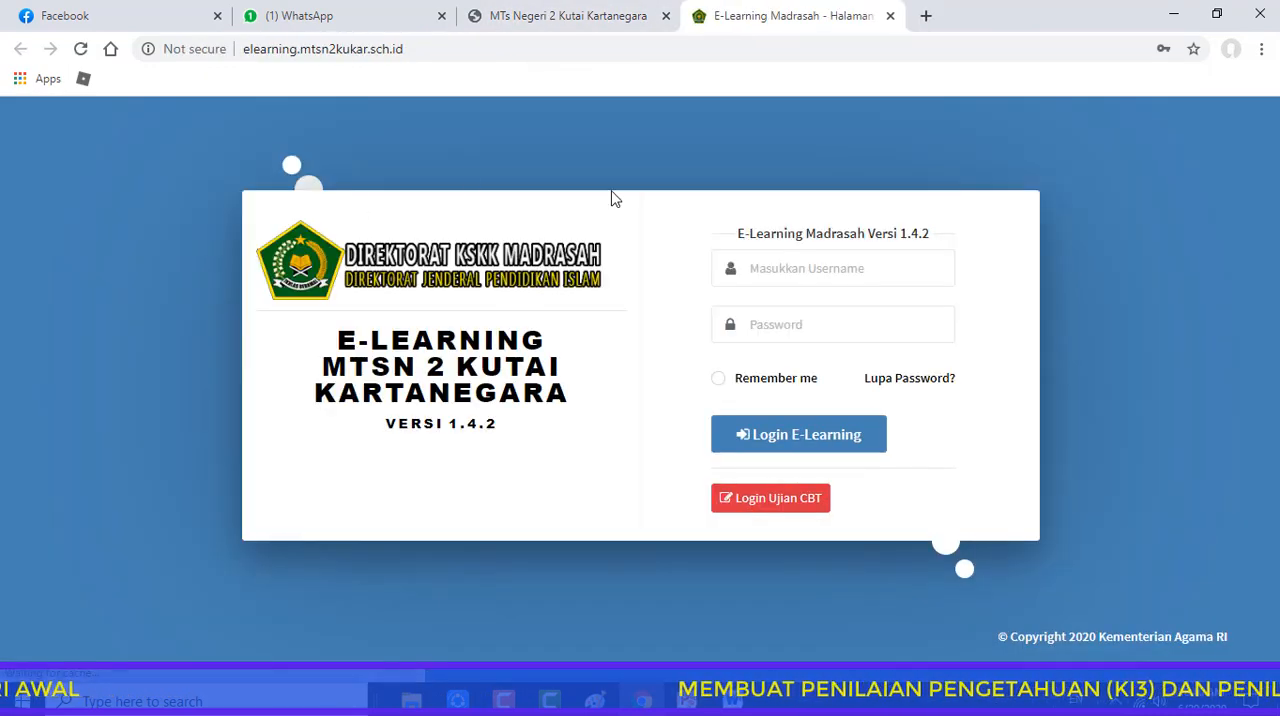
pyautogui.click(820, 273)
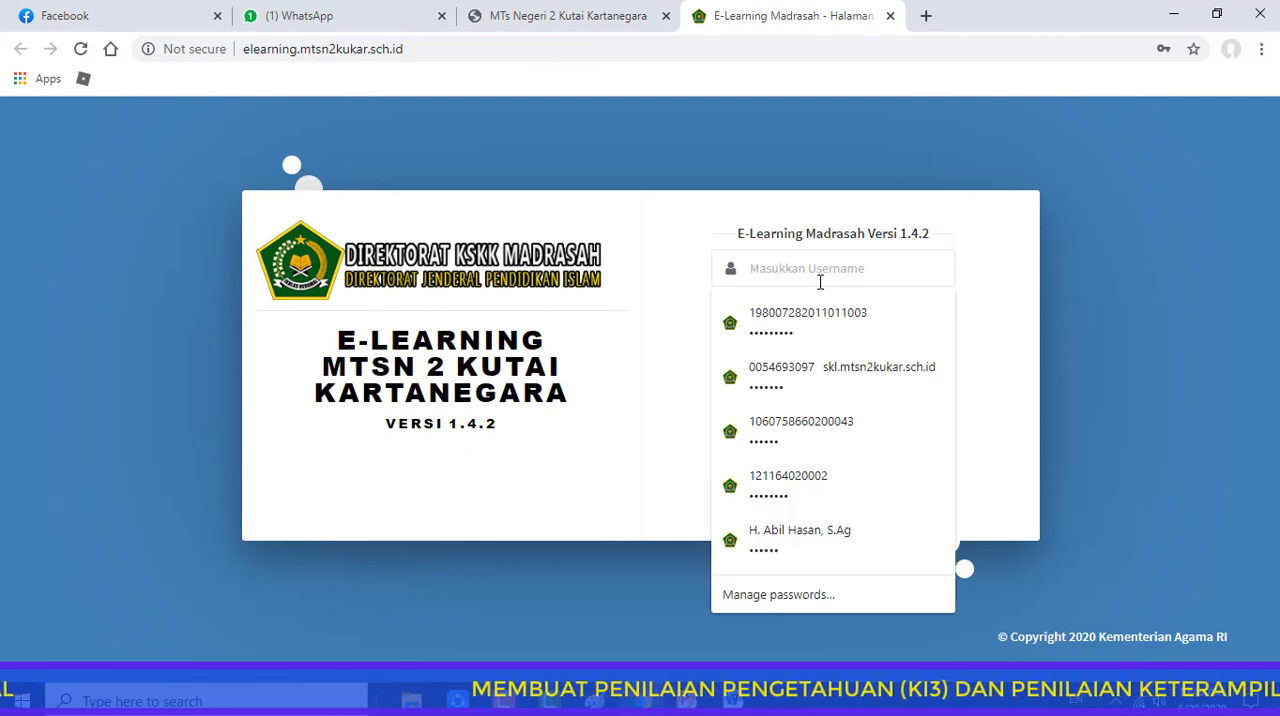
pyautogui.click(797, 430)
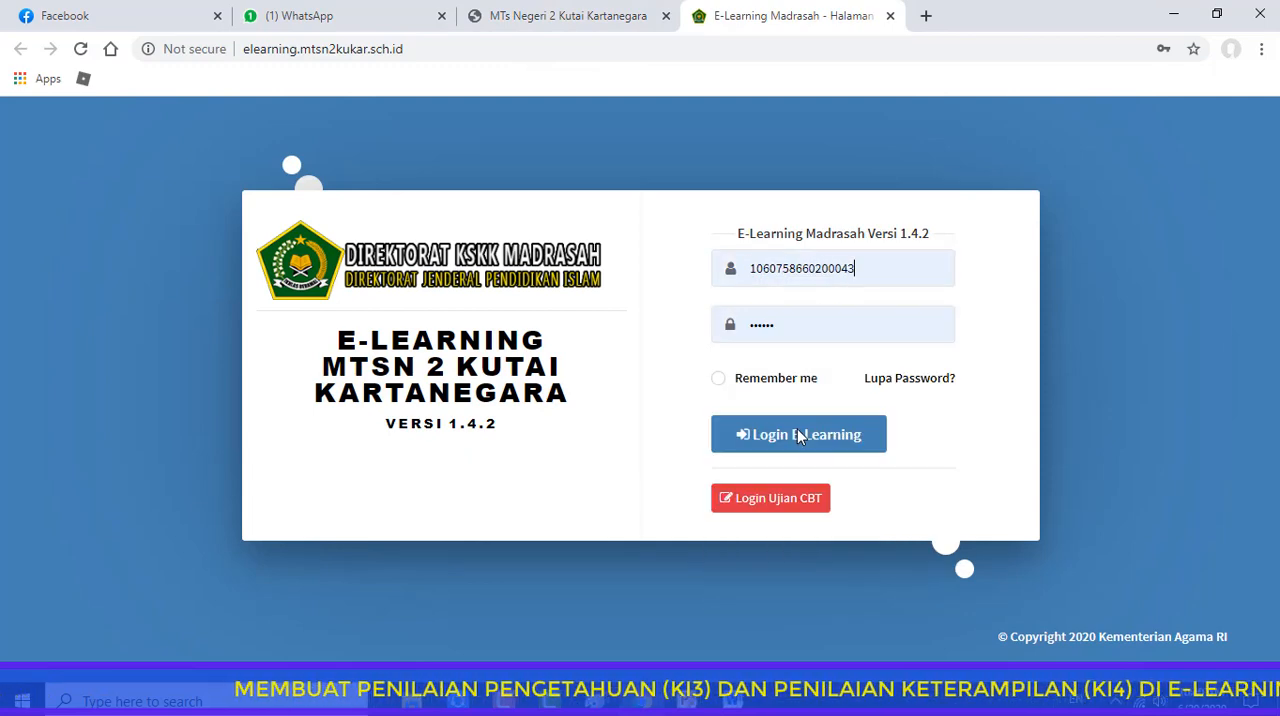
pyautogui.click(797, 432)
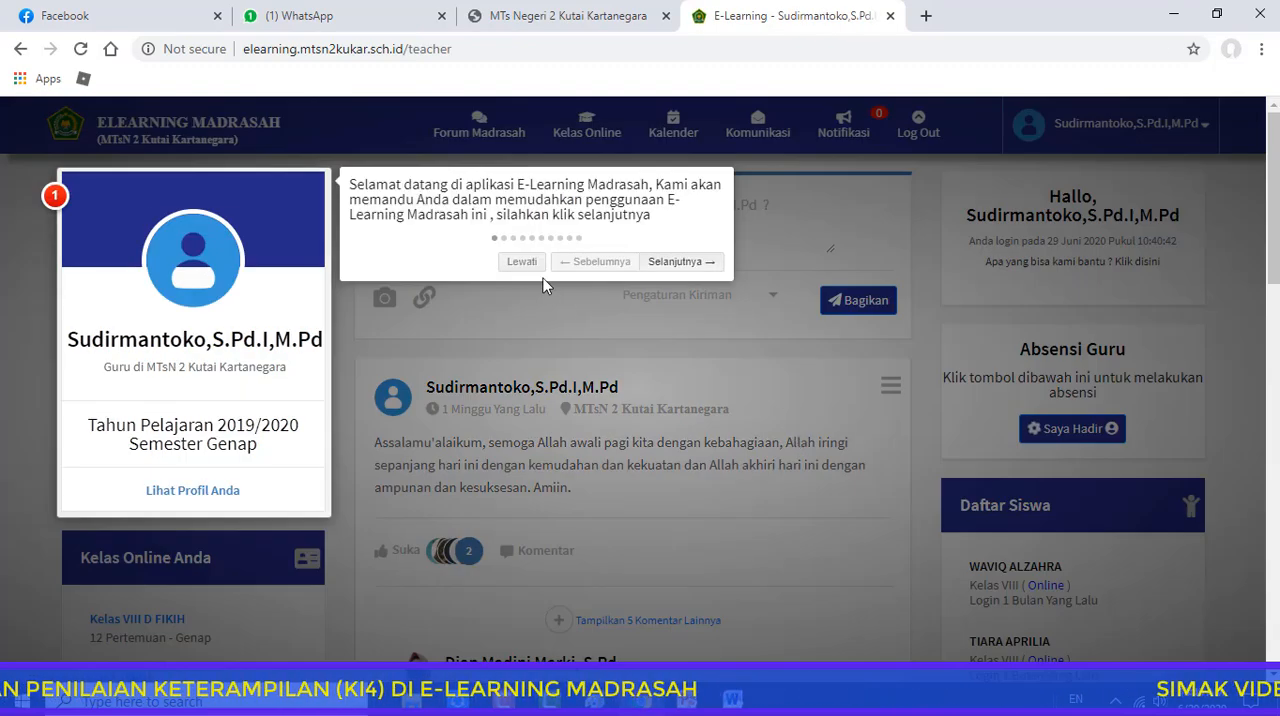
pyautogui.click(521, 261)
# Open the Penilaian Pengetahuan (KI3) page of the online class Kelas IX A SKI
pyautogui.click(588, 136)
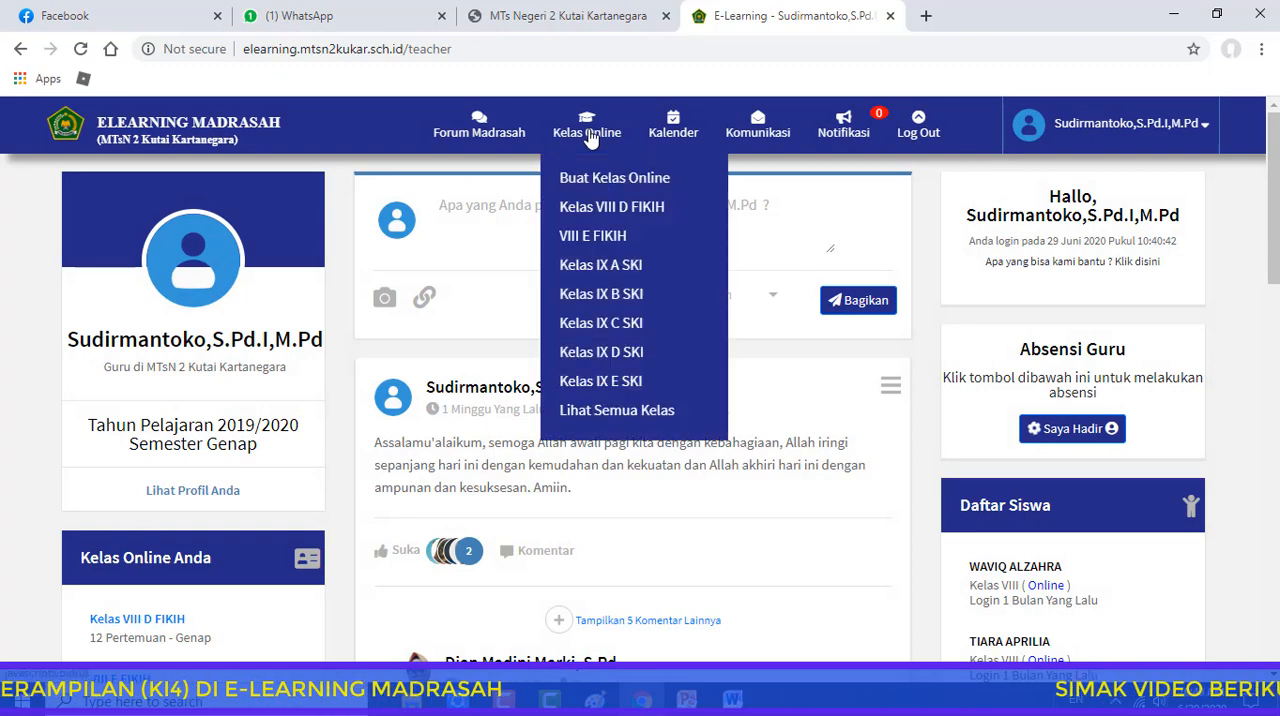
pyautogui.click(598, 265)
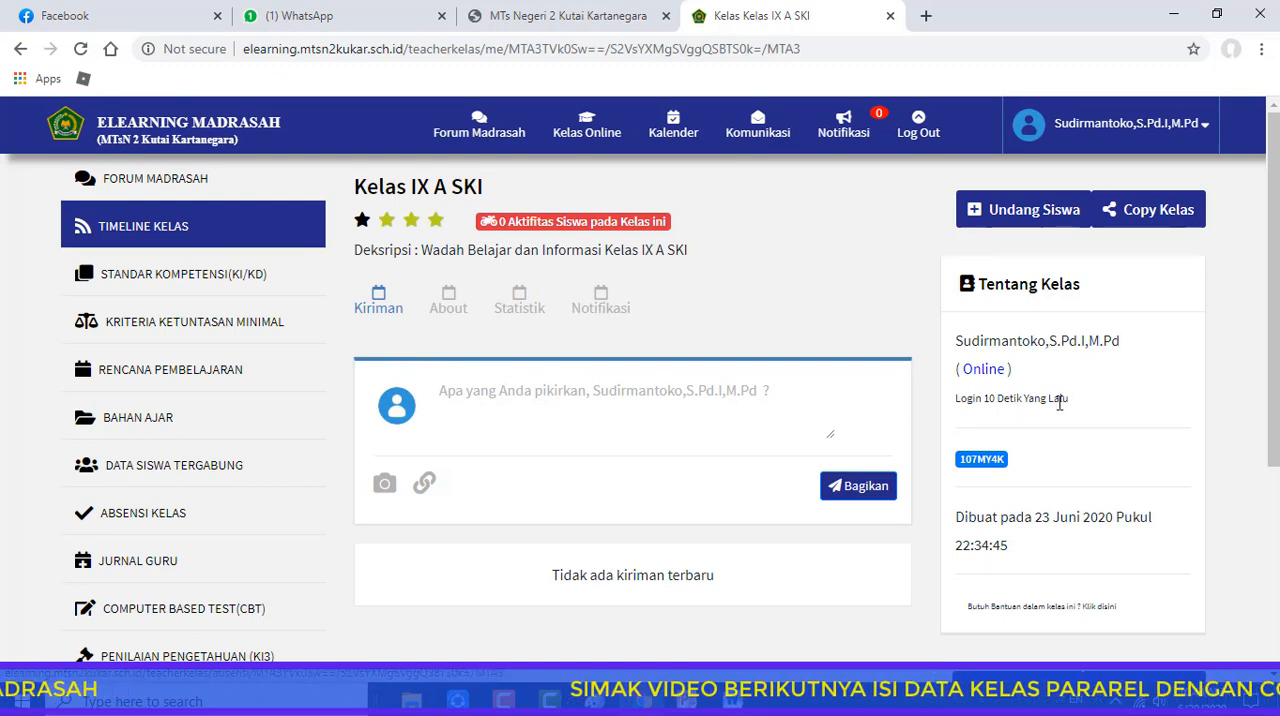
pyautogui.scroll(-3, 1276, 330)
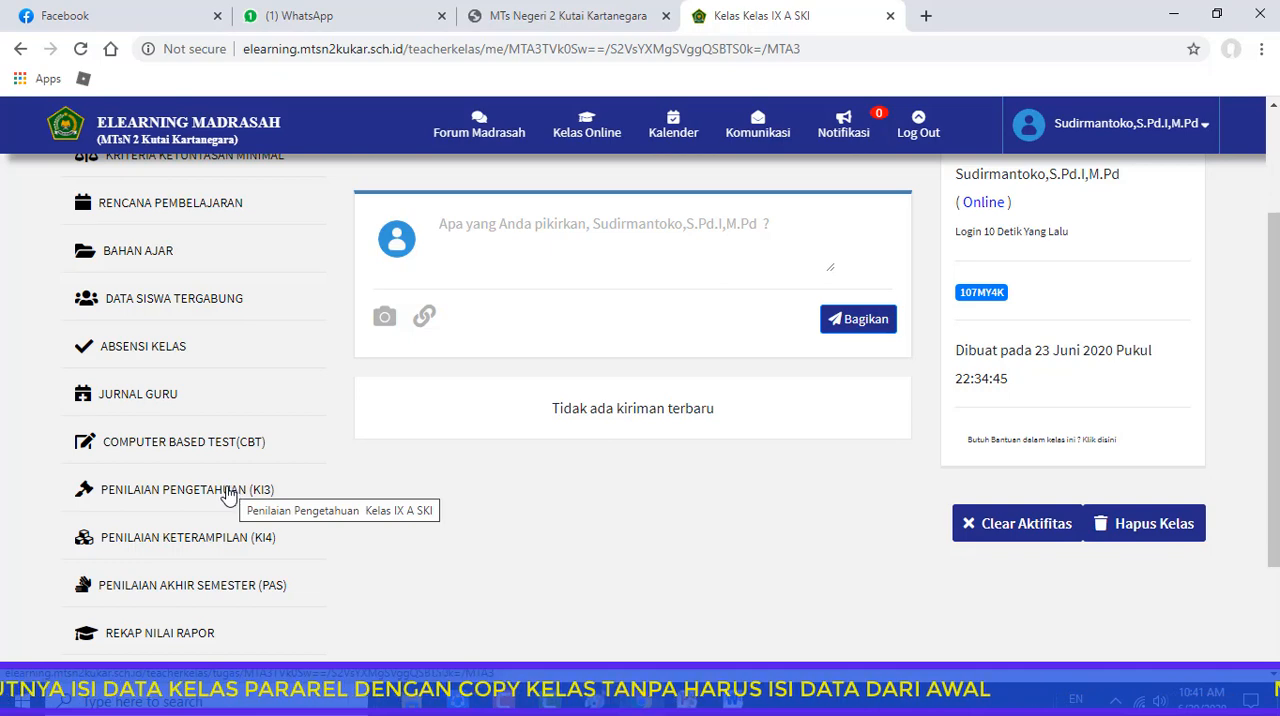
pyautogui.click(168, 492)
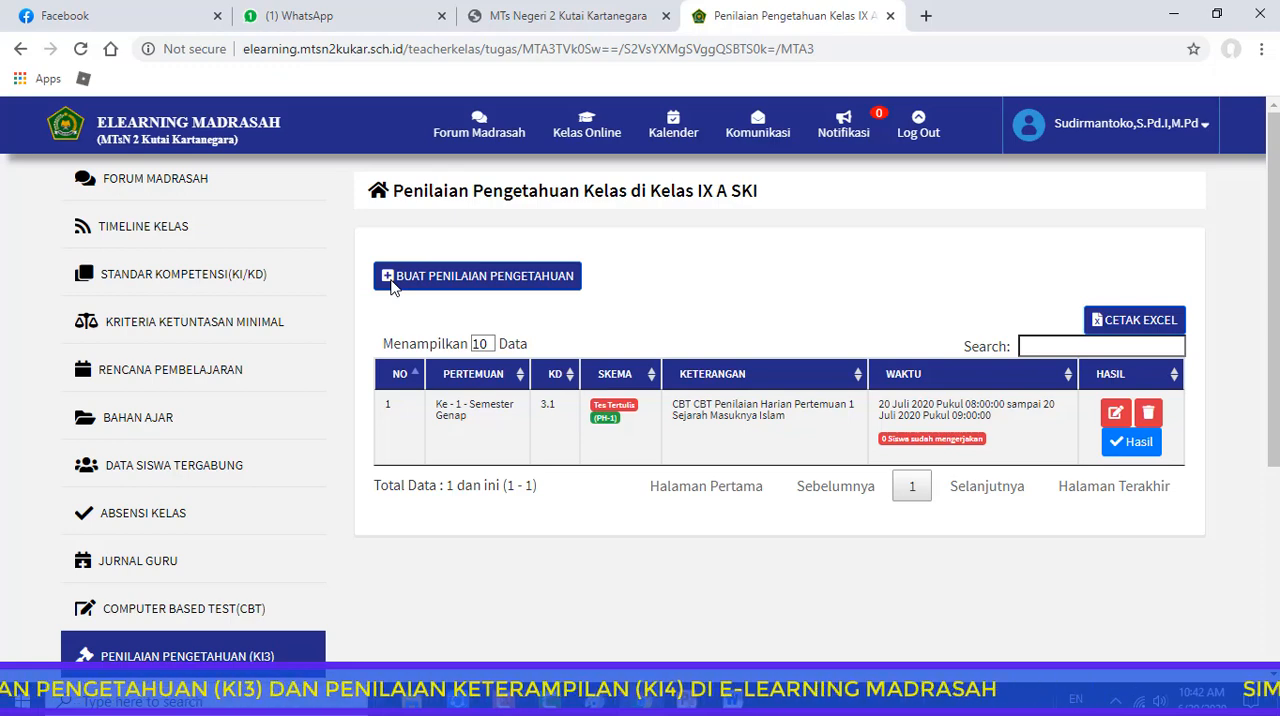
# Start a new knowledge assessment for Pertemuan 1 with the Tes Tertulis scheme and basic competency 3.1 on the arrival of Islam in Nusantara
pyautogui.click(393, 287)
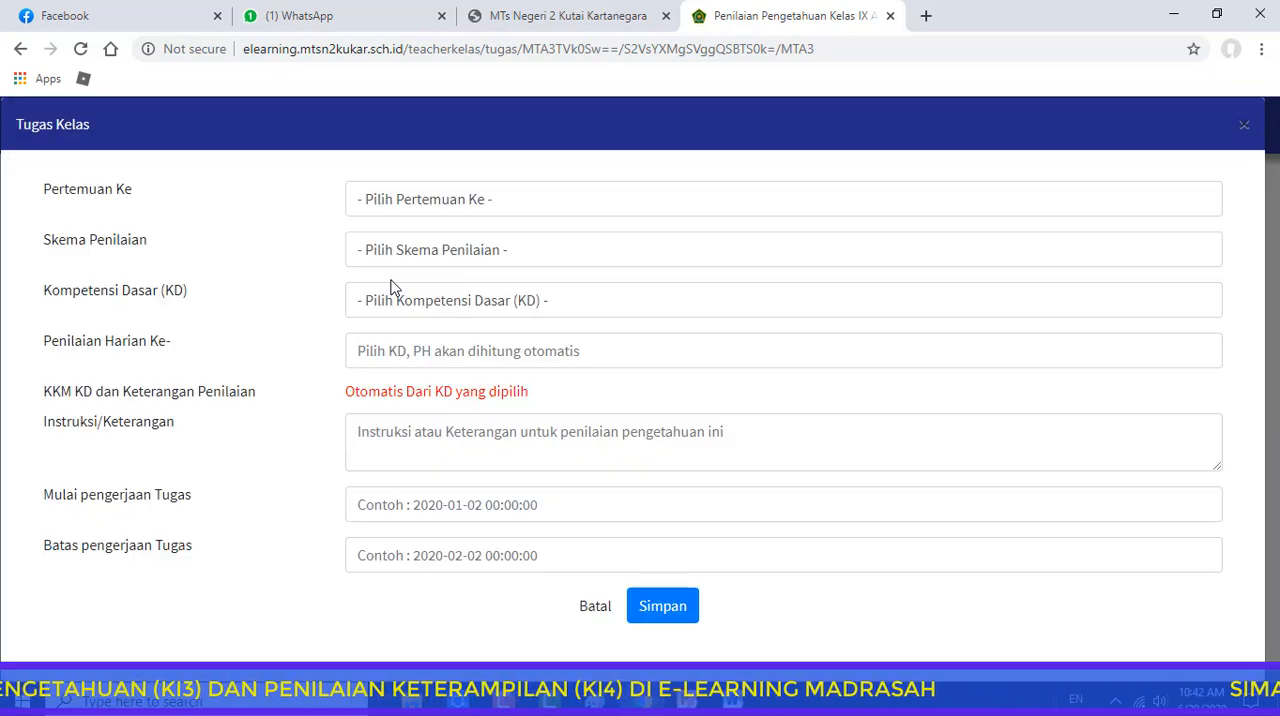
pyautogui.click(472, 200)
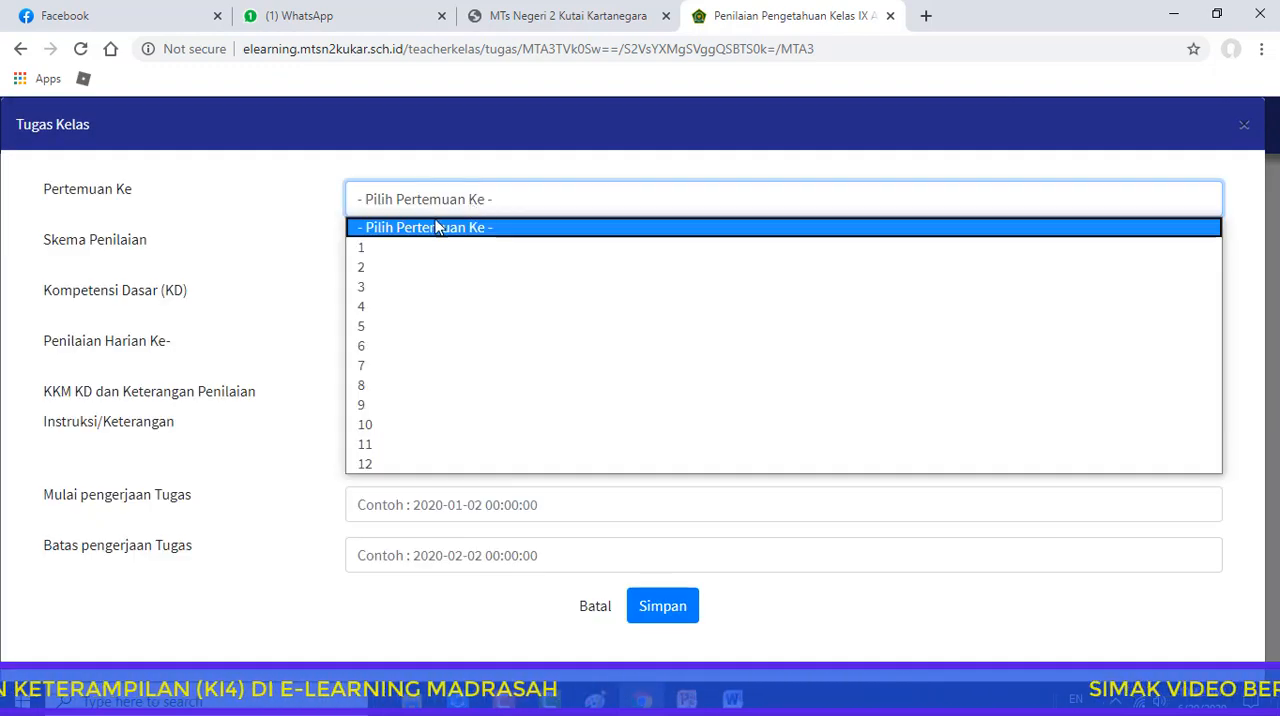
pyautogui.click(371, 249)
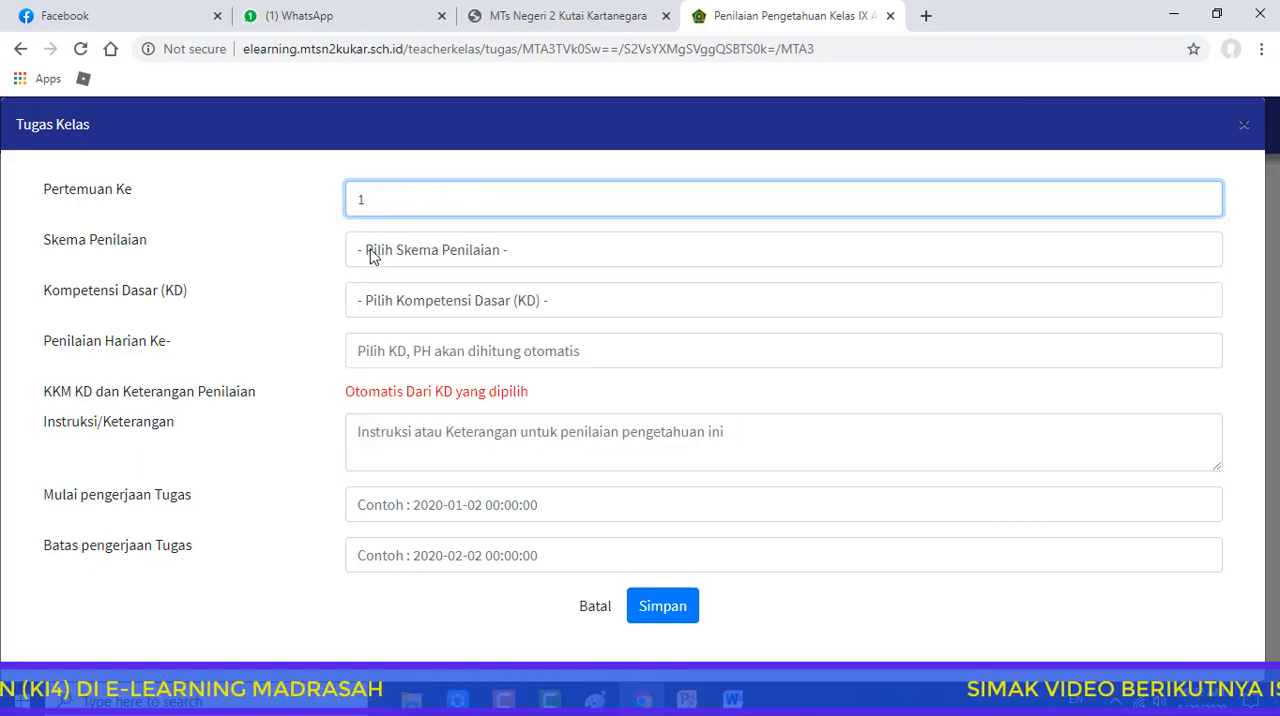
pyautogui.click(371, 252)
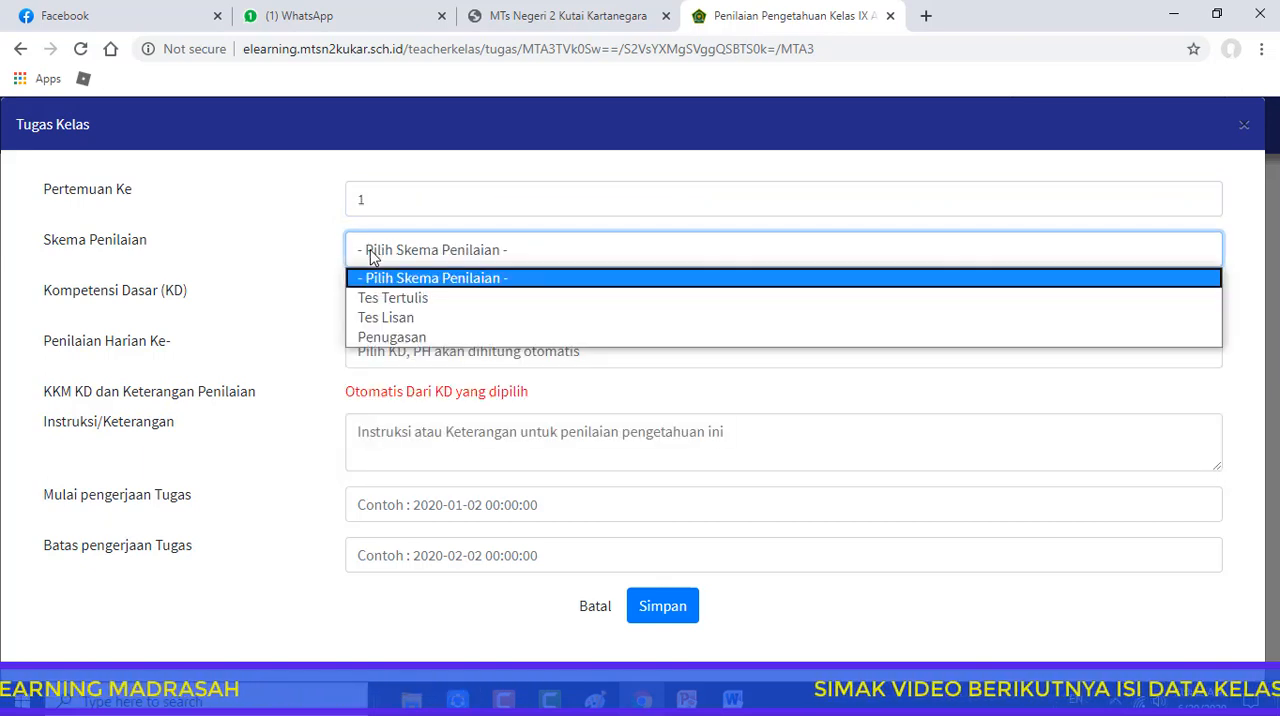
pyautogui.click(437, 300)
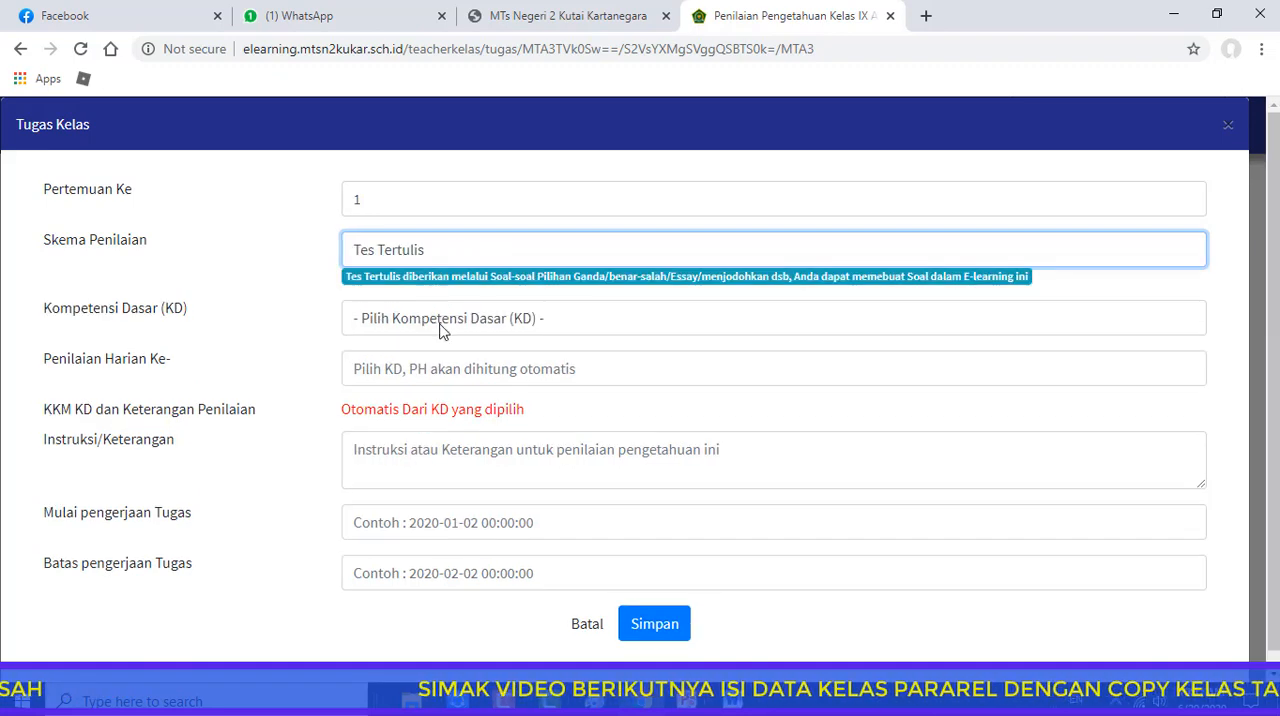
pyautogui.click(443, 320)
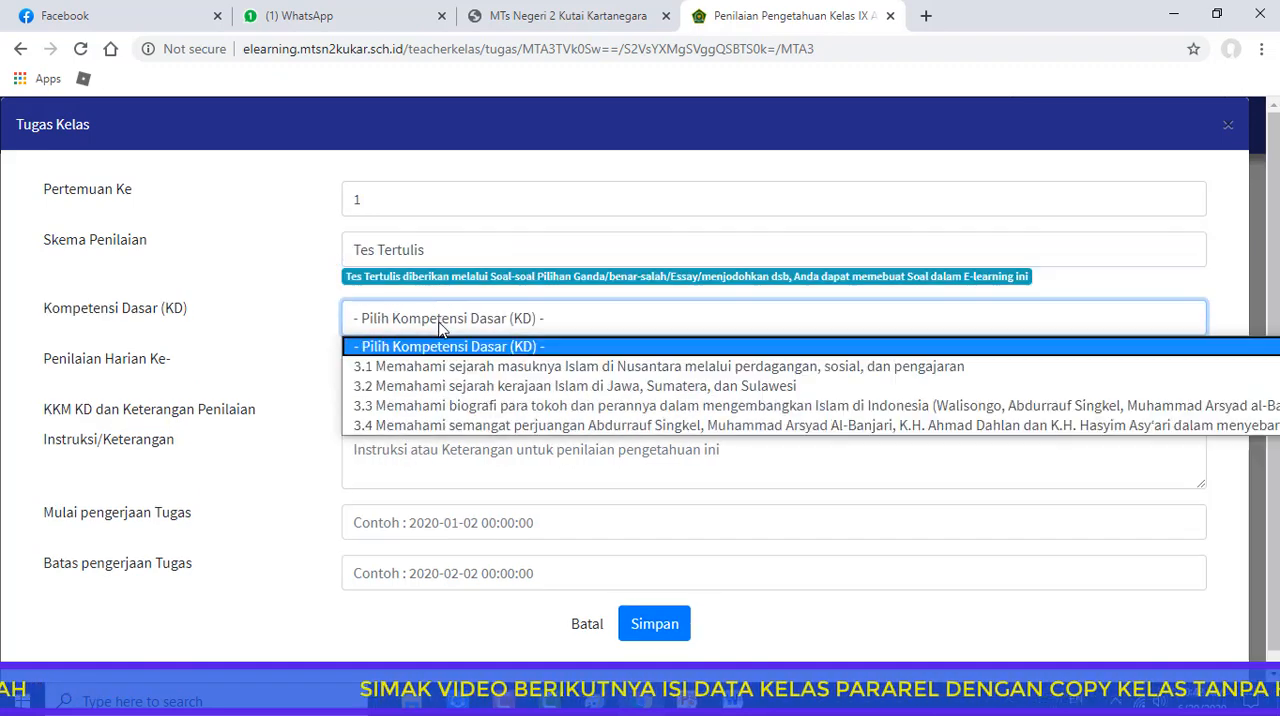
pyautogui.click(391, 368)
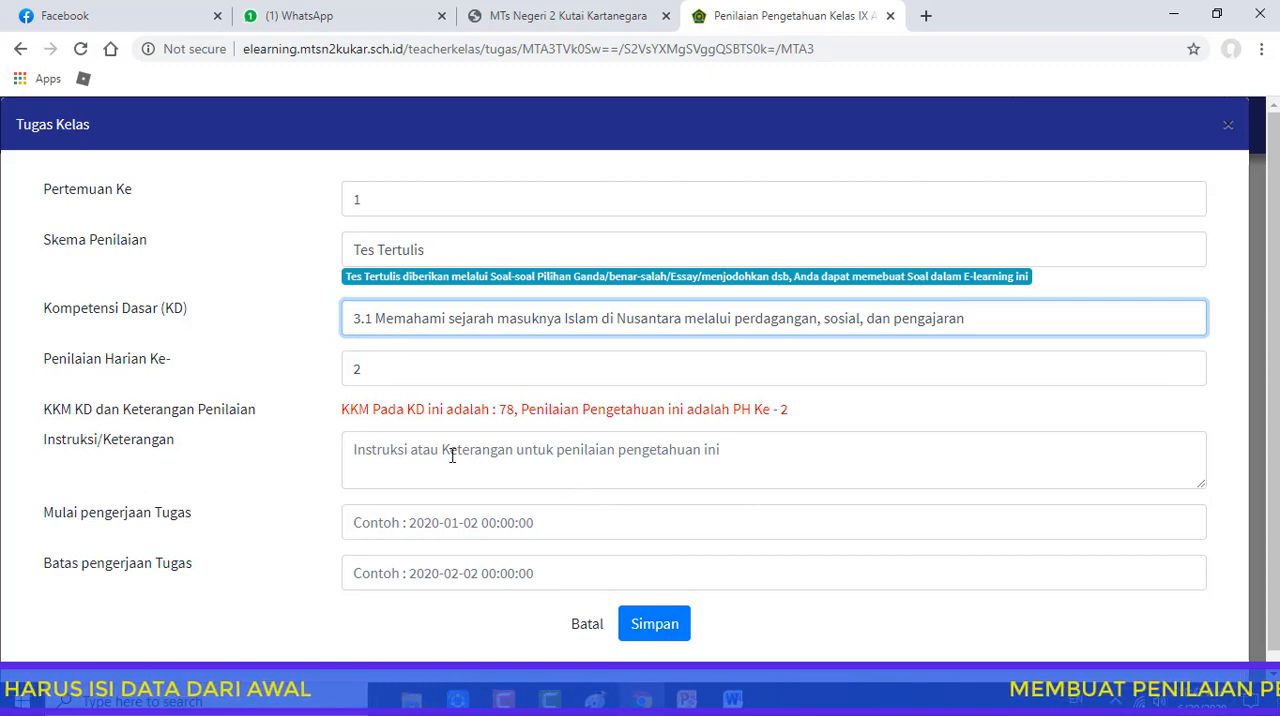
# Enter "Kerjakan Penilaian Pertemuan 1 di CBT" as the instruction of the knowledge assessment
pyautogui.click(362, 449)
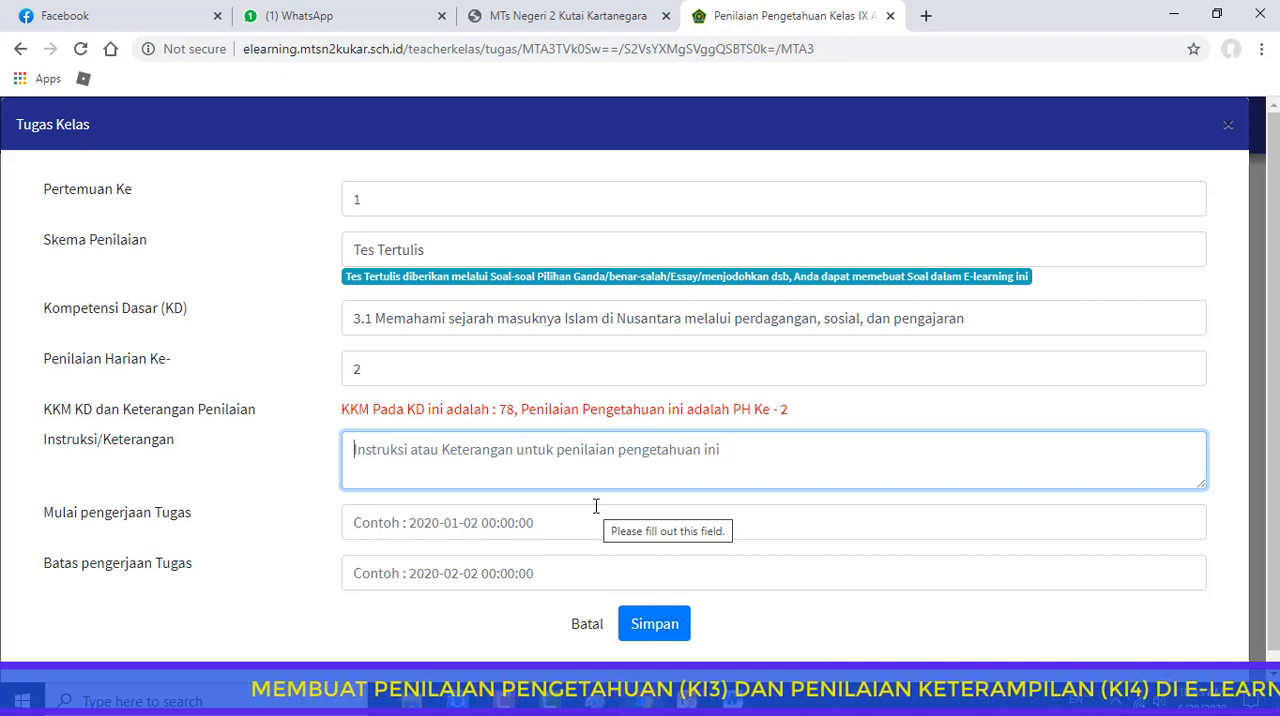
pyautogui.write('Kerjak')
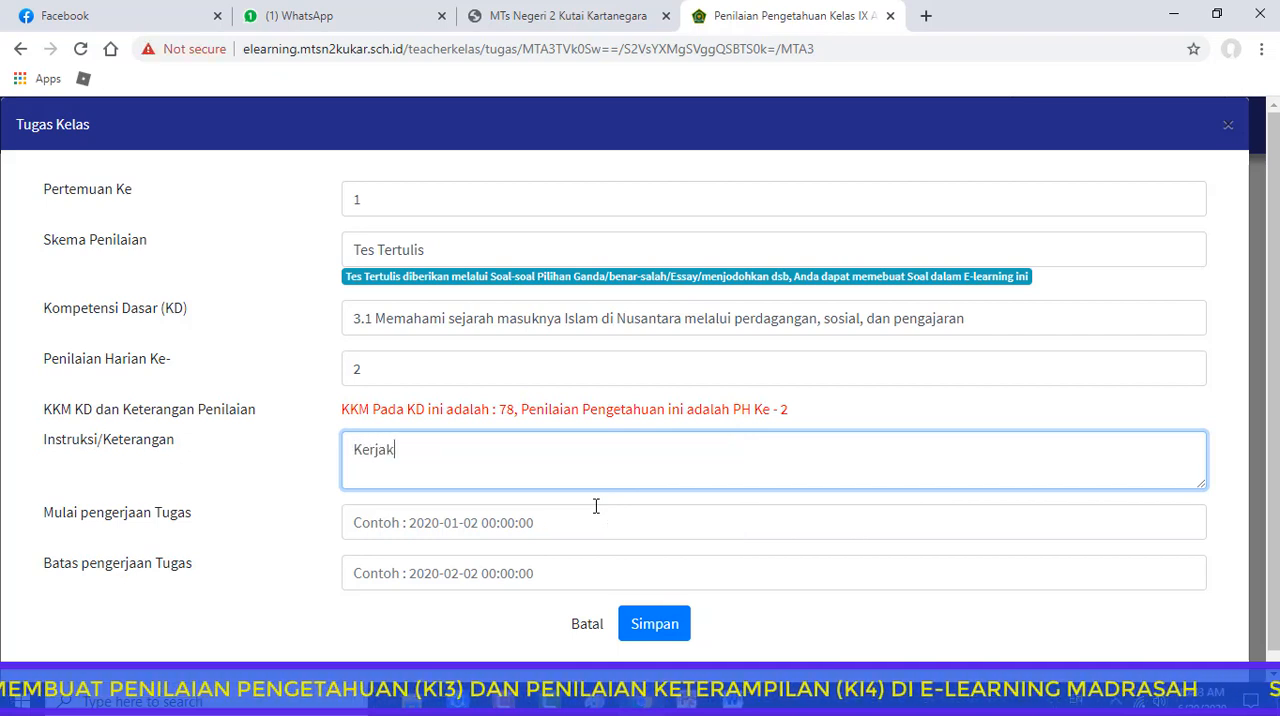
pyautogui.write('an')
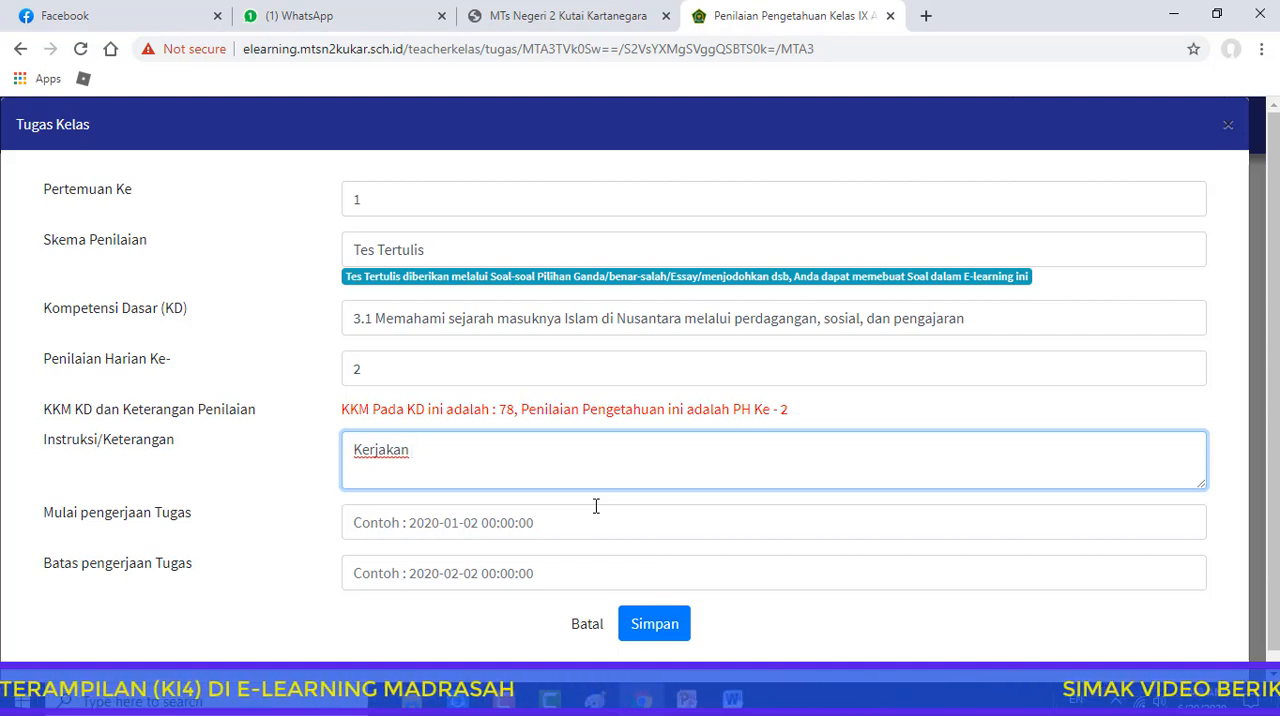
pyautogui.write('P')
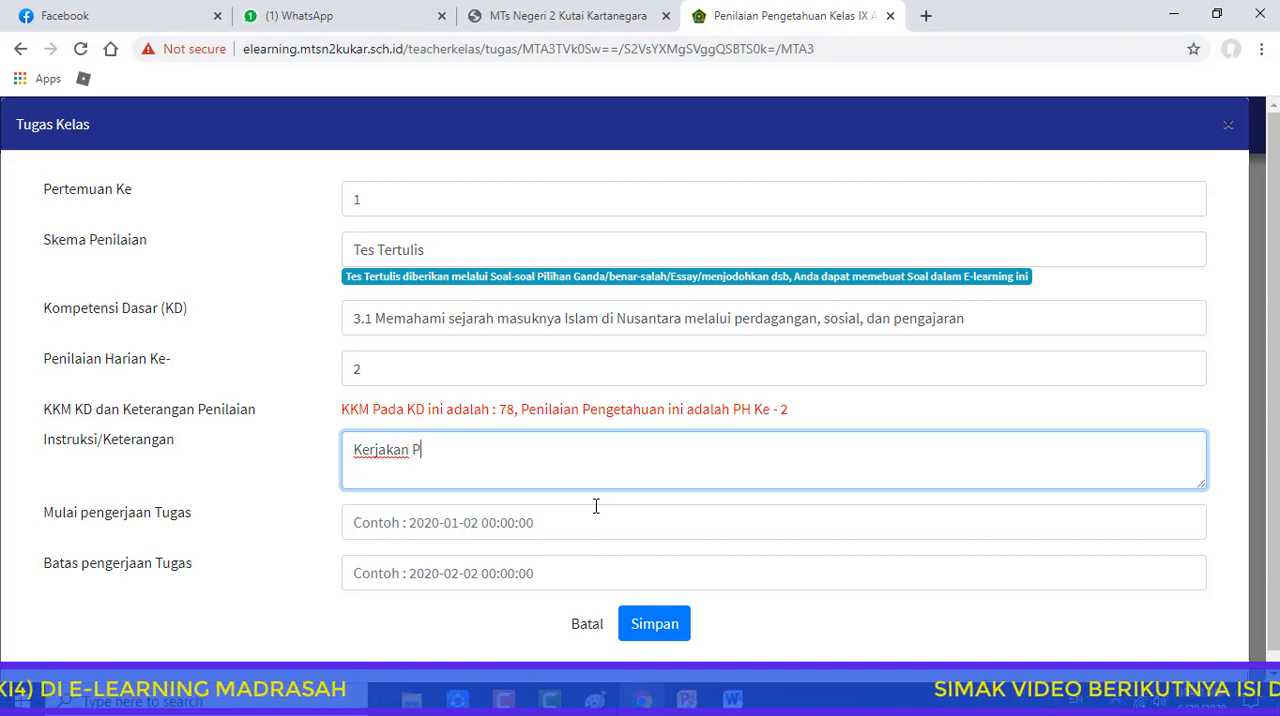
pyautogui.write('enilaian ')
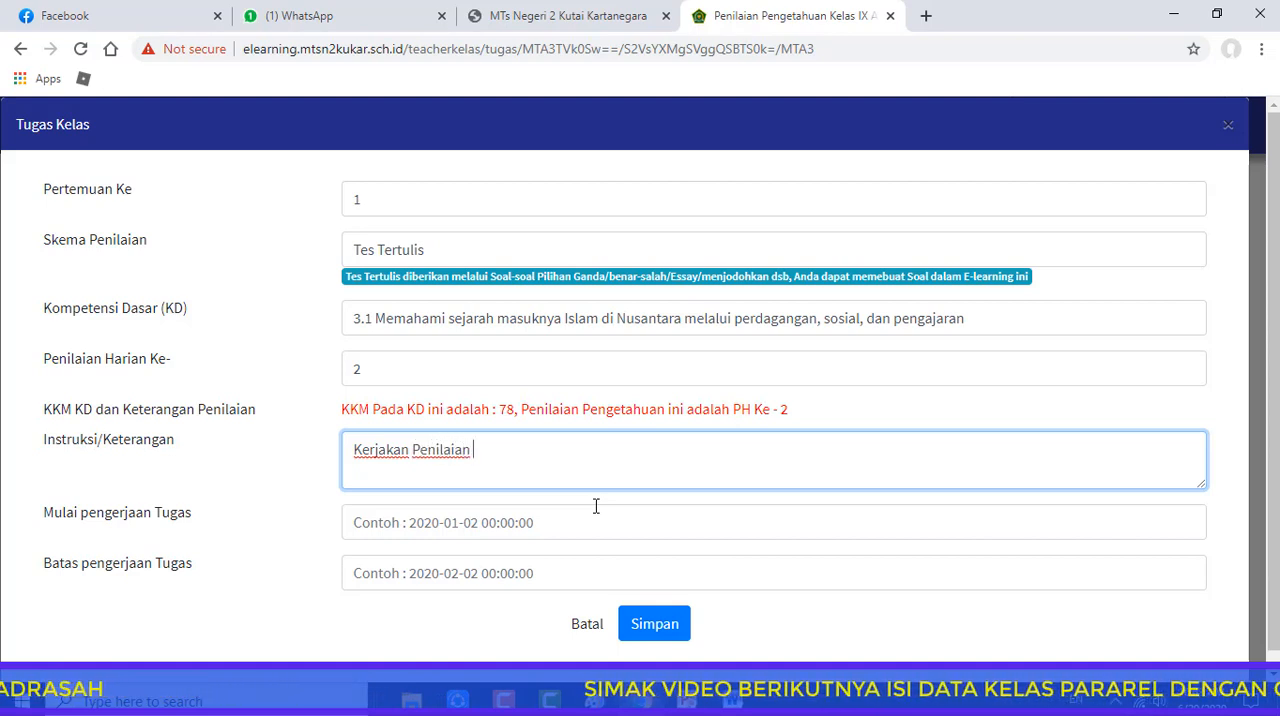
pyautogui.write('Pertemuan 1 di CBT')
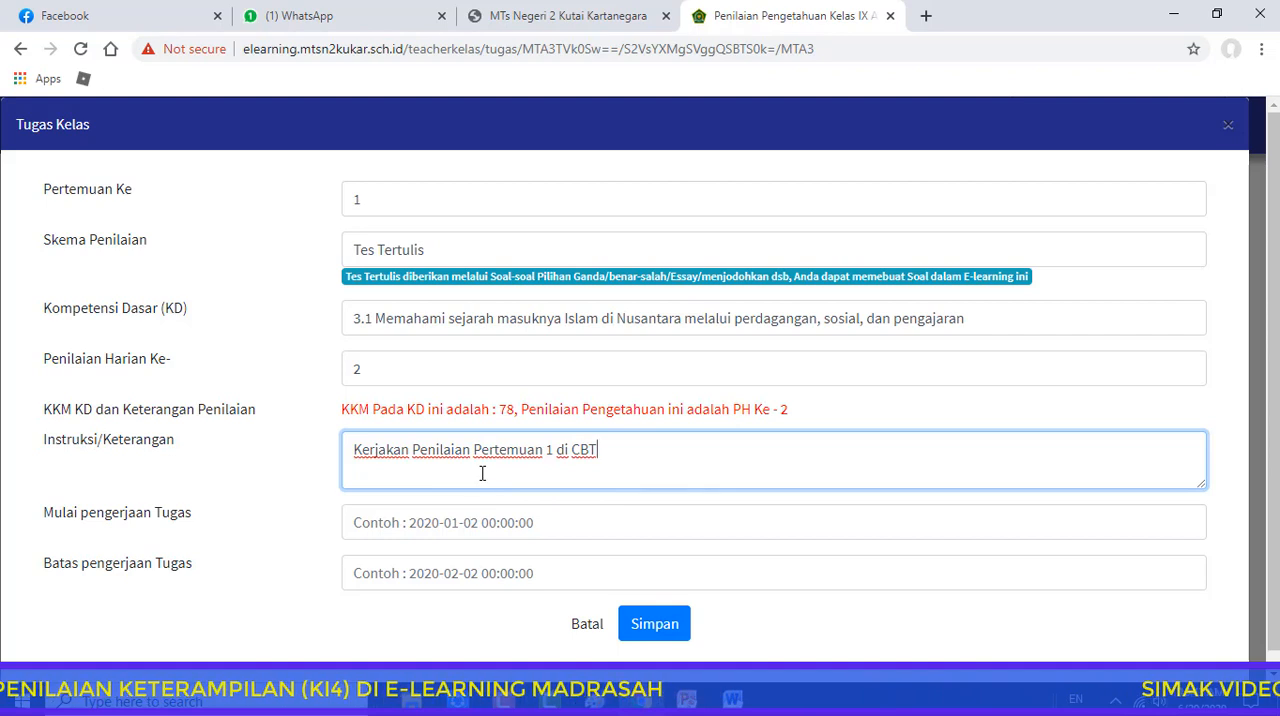
pyautogui.click(436, 522)
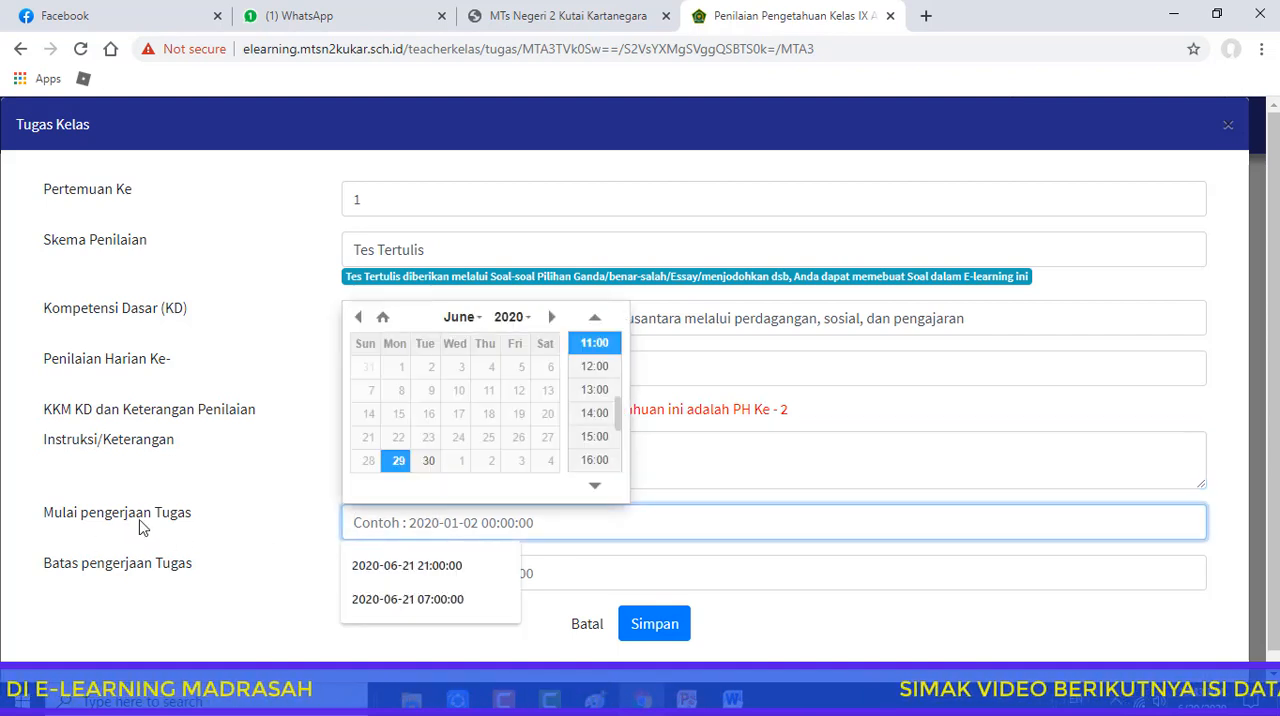
pyautogui.click(398, 461)
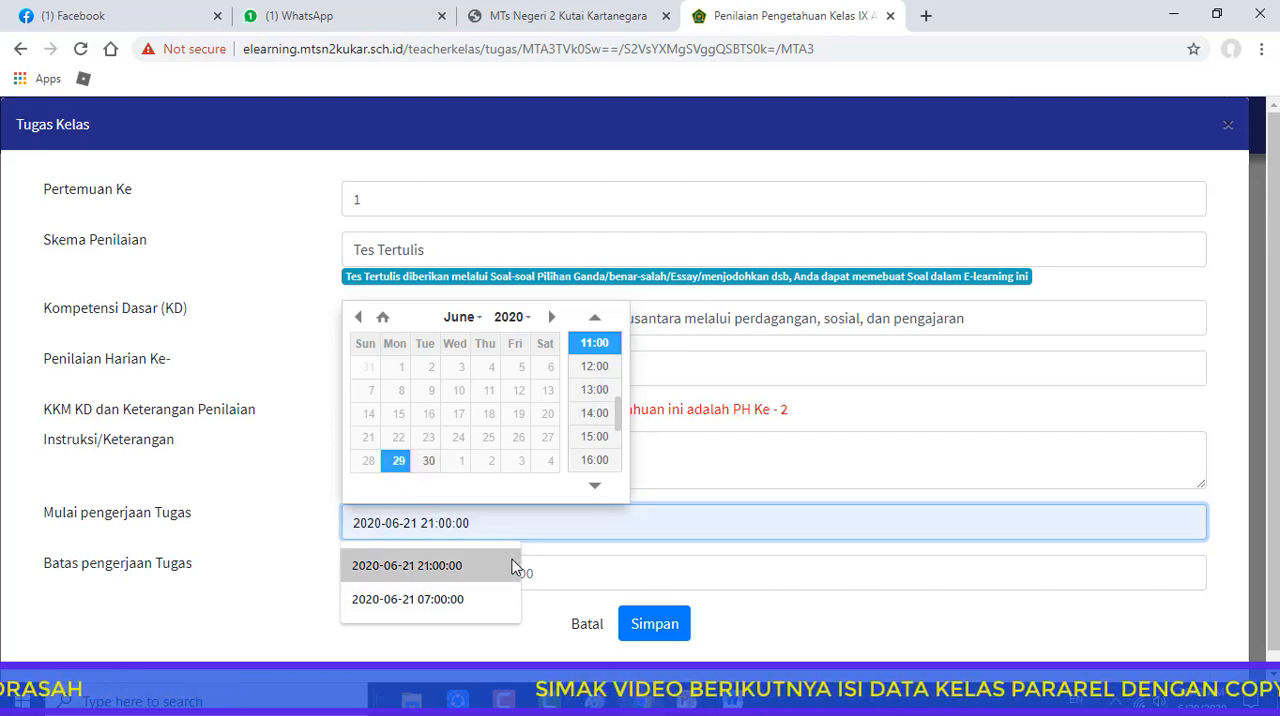
pyautogui.click(564, 572)
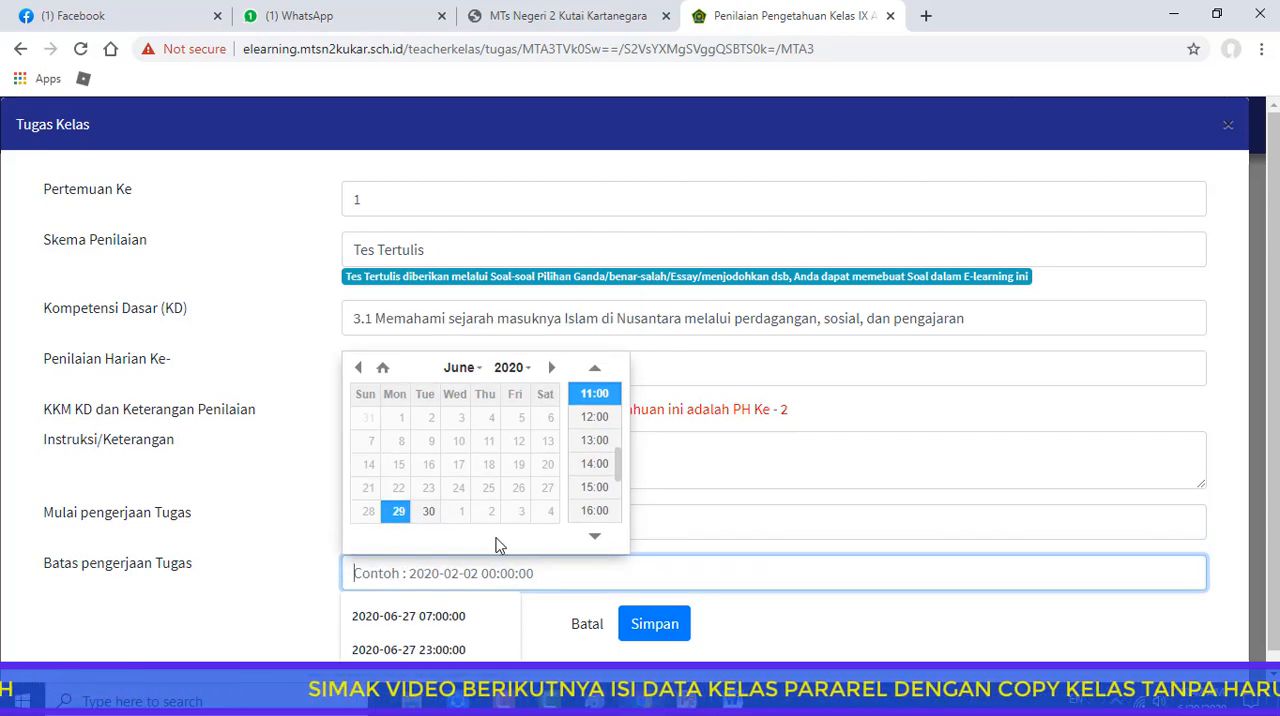
pyautogui.click(428, 514)
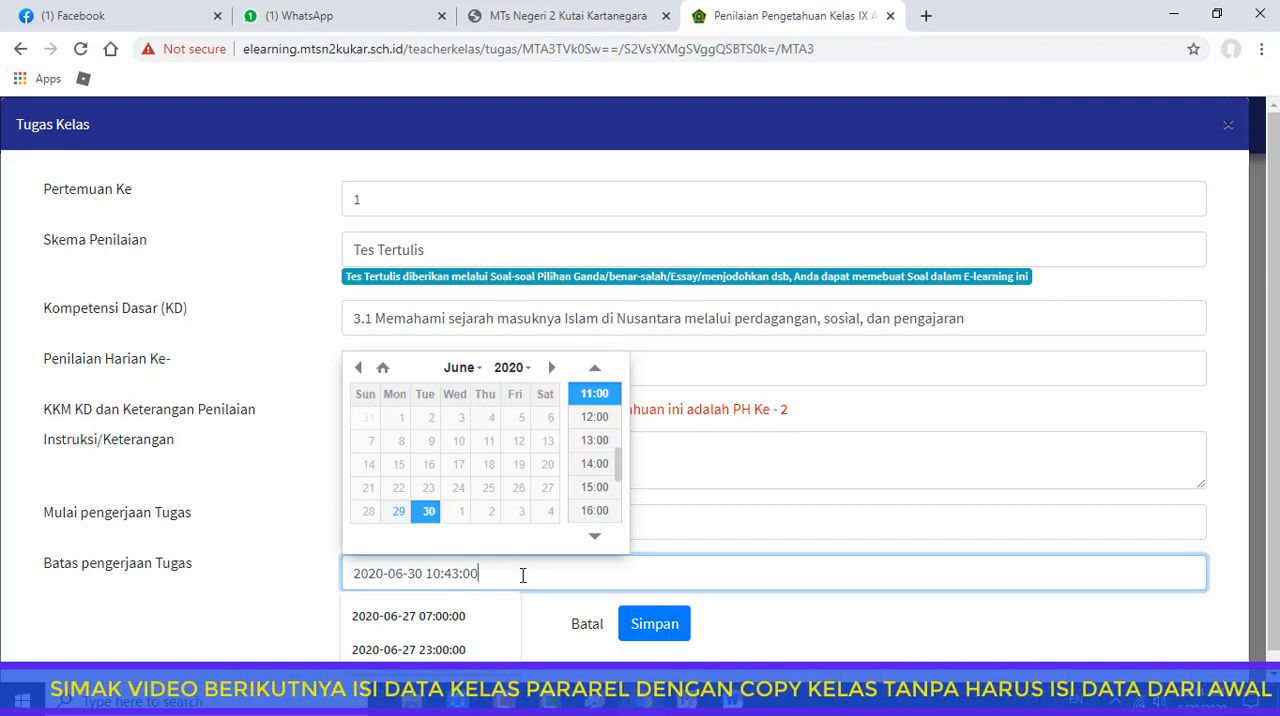
pyautogui.click(656, 626)
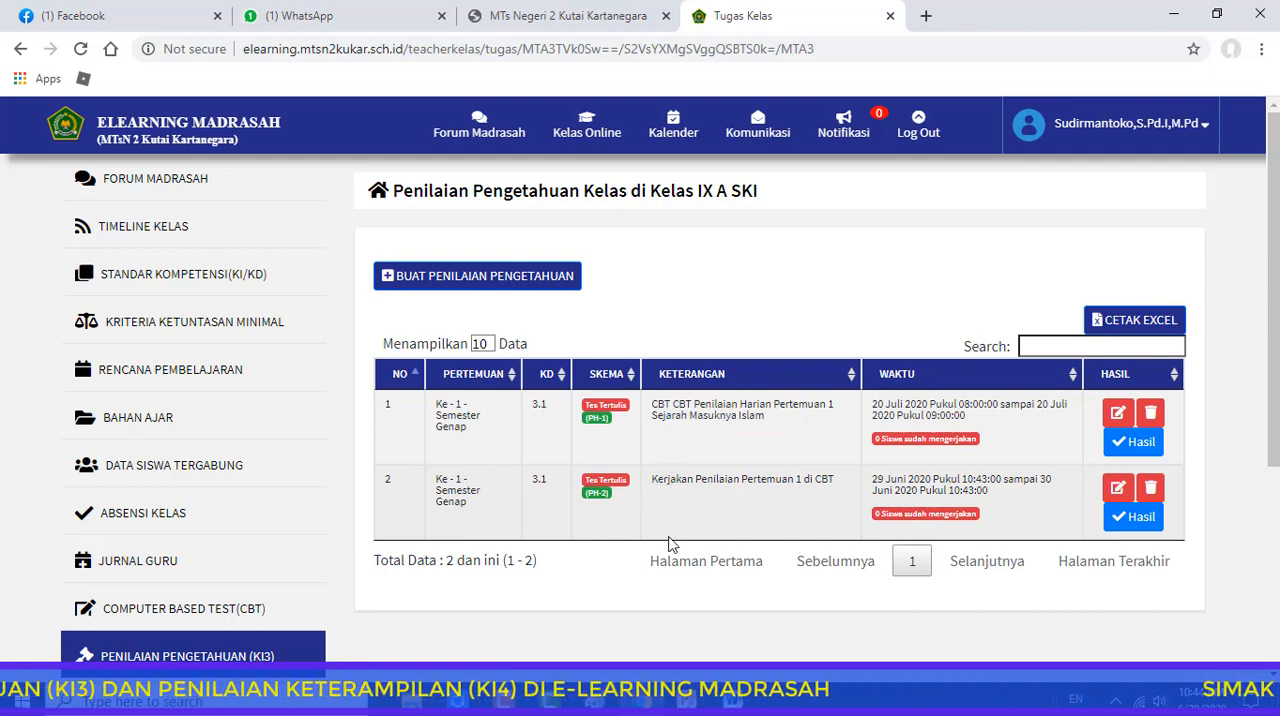
# Open the Penilaian Keterampilan (KI4) page of Kelas IX A SKI and bring up the form for a new skills assessment
pyautogui.scroll(-3, 687, 490)
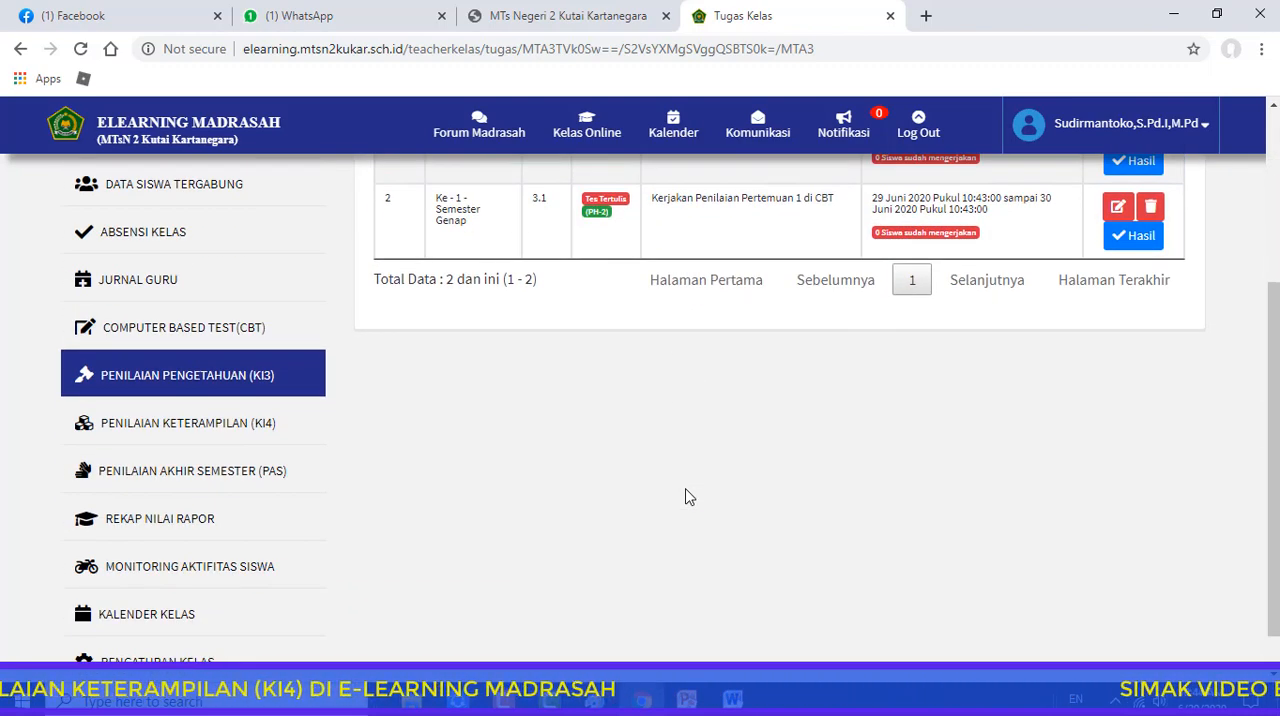
pyautogui.scroll(1, 687, 495)
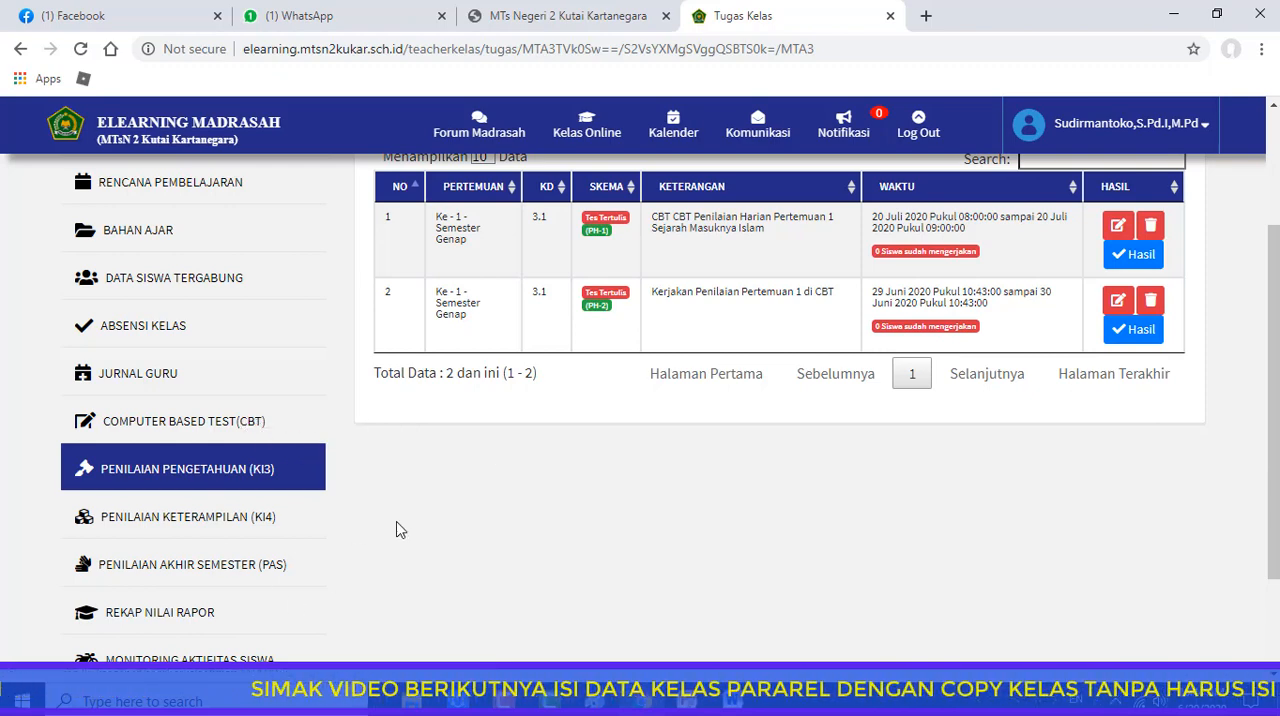
pyautogui.scroll(-1, 398, 531)
pyautogui.scroll(-1, 398, 531)
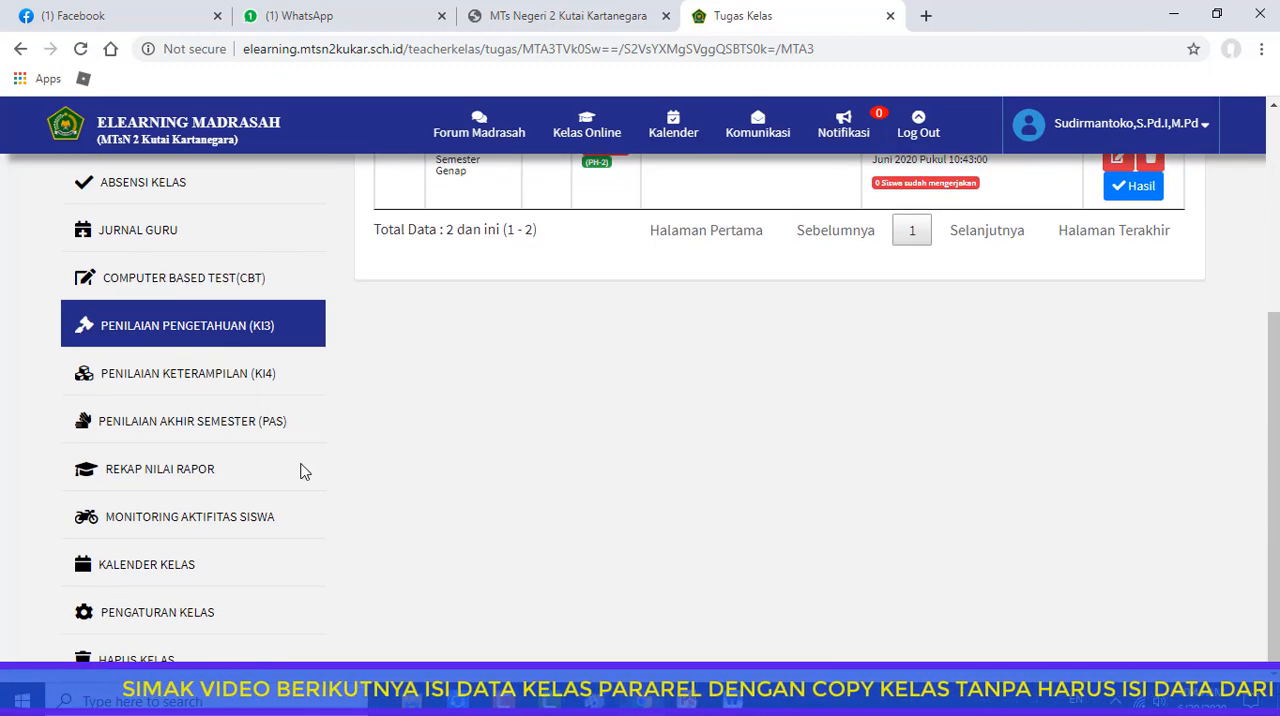
pyautogui.click(203, 378)
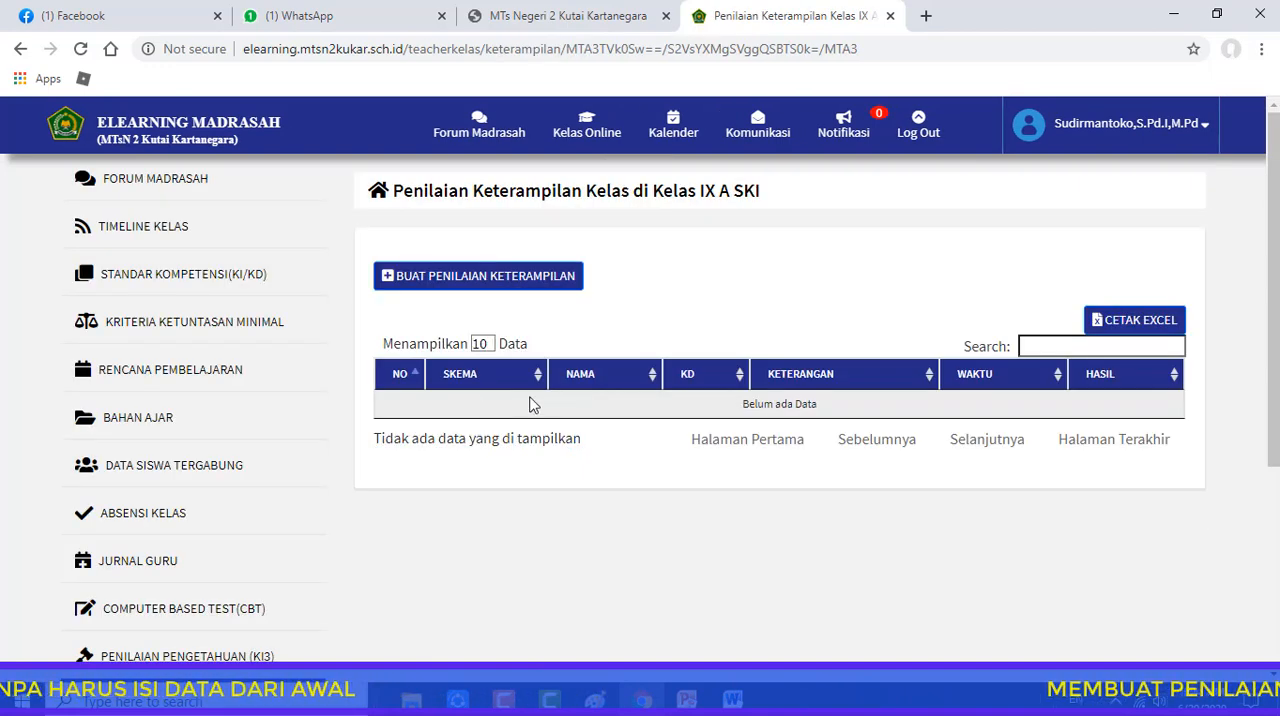
pyautogui.click(390, 280)
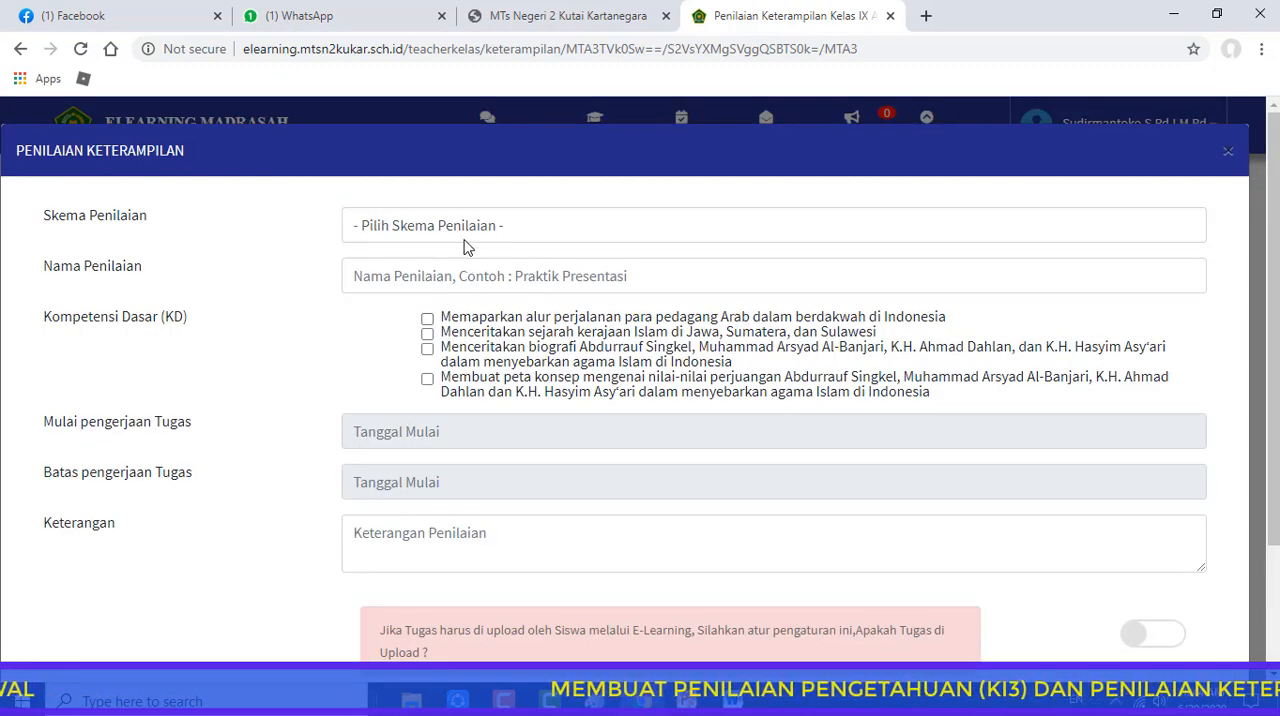
# Choose the Unjuk Kerja / Praktek scheme and name the skills assessment "Praktek Menceritakan Tentang Salah satu Kerajaan Islam"
pyautogui.click(452, 233)
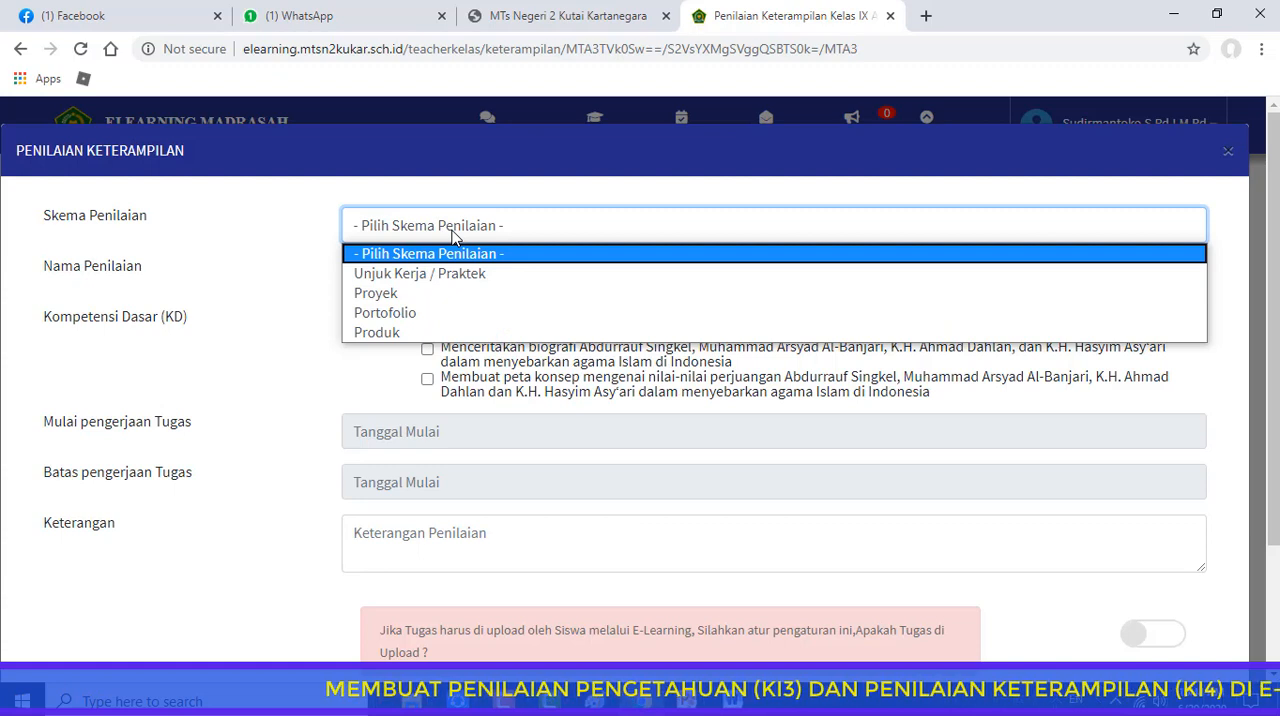
pyautogui.click(420, 274)
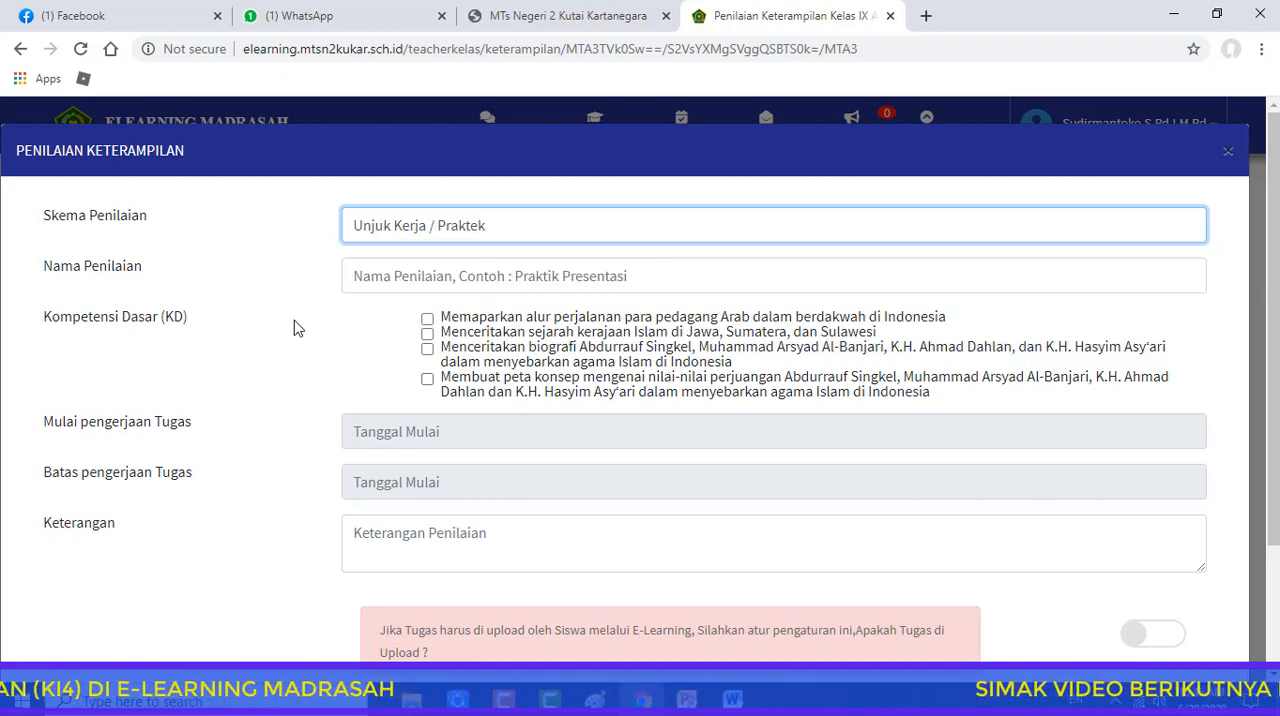
pyautogui.click(371, 280)
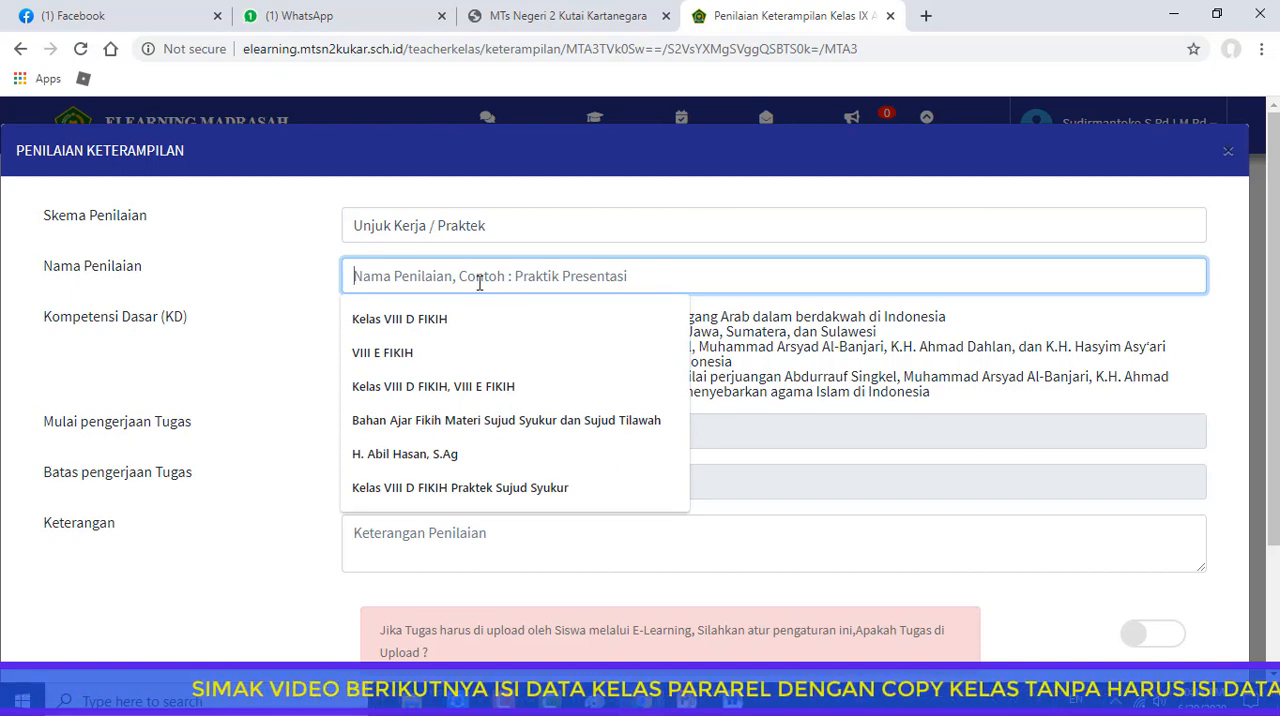
pyautogui.write('Pra')
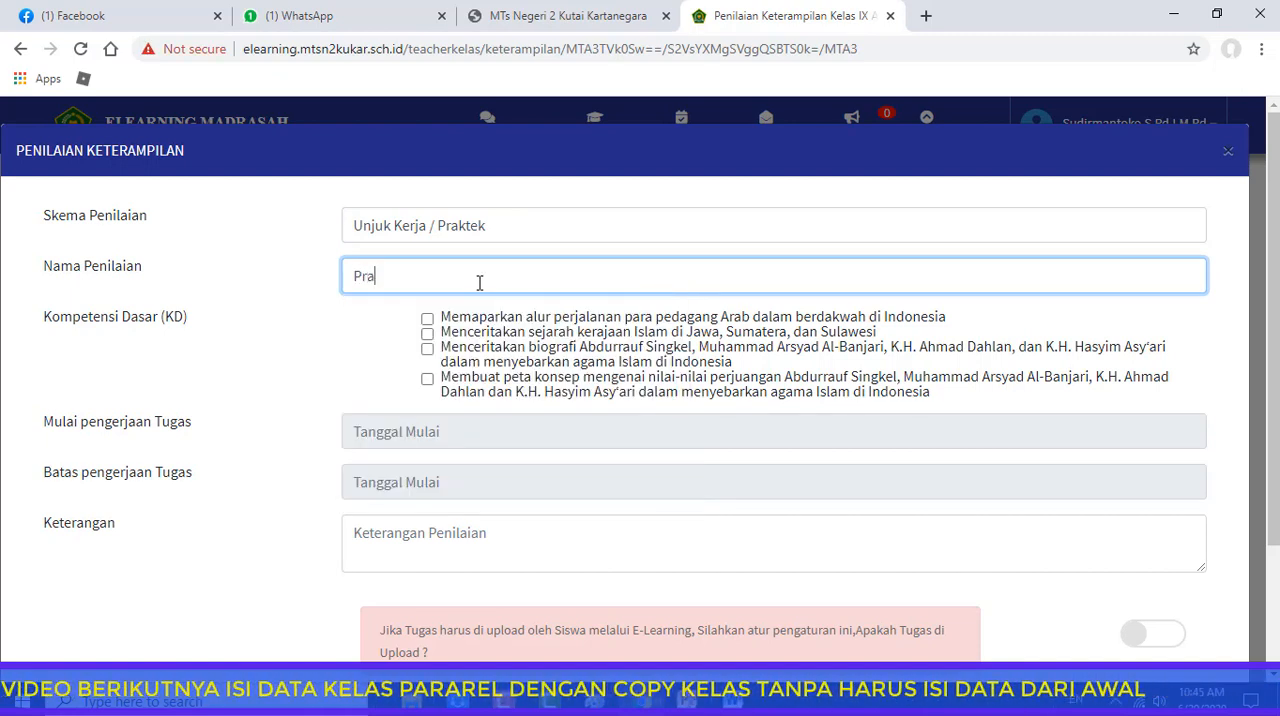
pyautogui.write('ktek Men')
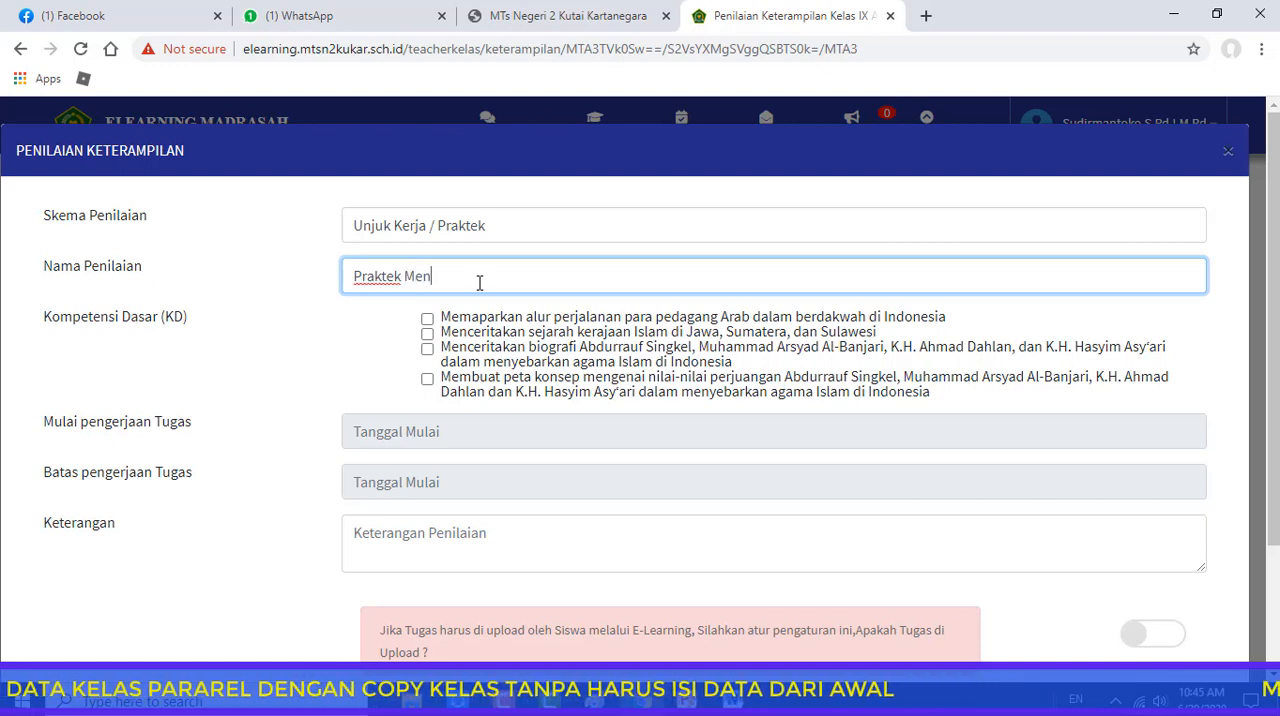
pyautogui.write('ceritakan')
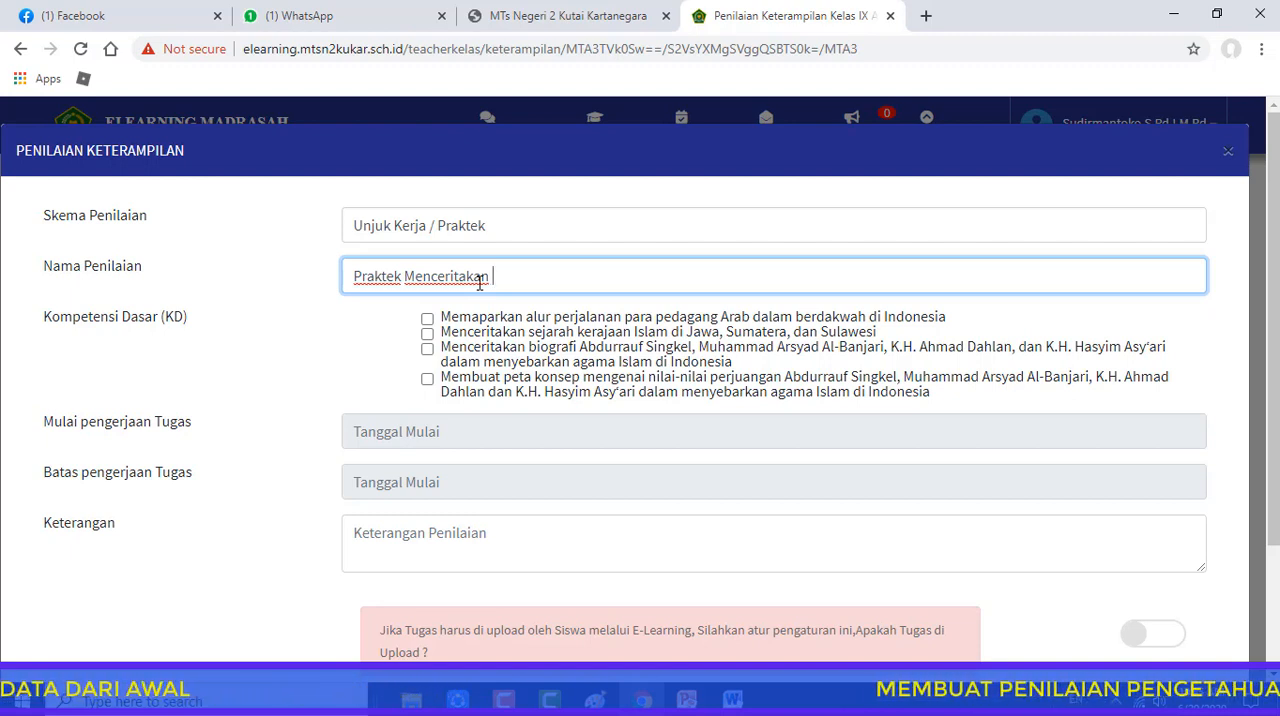
pyautogui.write('Tentang')
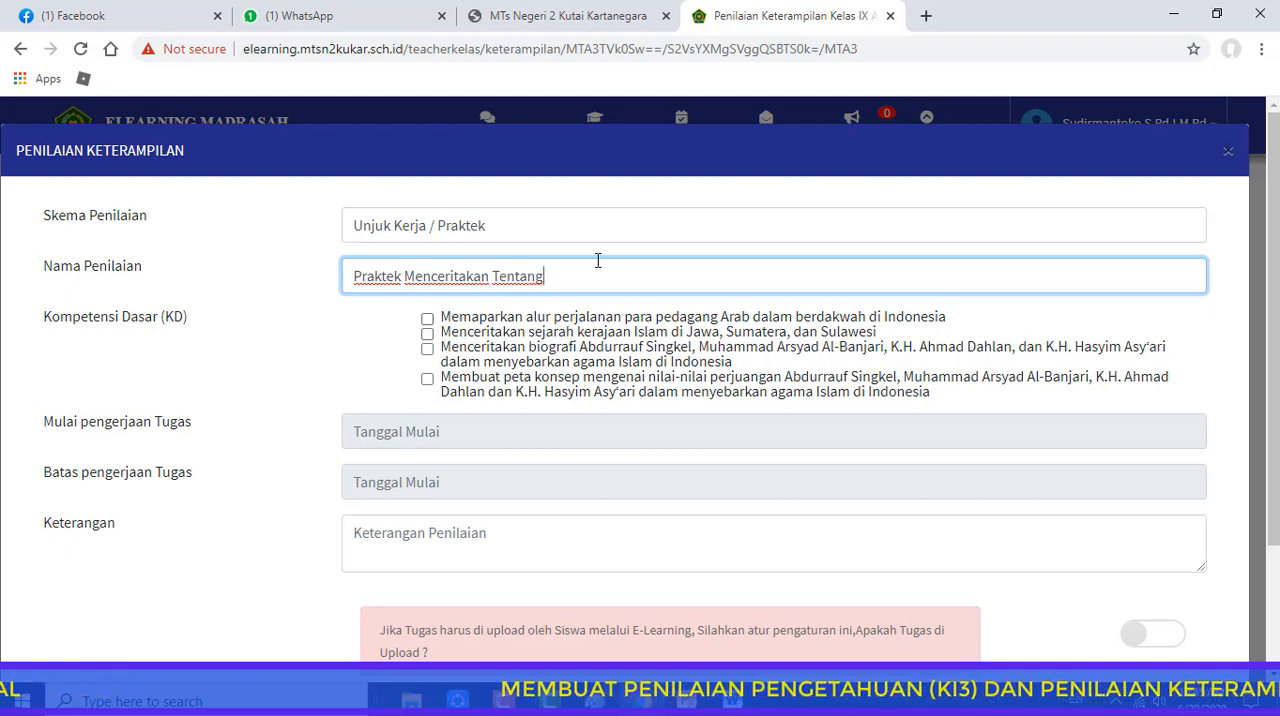
pyautogui.write(' Sal')
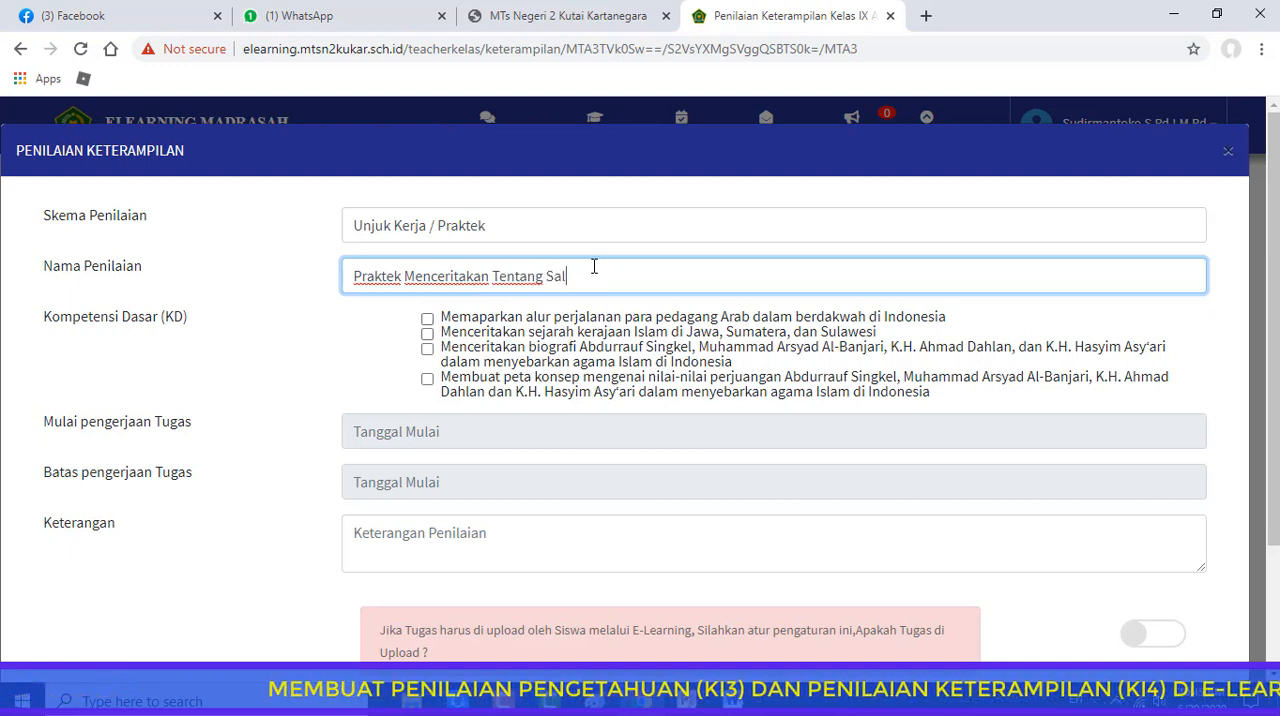
pyautogui.write('ah satu K')
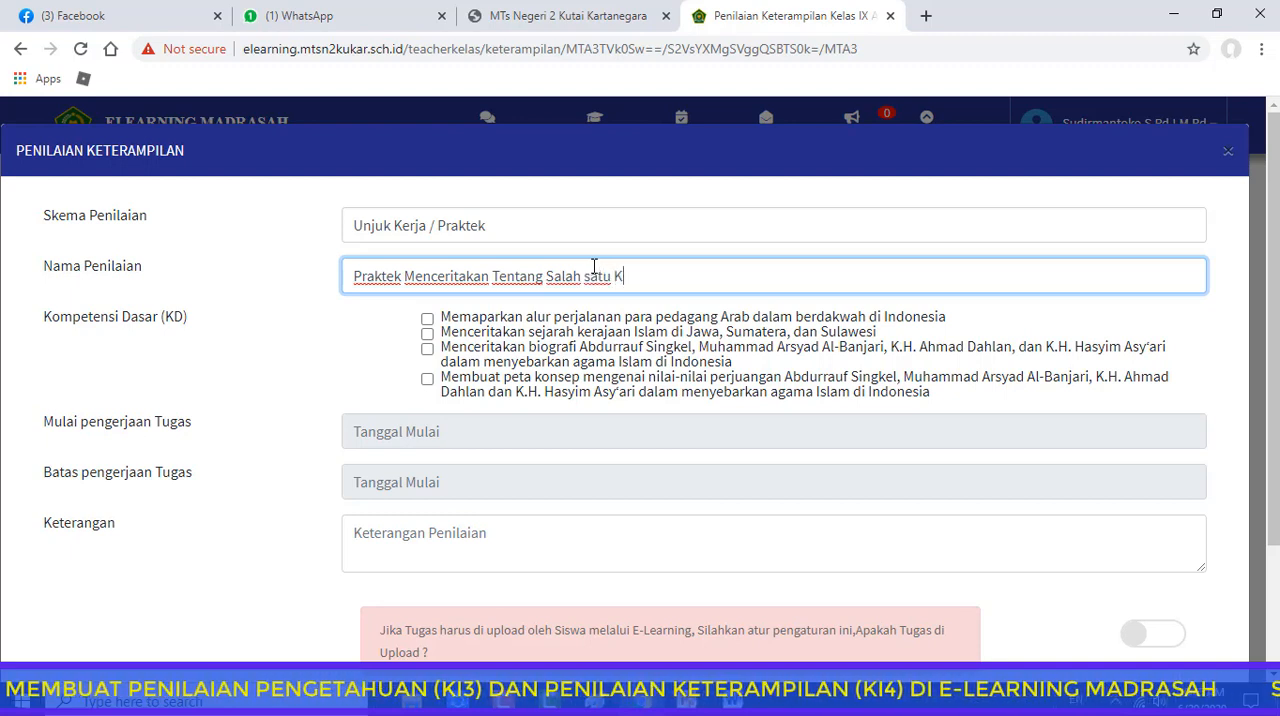
pyautogui.write('erajaan I')
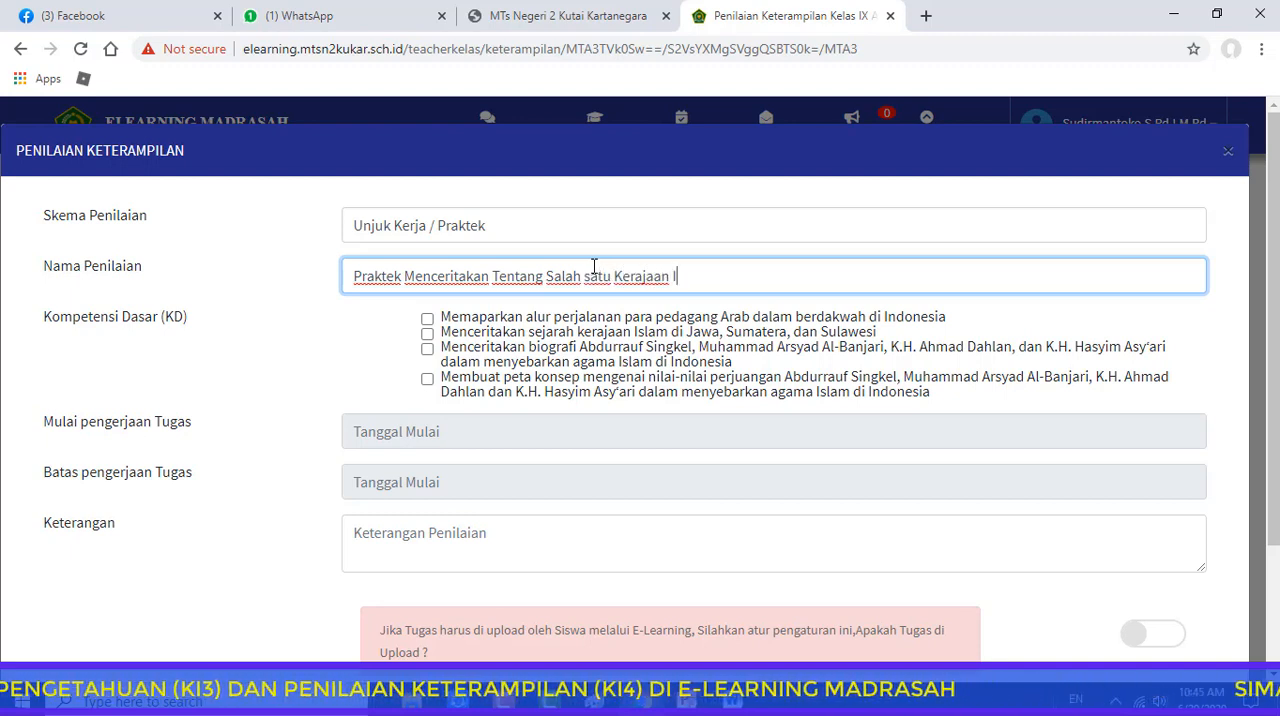
pyautogui.write('slam')
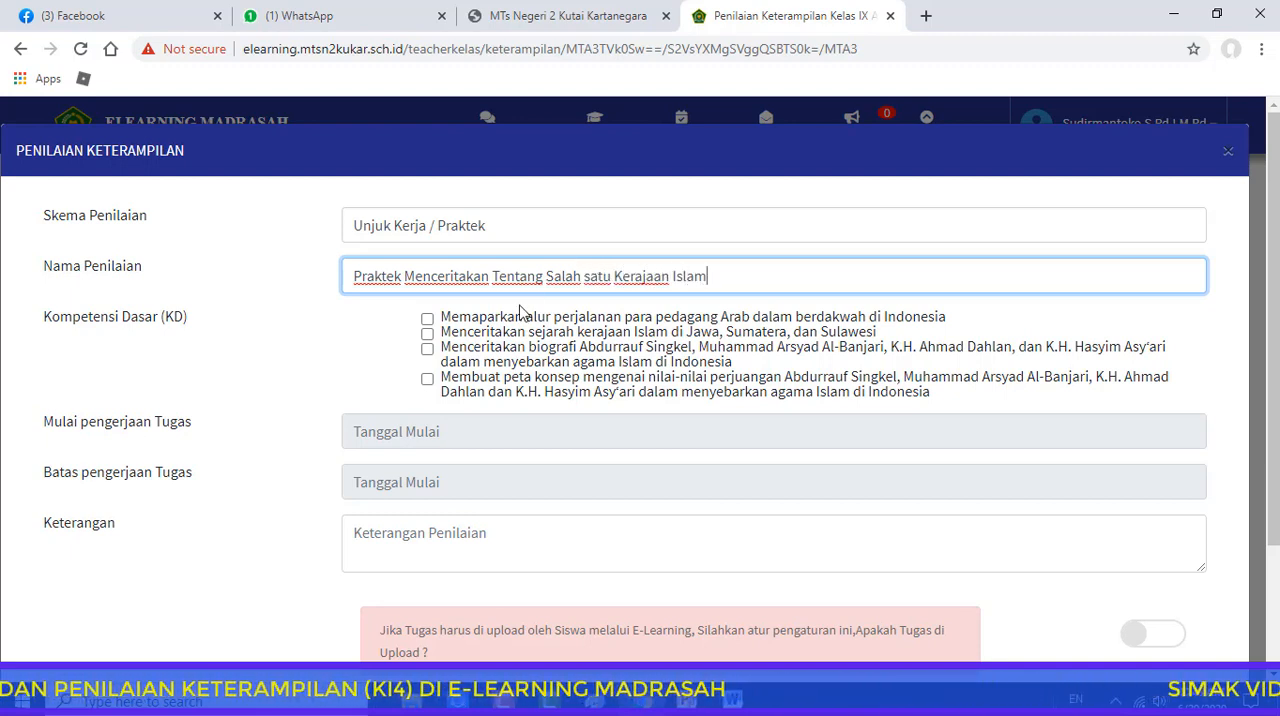
pyautogui.click(427, 333)
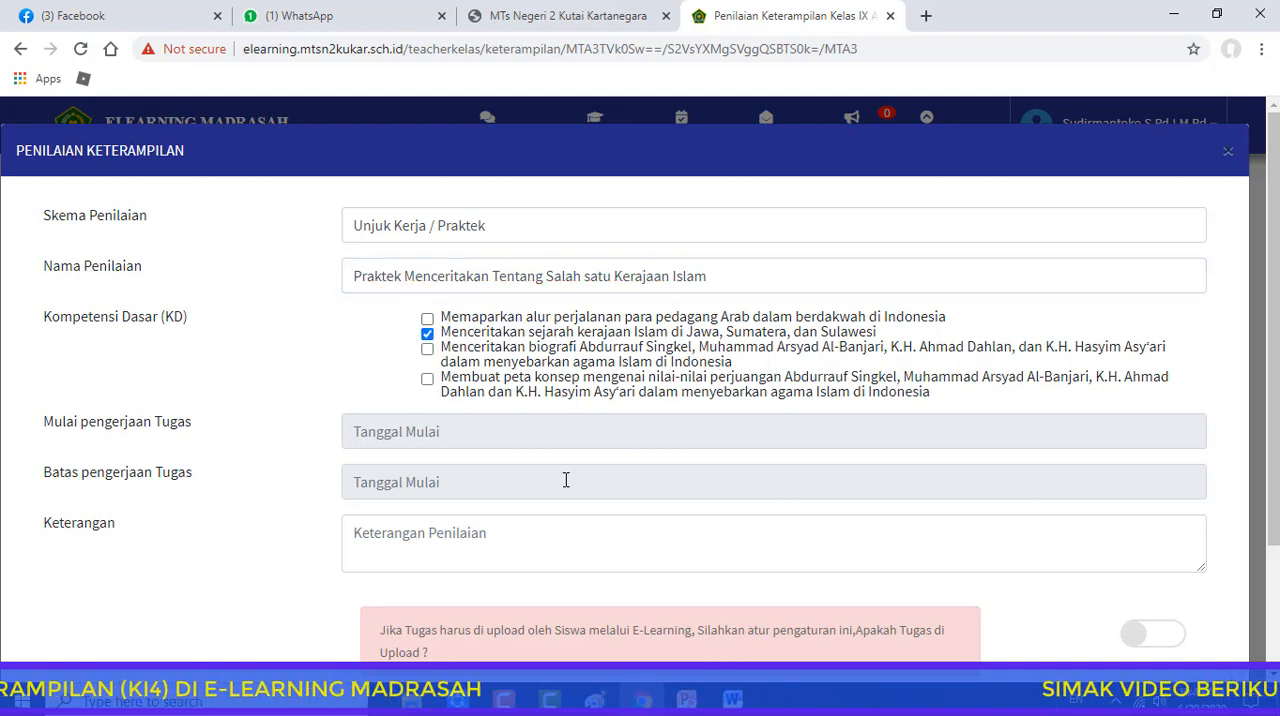
pyautogui.click(418, 428)
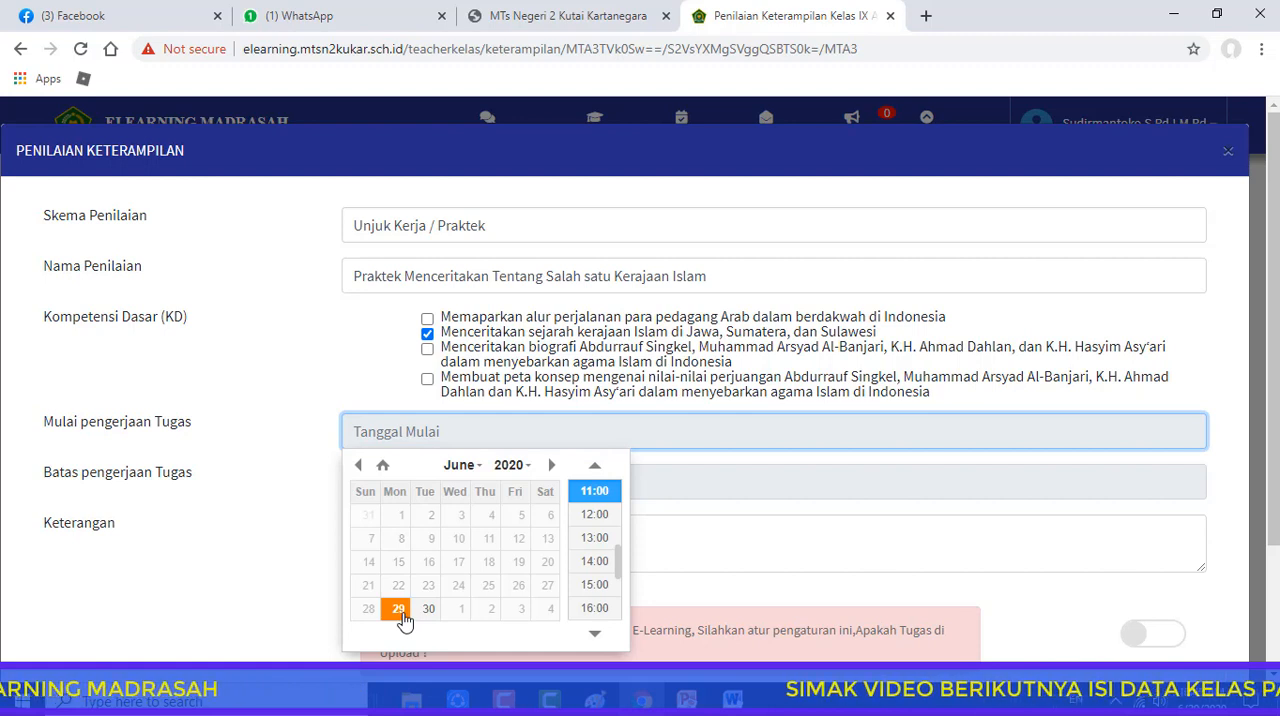
pyautogui.click(400, 614)
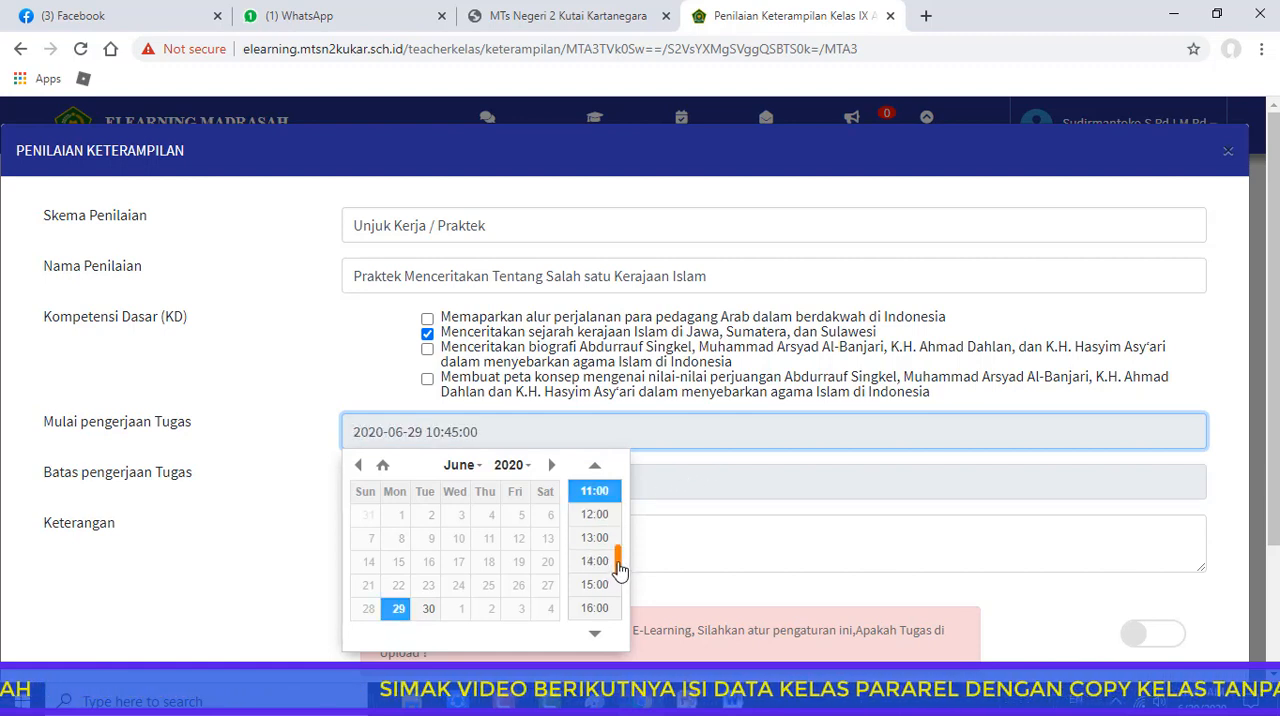
pyautogui.moveTo(620, 568); pyautogui.dragTo(628, 522)
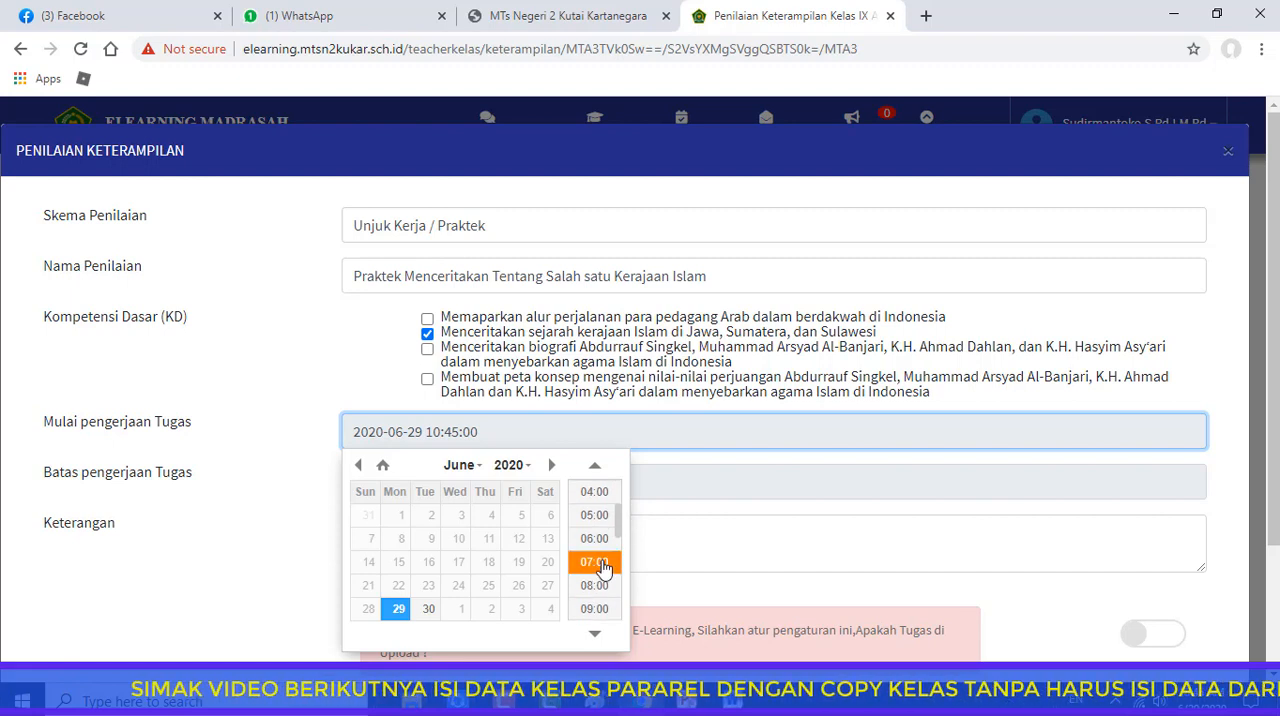
pyautogui.click(603, 566)
pyautogui.click(508, 481)
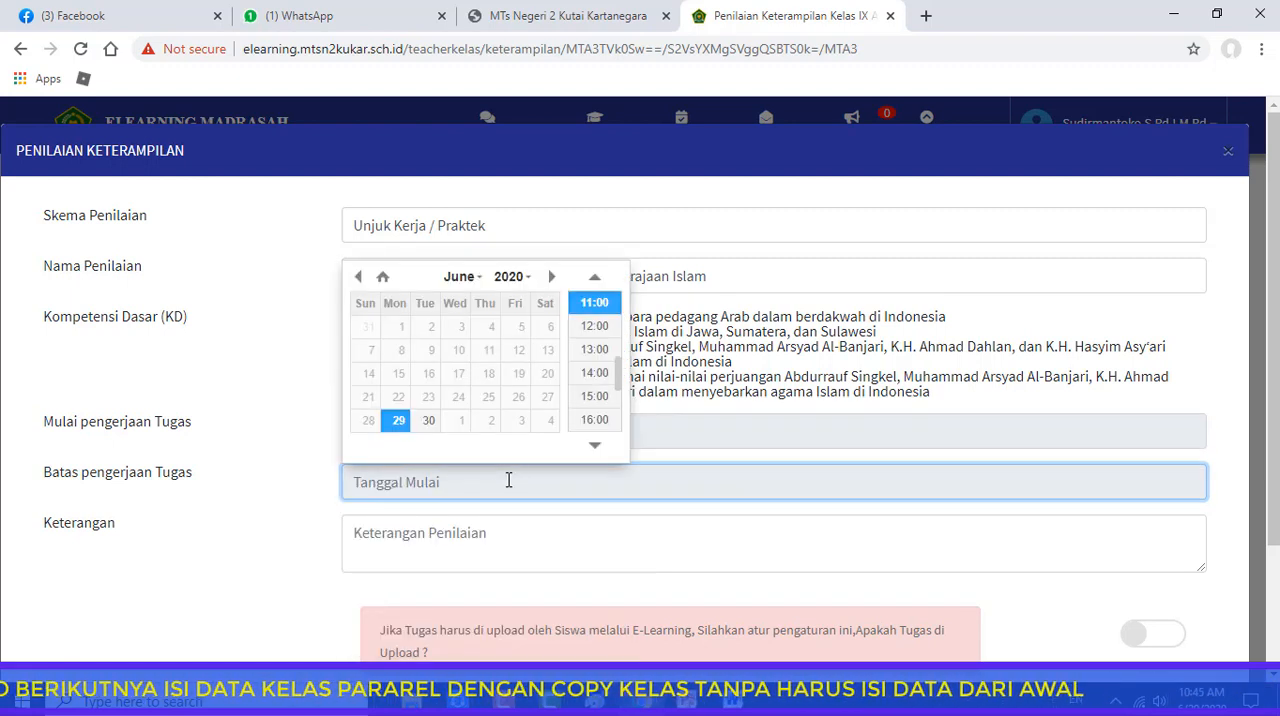
pyautogui.click(428, 420)
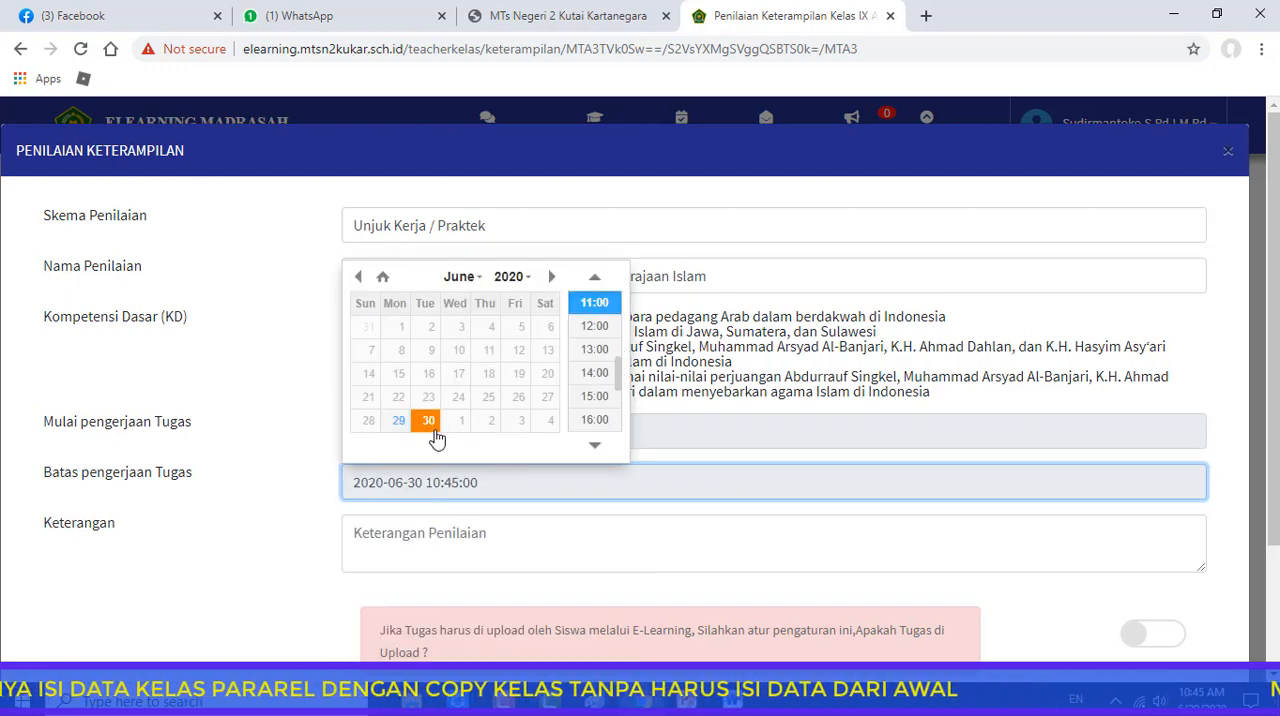
pyautogui.moveTo(620, 393); pyautogui.dragTo(608, 415)
pyautogui.click(601, 398)
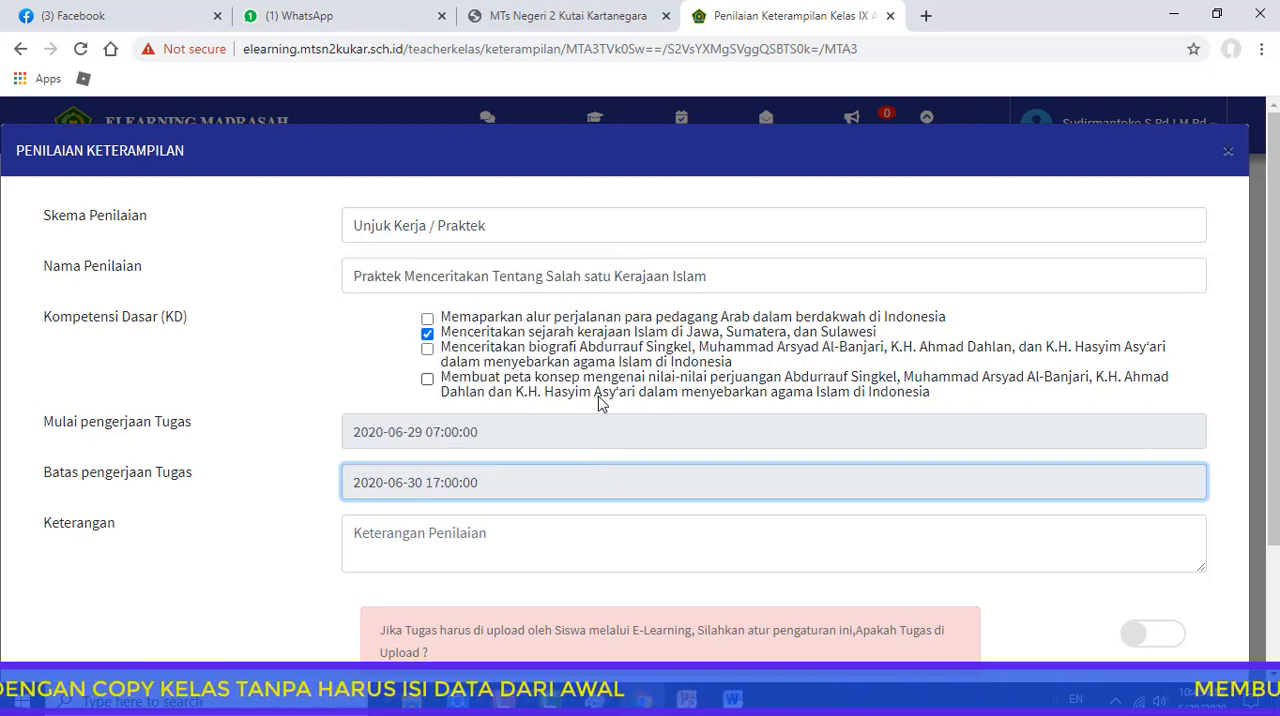
# Enter the description "Buat Video, lalu upload di Youtube atau Facebook lalu kirim link youtube atau Facebook ke Forum kelas atau wa" plus the WhatsApp number
pyautogui.click(435, 533)
pyautogui.scroll(-1, 874, 600)
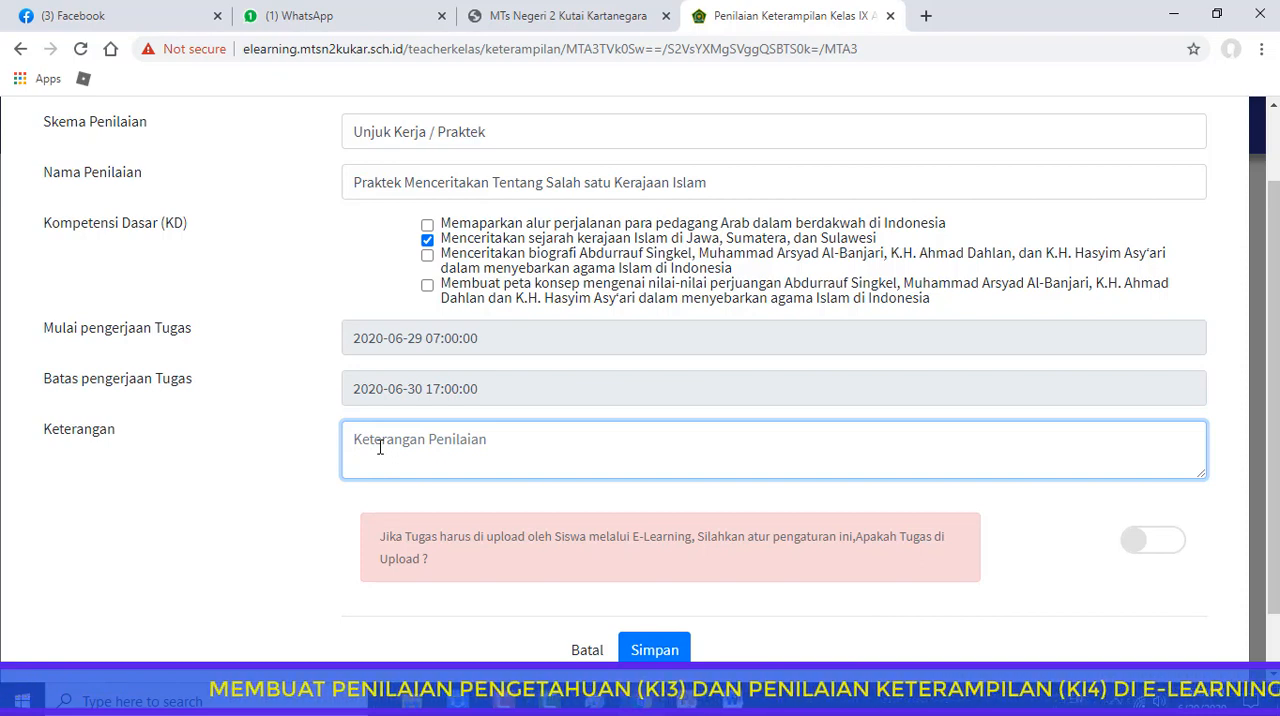
pyautogui.write('Buat Vide')
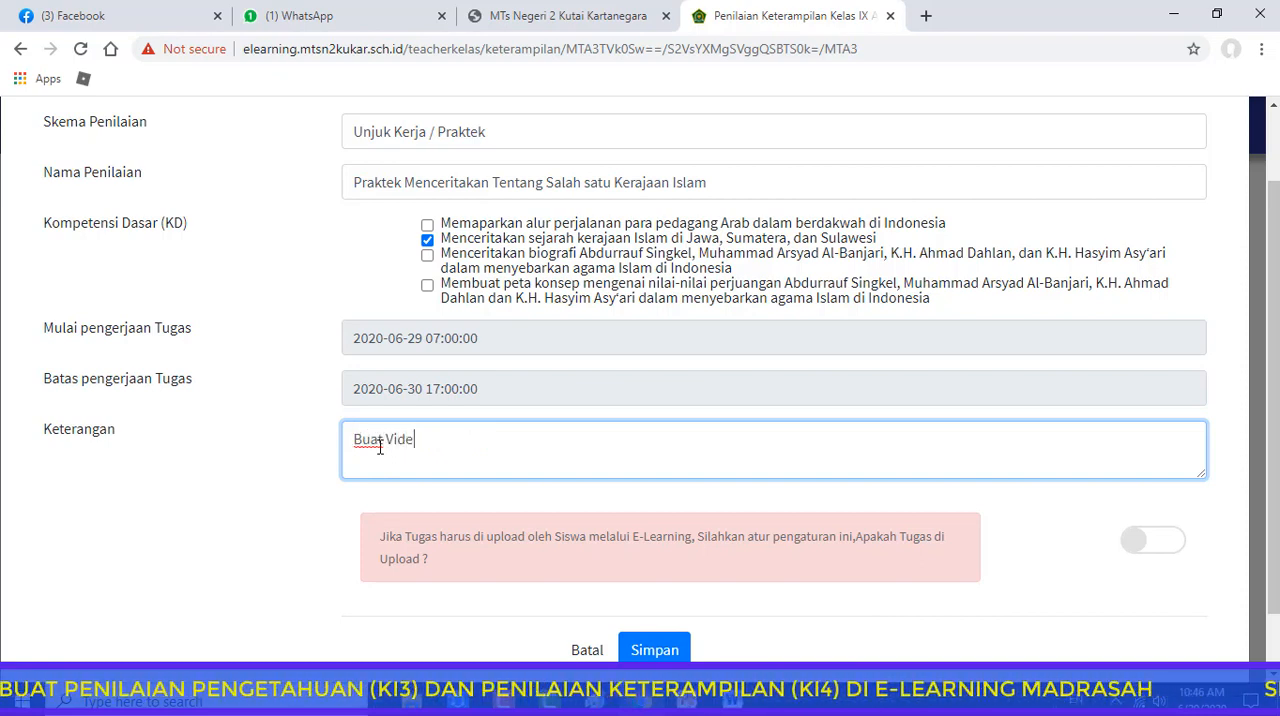
pyautogui.write('o,')
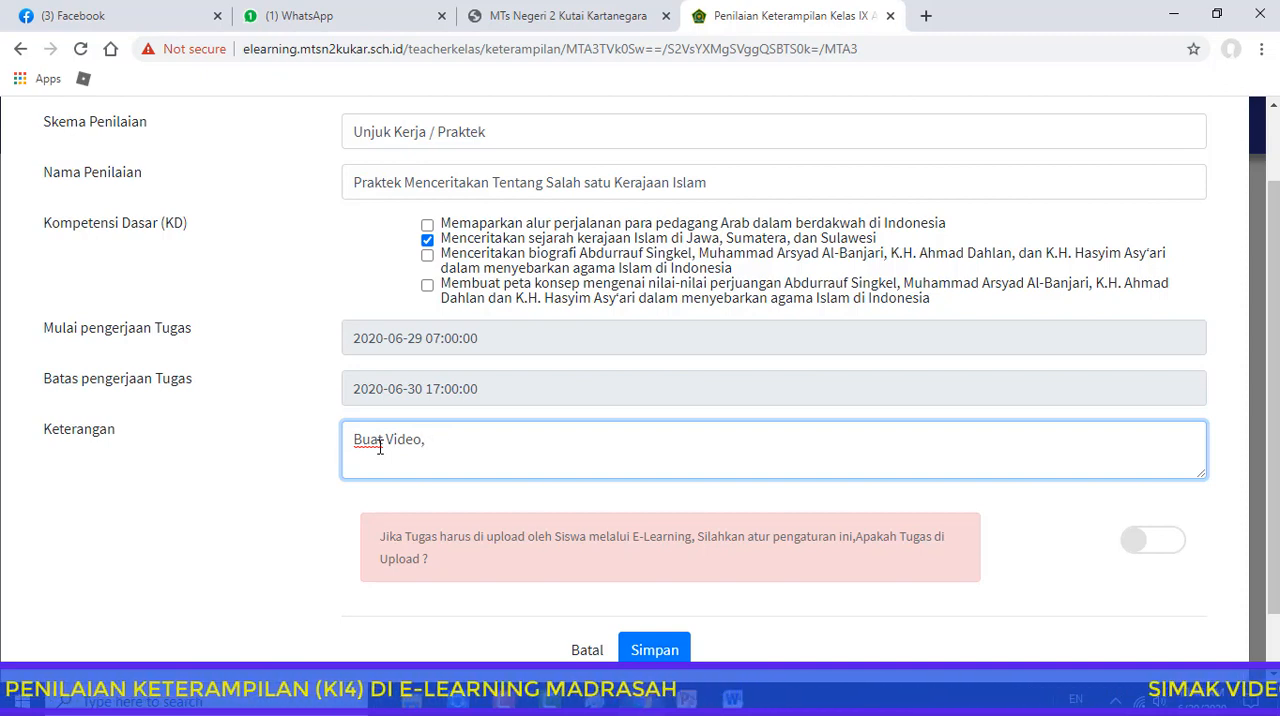
pyautogui.write(' lalu up')
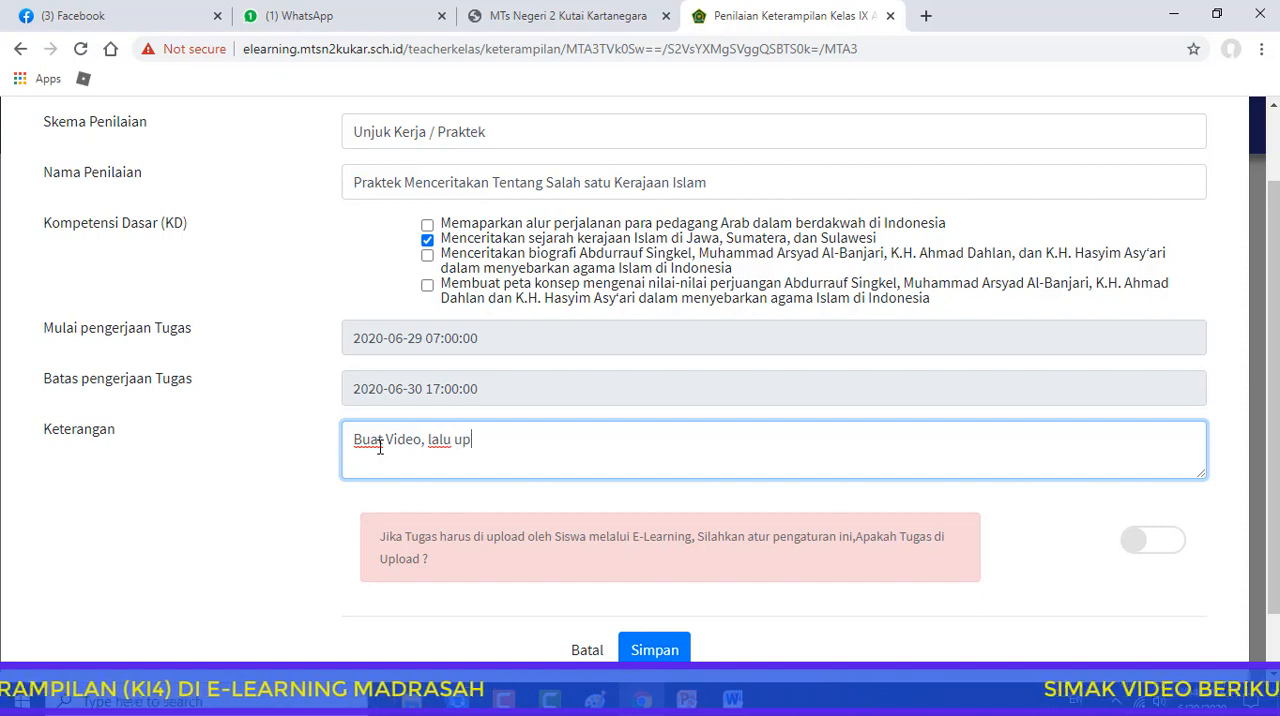
pyautogui.write('load di')
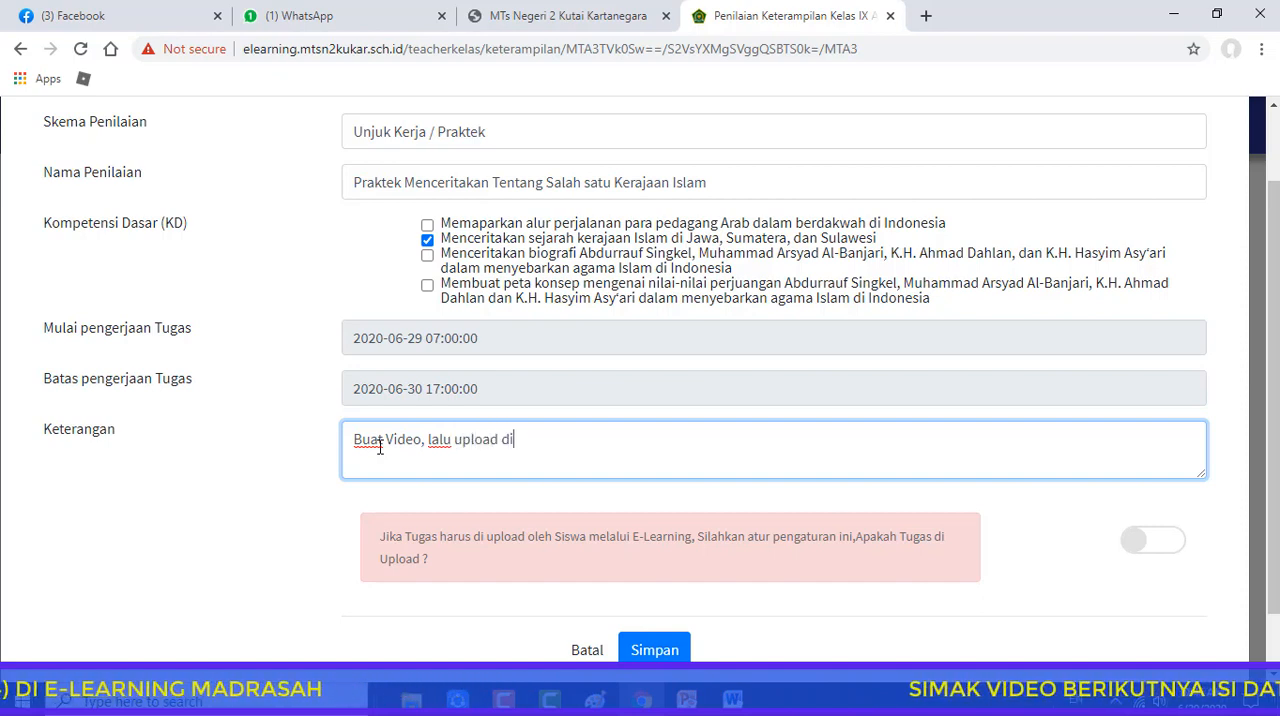
pyautogui.write(' You')
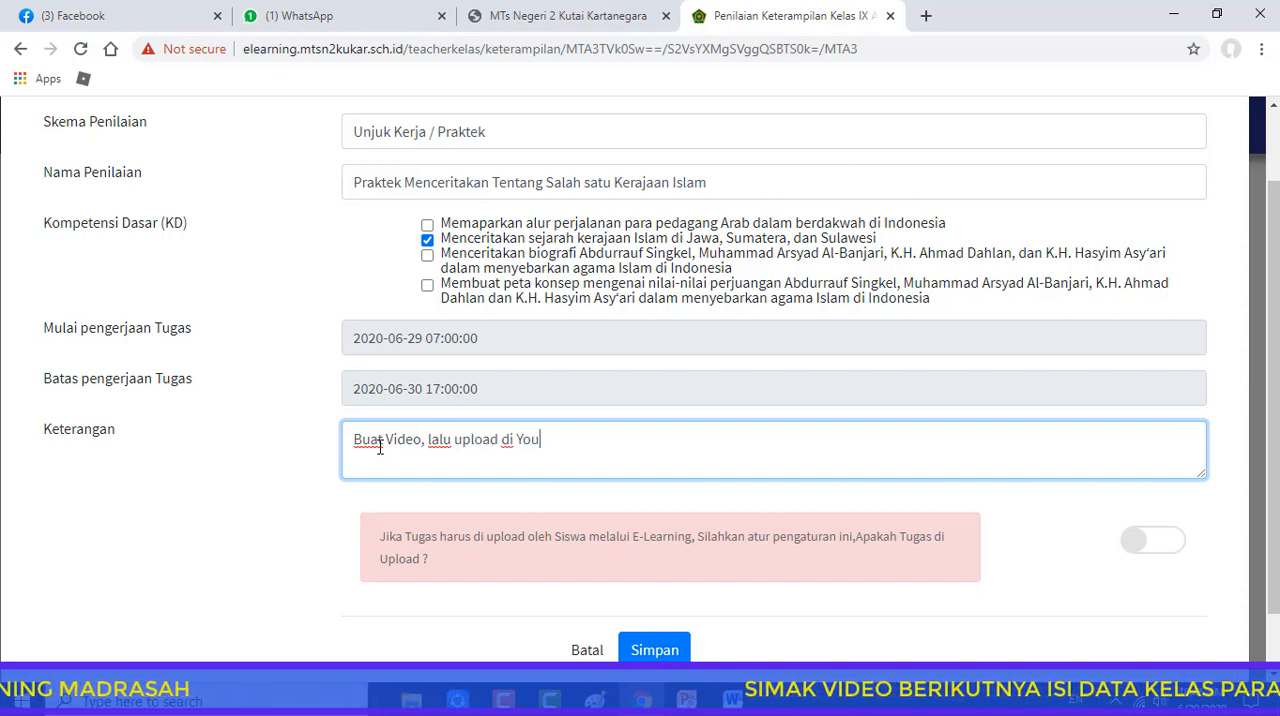
pyautogui.write('tube a')
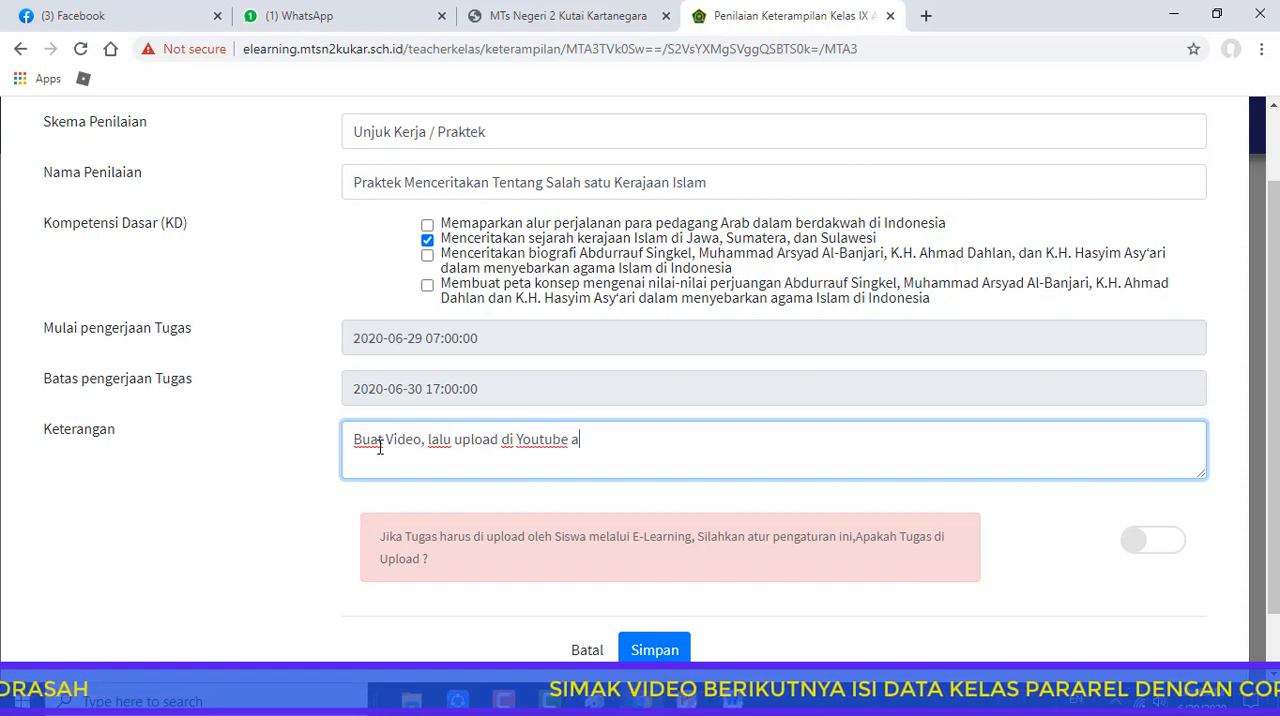
pyautogui.write('tau Faceb')
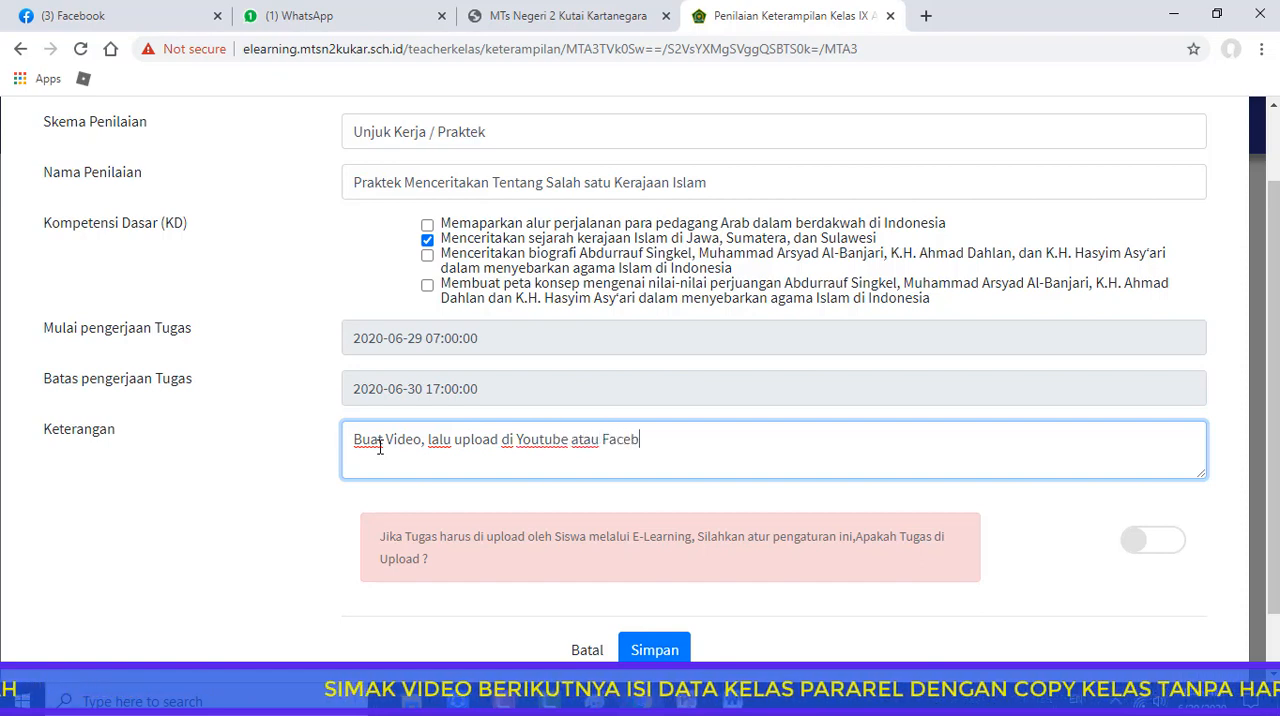
pyautogui.write('ook lal')
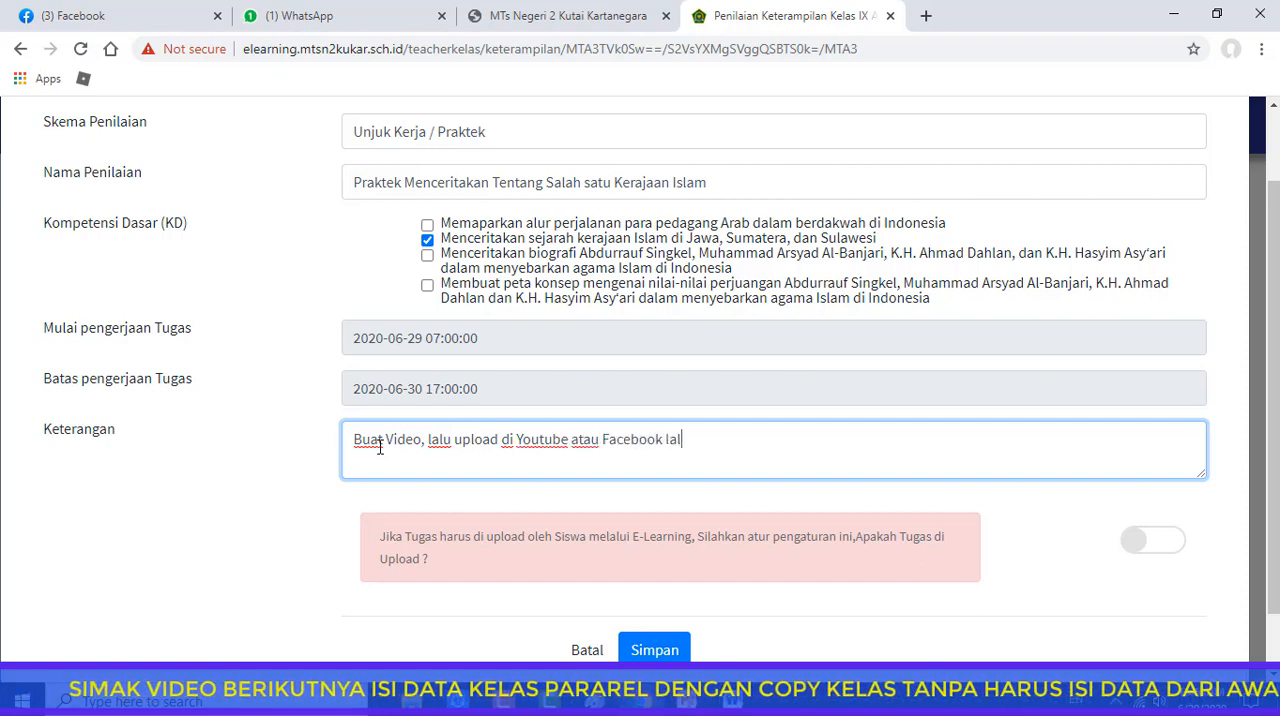
pyautogui.write('u kirim link')
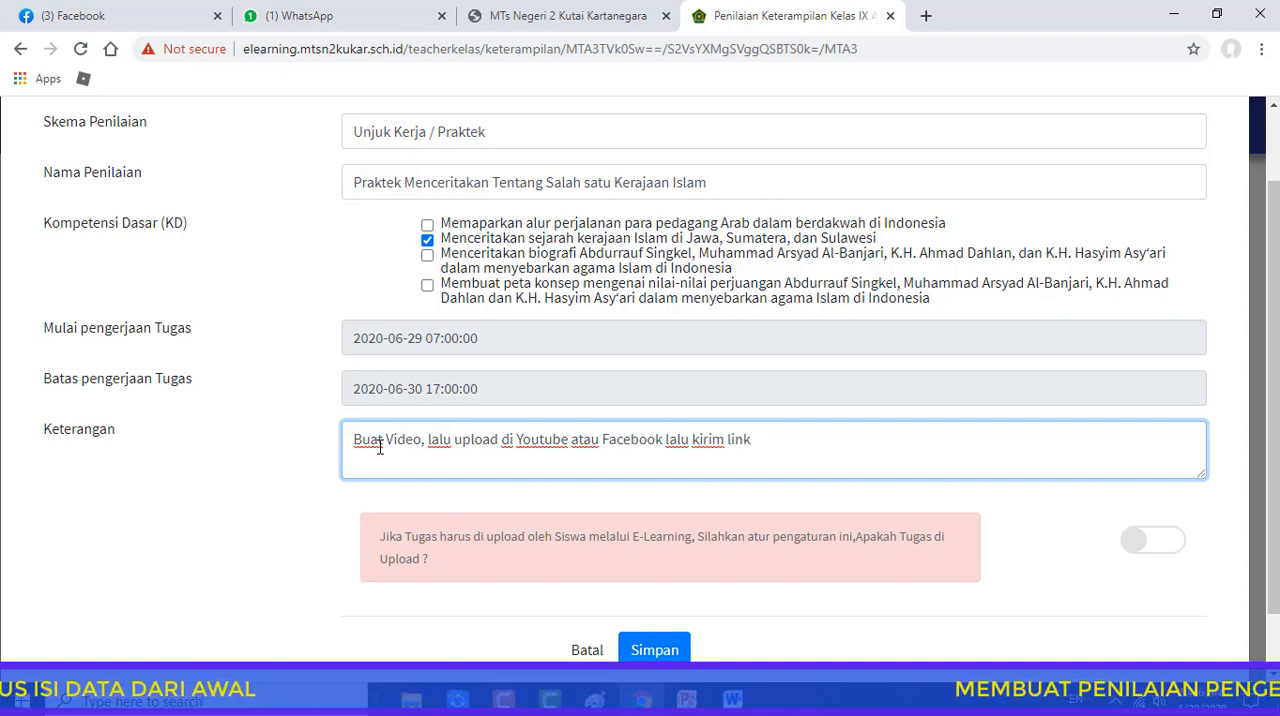
pyautogui.write('tube atau')
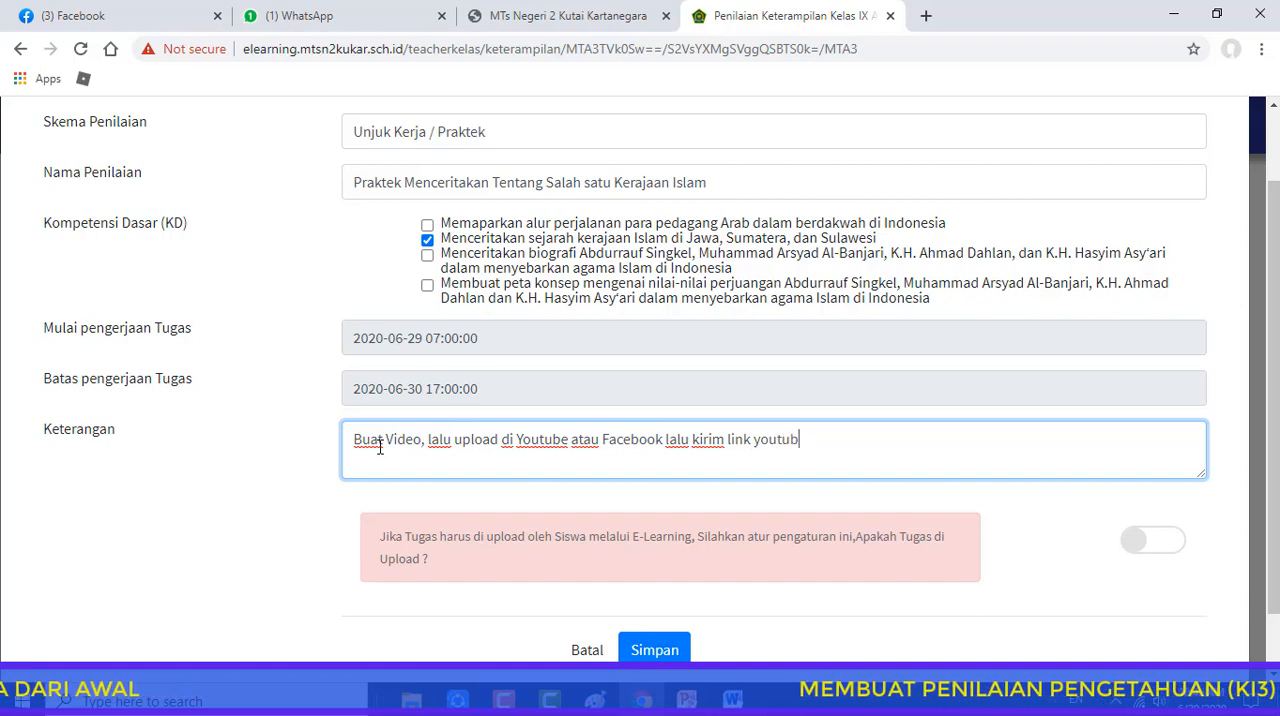
pyautogui.write(' Fac')
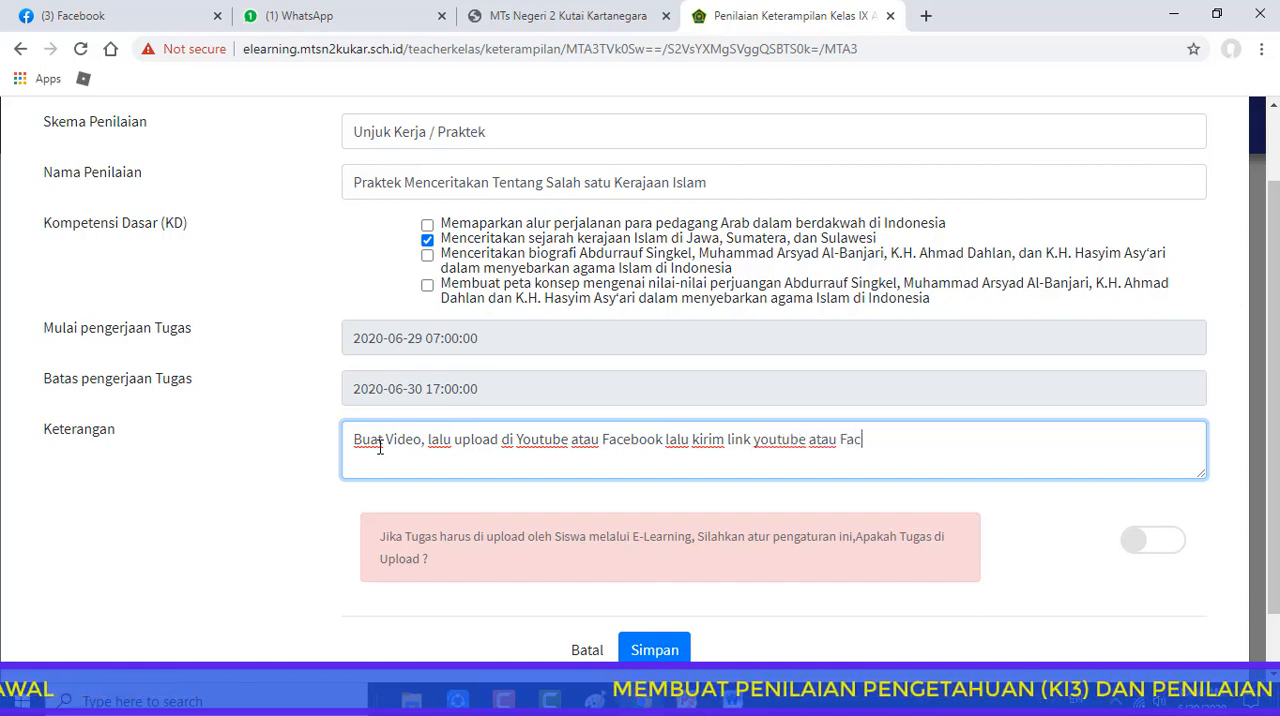
pyautogui.write('ebook ')
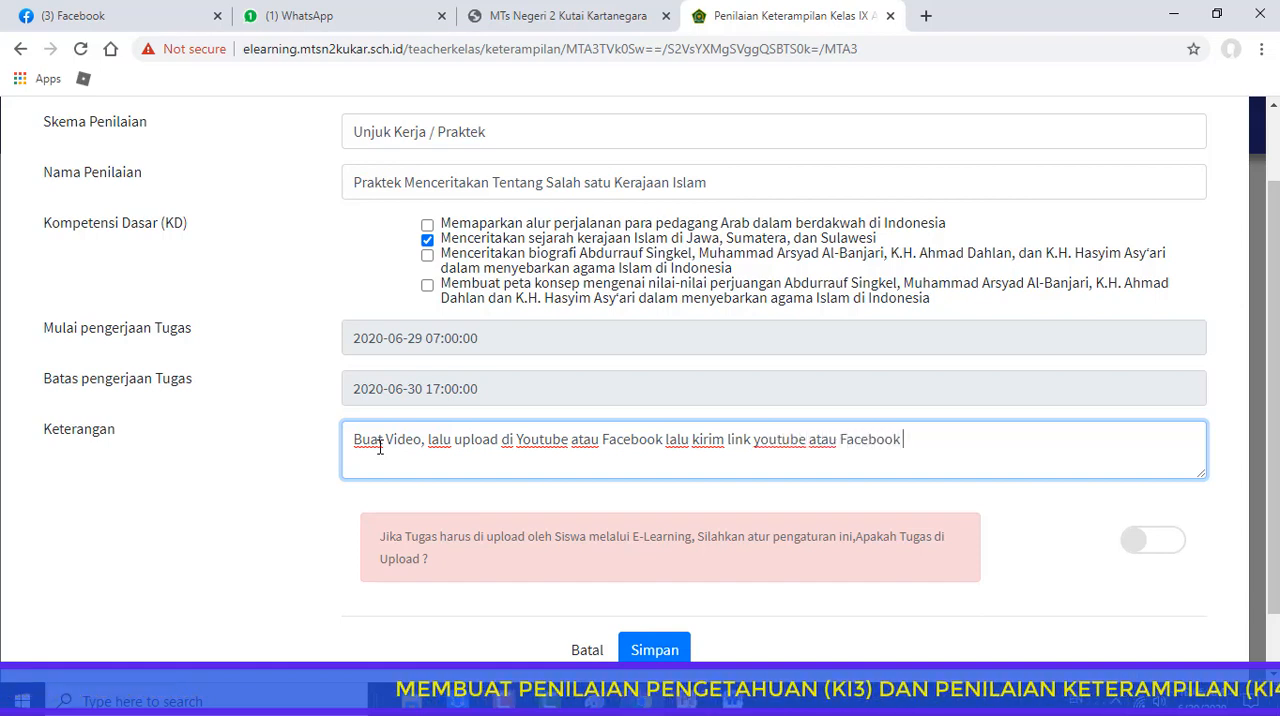
pyautogui.write('ke F')
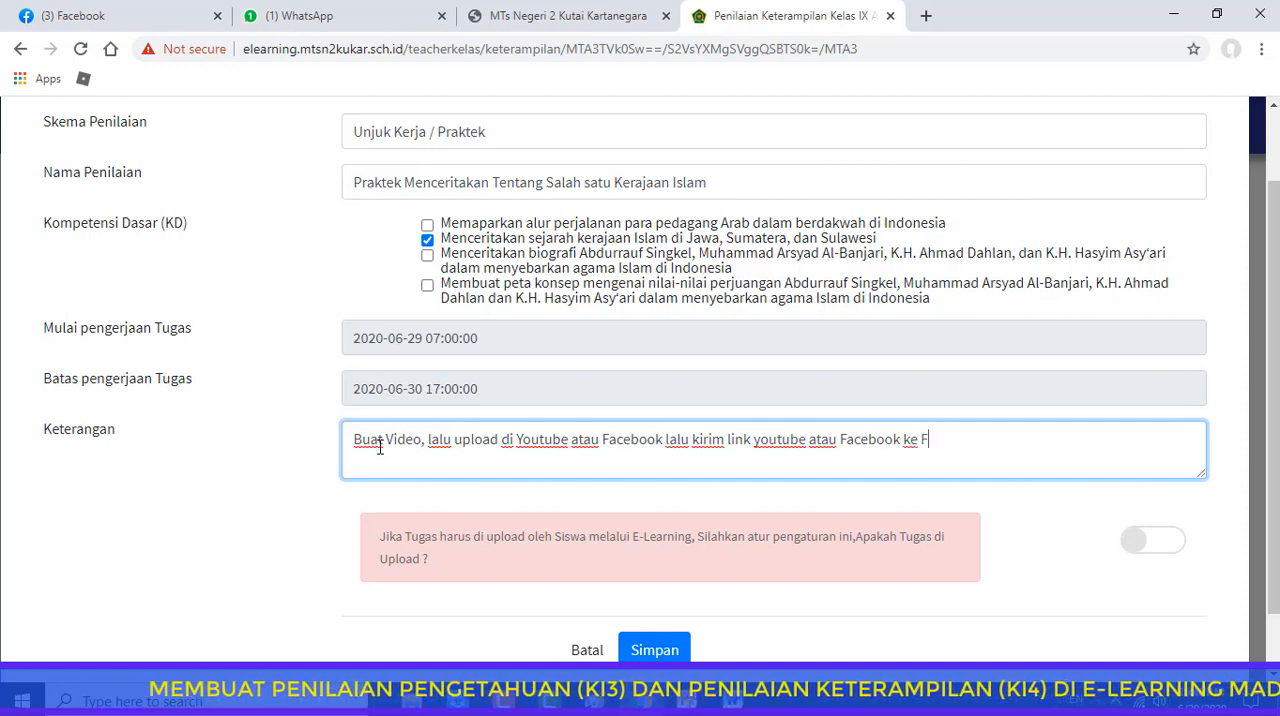
pyautogui.write('orum kelas a')
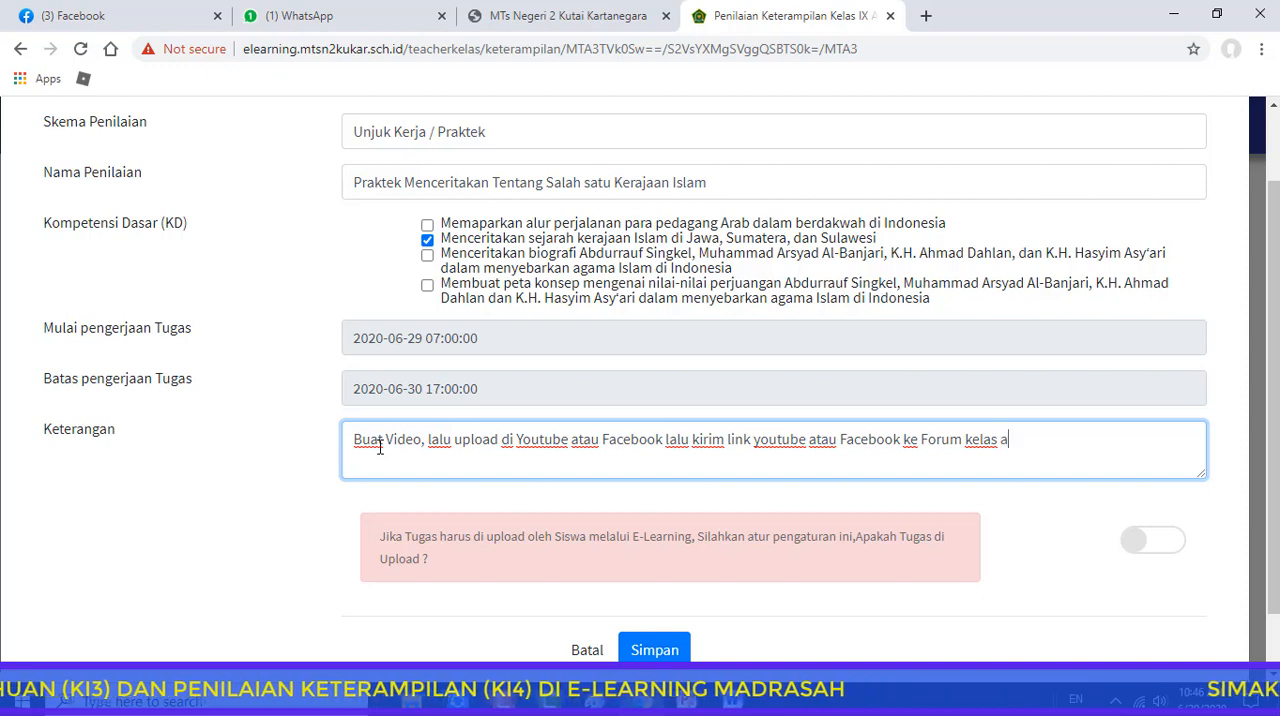
pyautogui.write('tau')
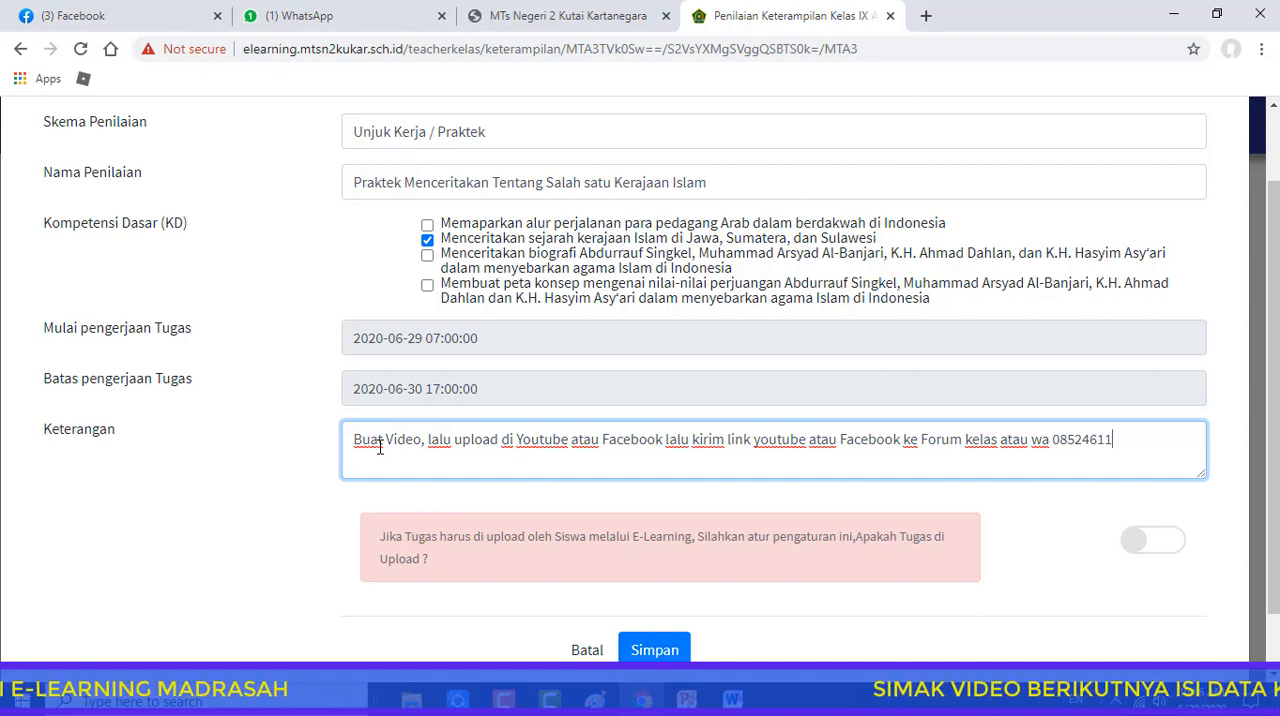
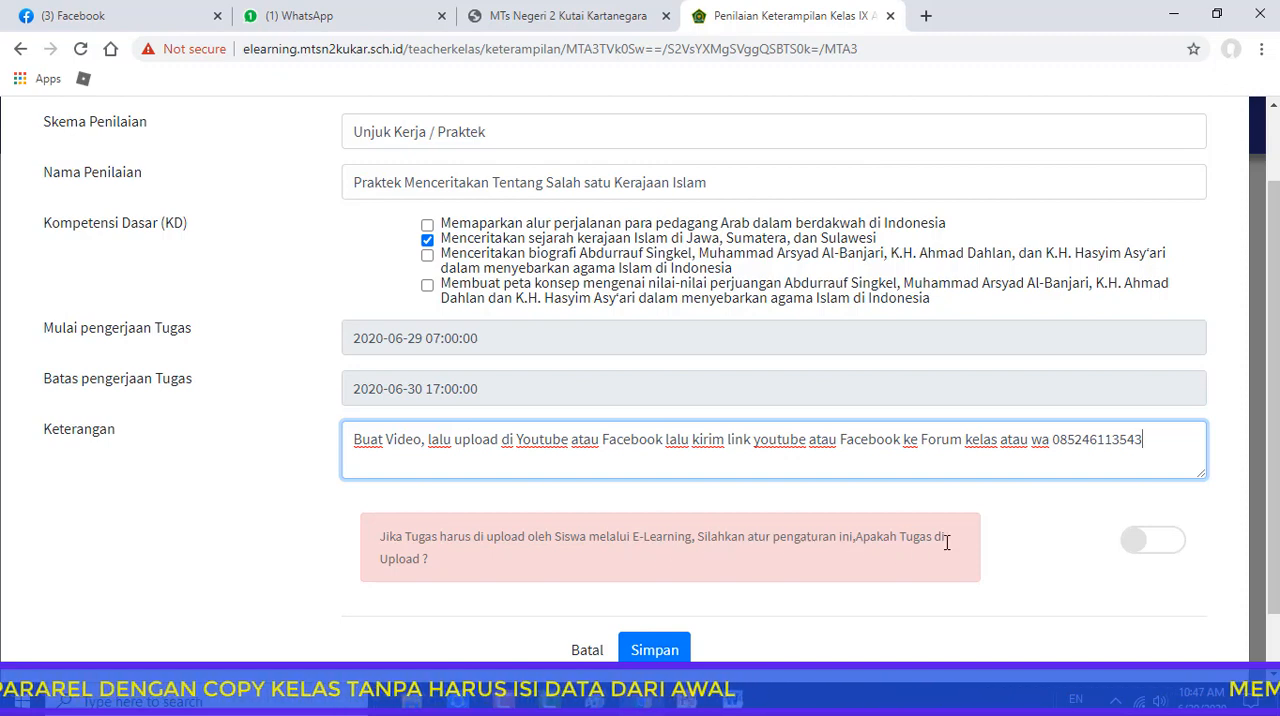
# Add an instruction to tag the teacher's Facebook account after "Forum kelas," in the description and save the skills assessment
pyautogui.click(1176, 538)
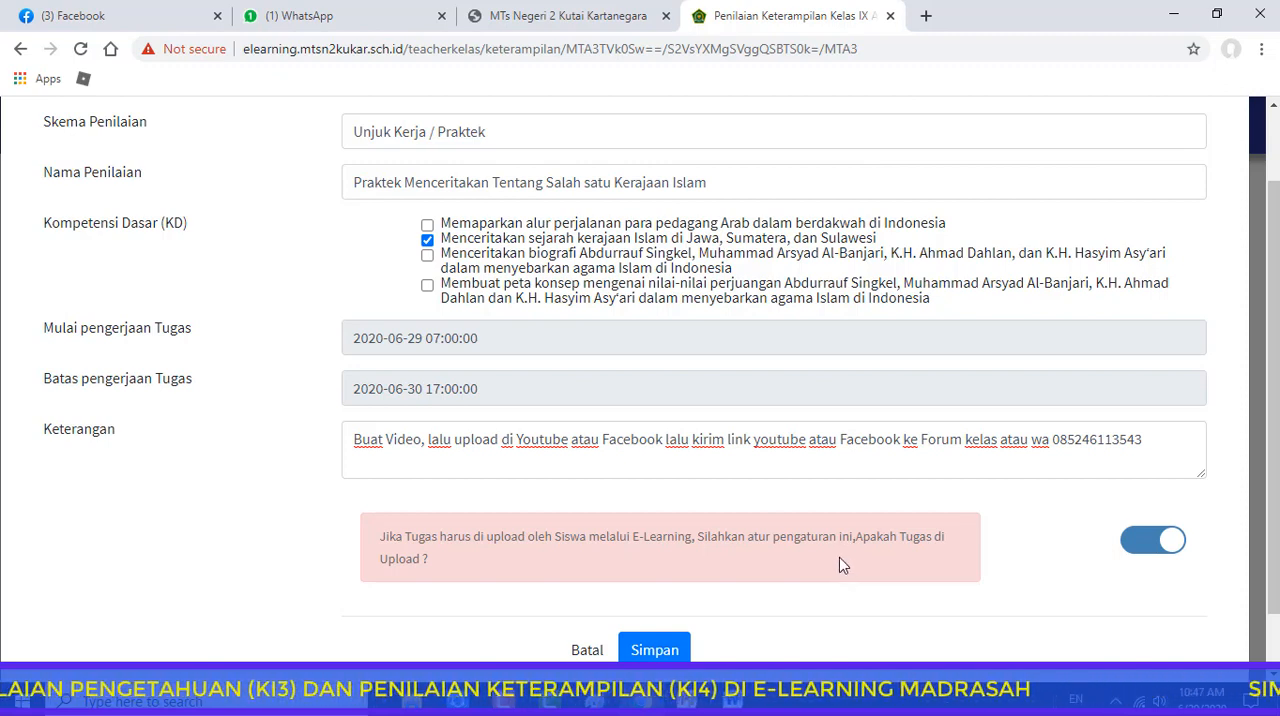
pyautogui.click(1126, 542)
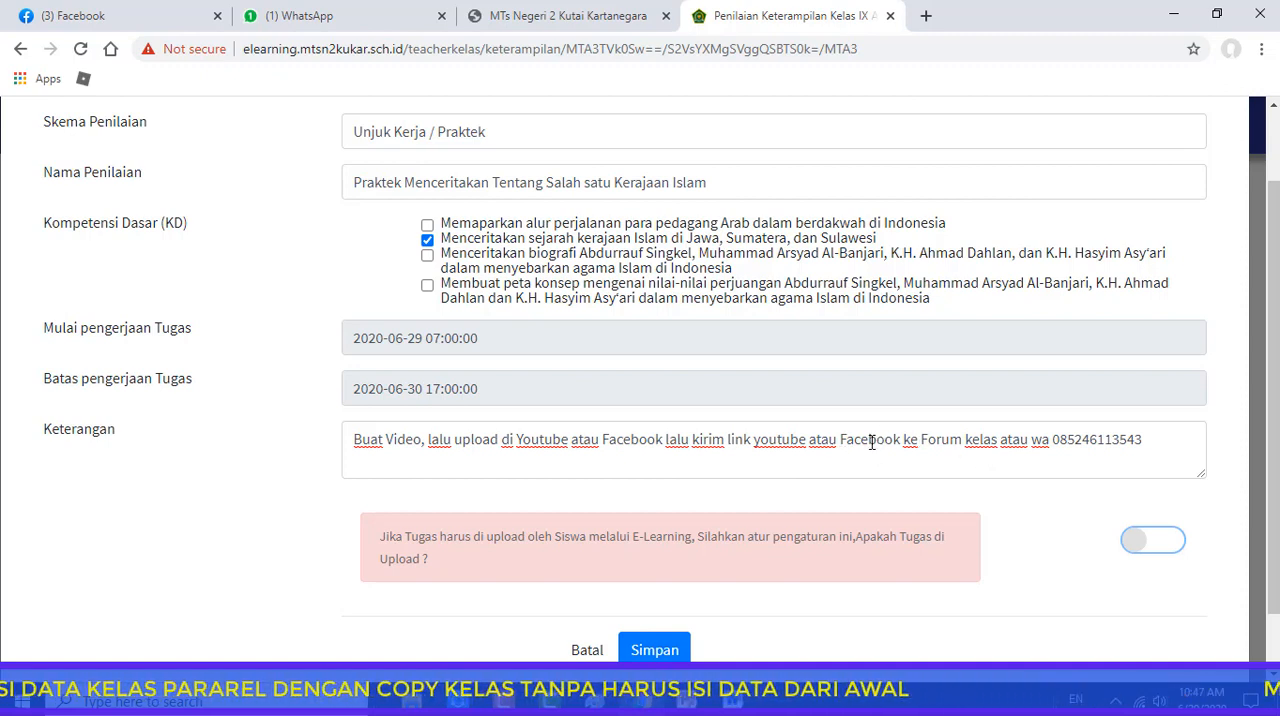
pyautogui.click(997, 443)
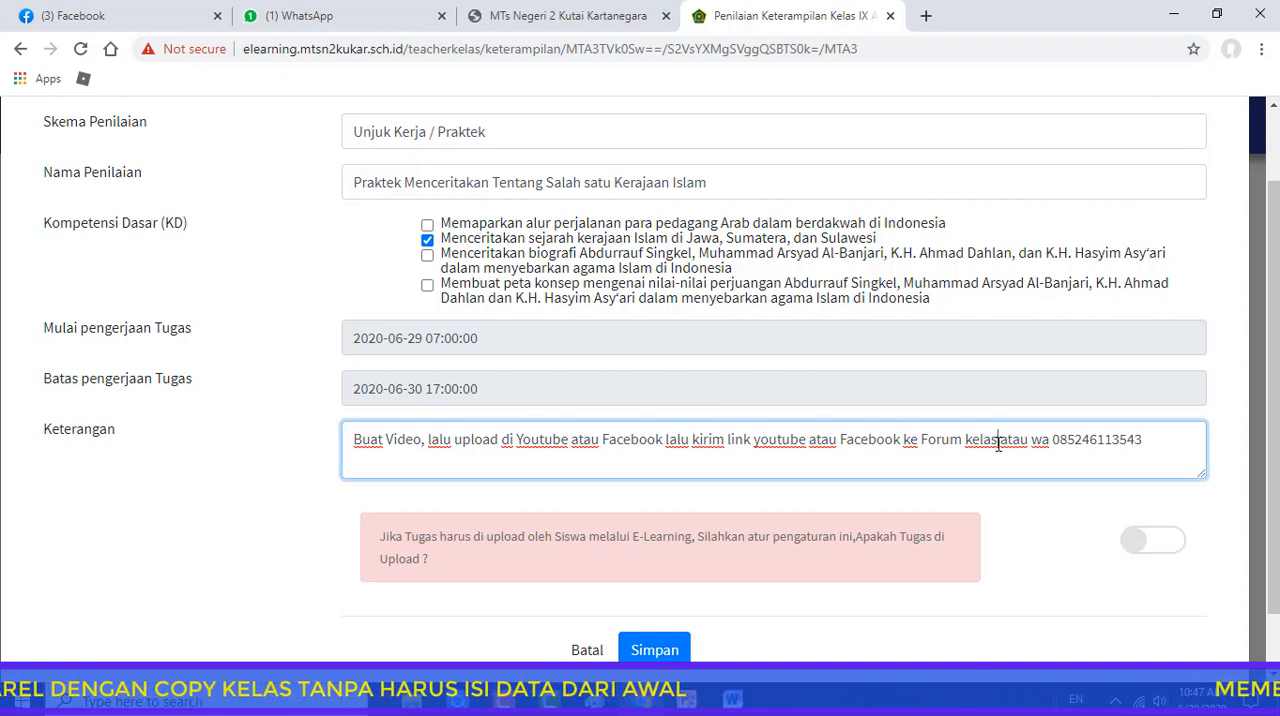
pyautogui.write(', ')
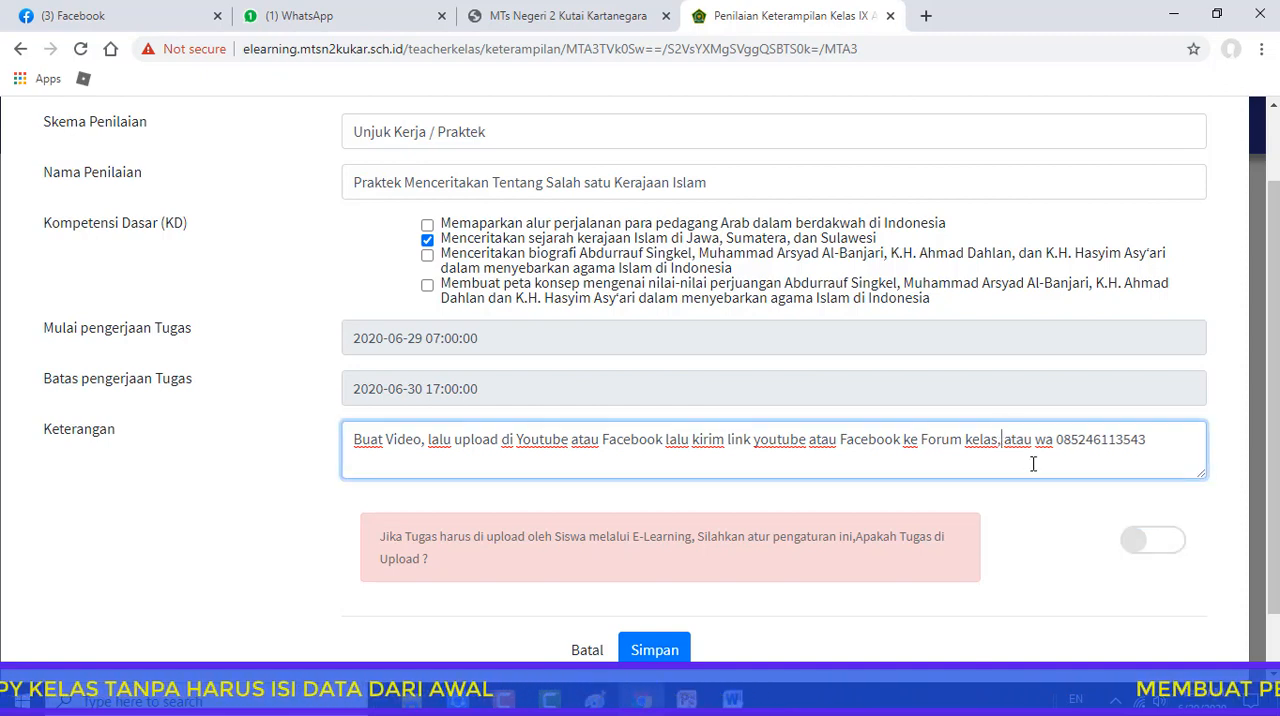
pyautogui.write('tag')
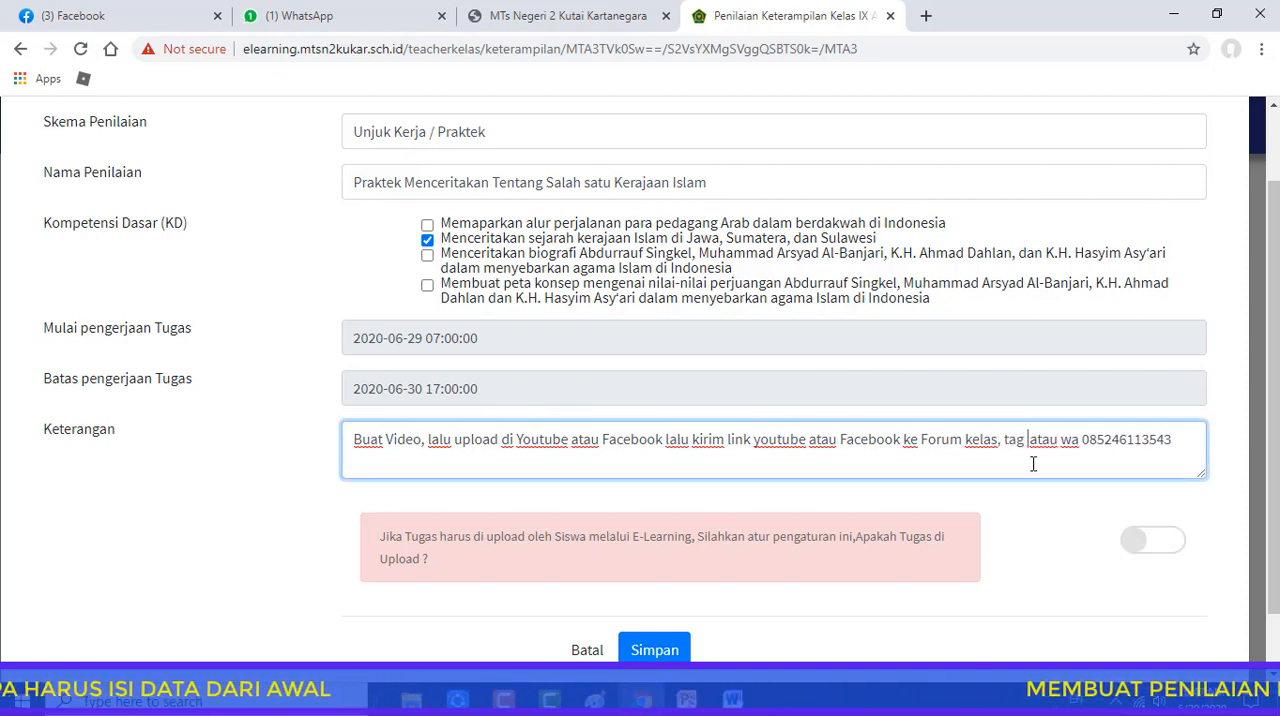
pyautogui.write(' face')
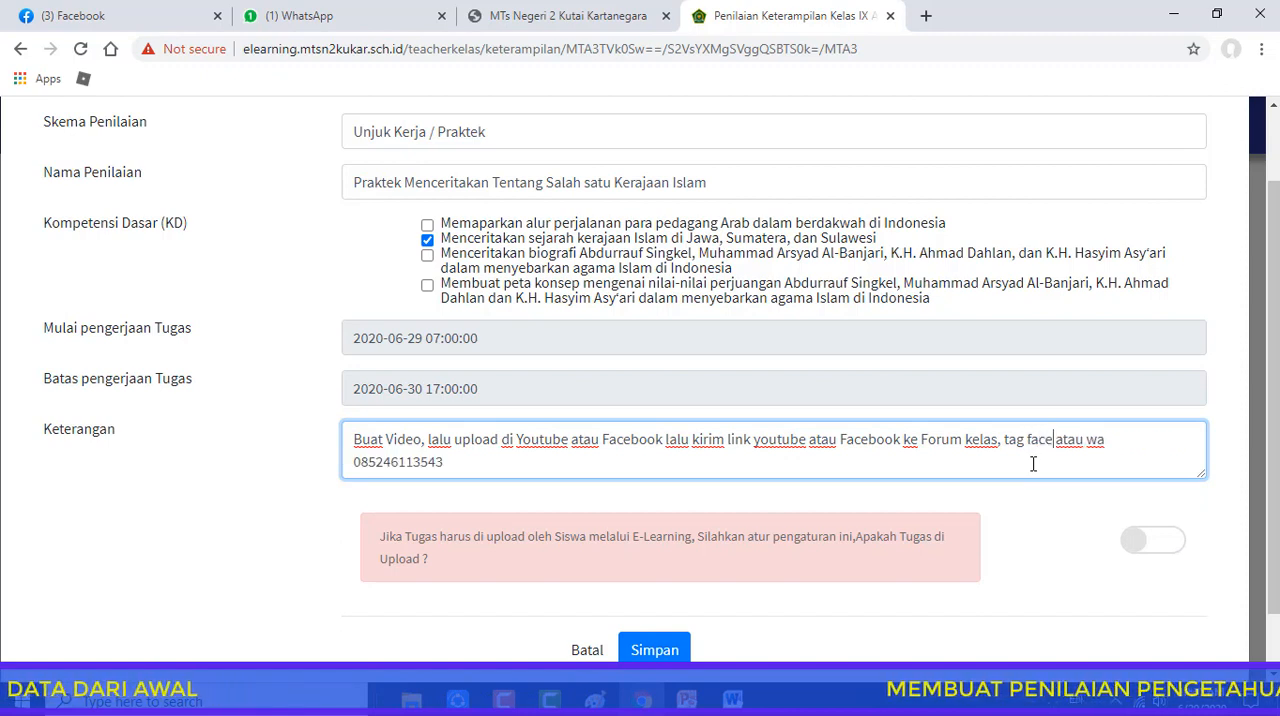
pyautogui.write('book')
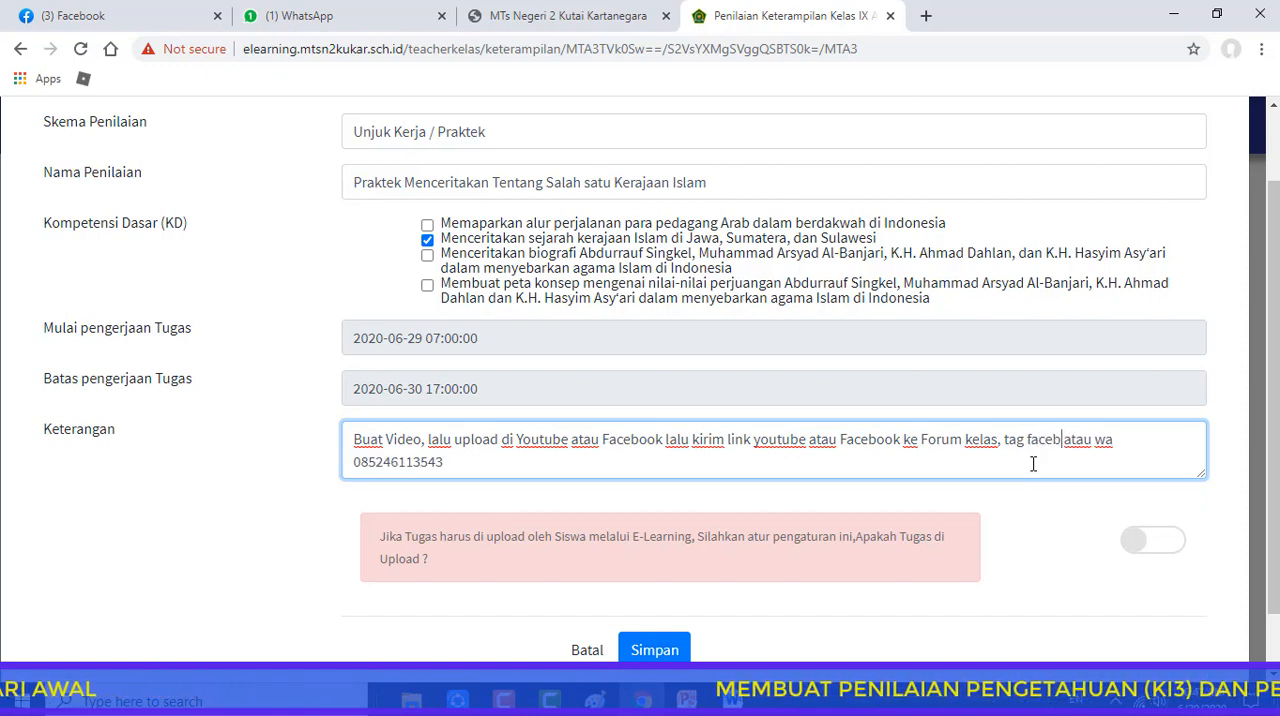
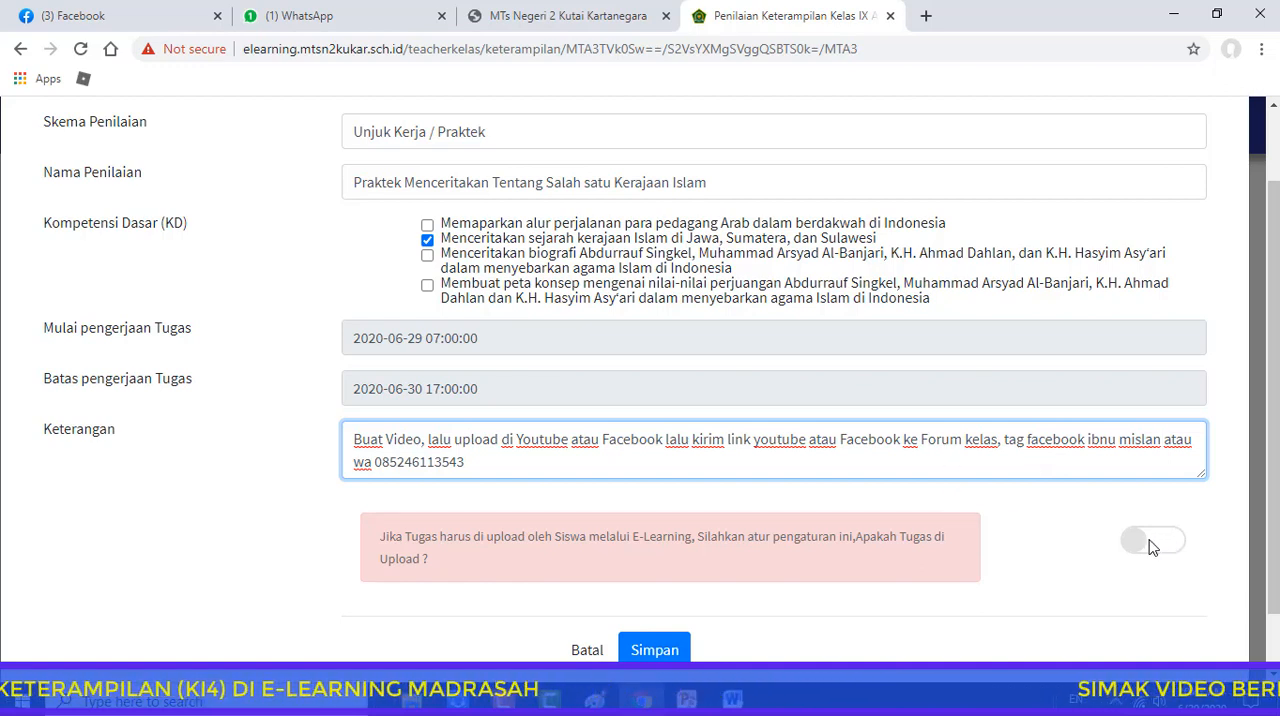
pyautogui.scroll(-1, 1150, 547)
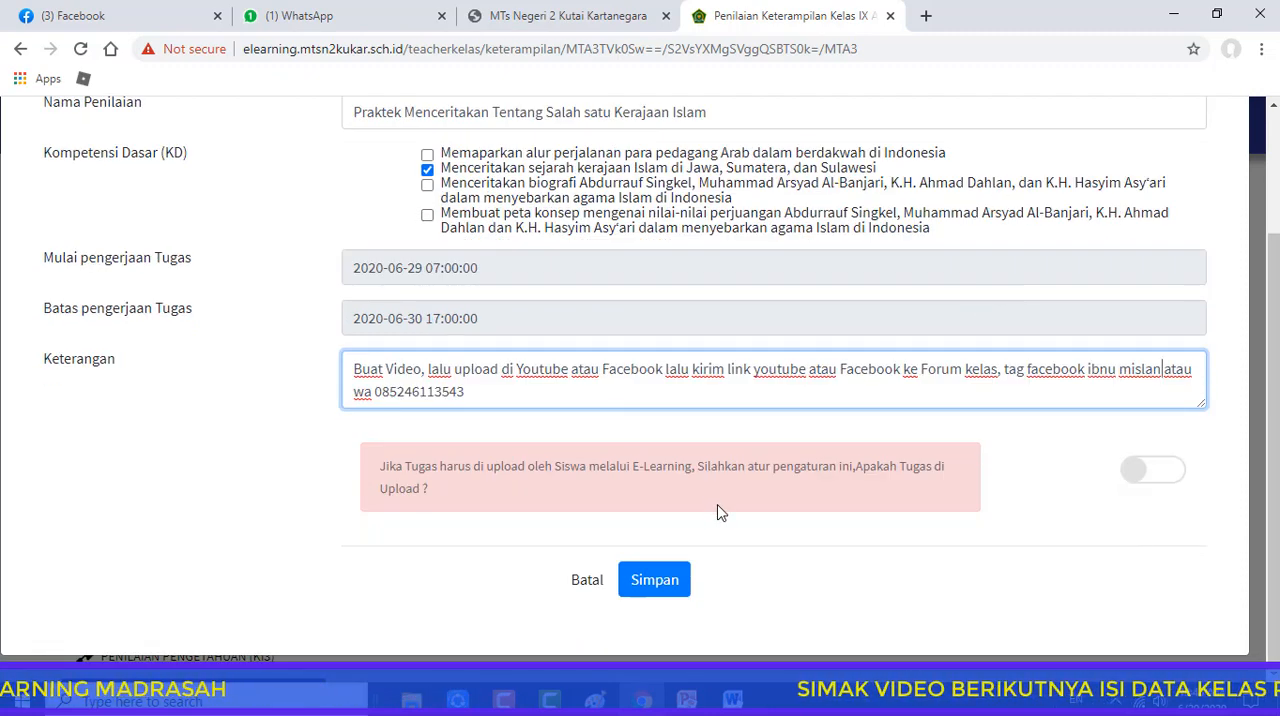
pyautogui.click(665, 586)
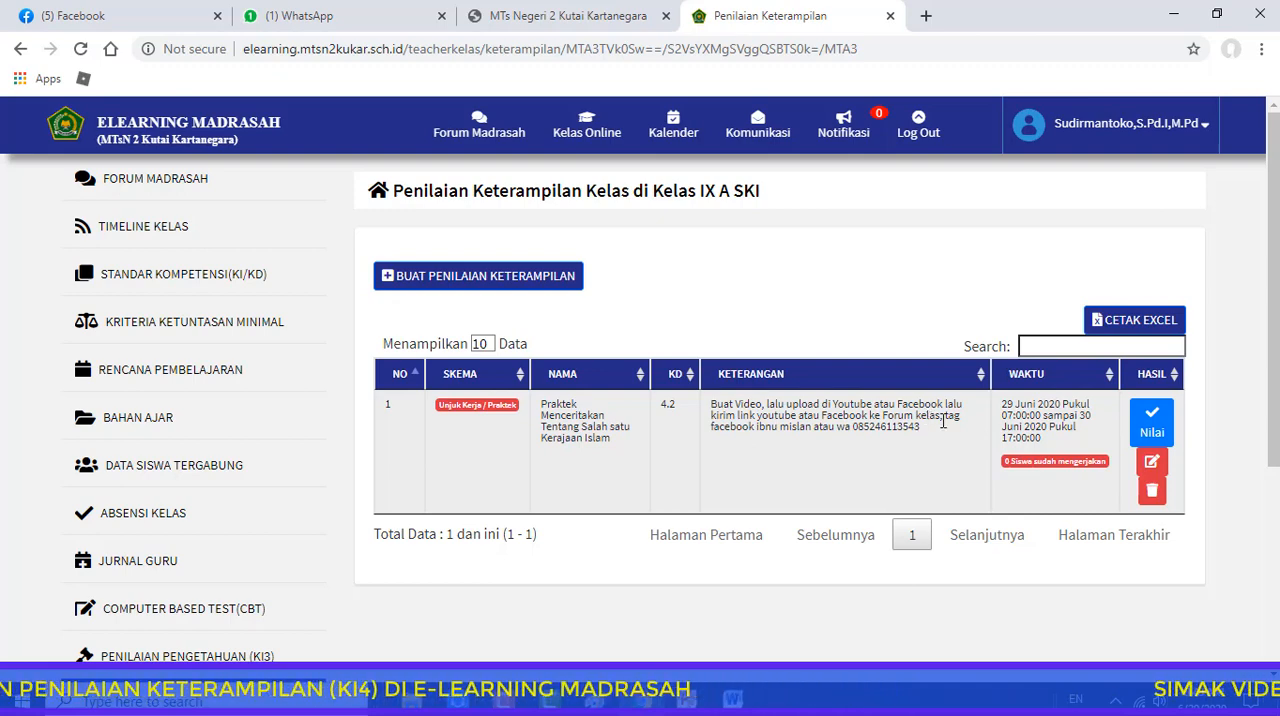
# Open the grading form of the practice assessment and score the first student 3 for Materi, Penguasaan, Retorika and Komunikasi
pyautogui.click(1152, 425)
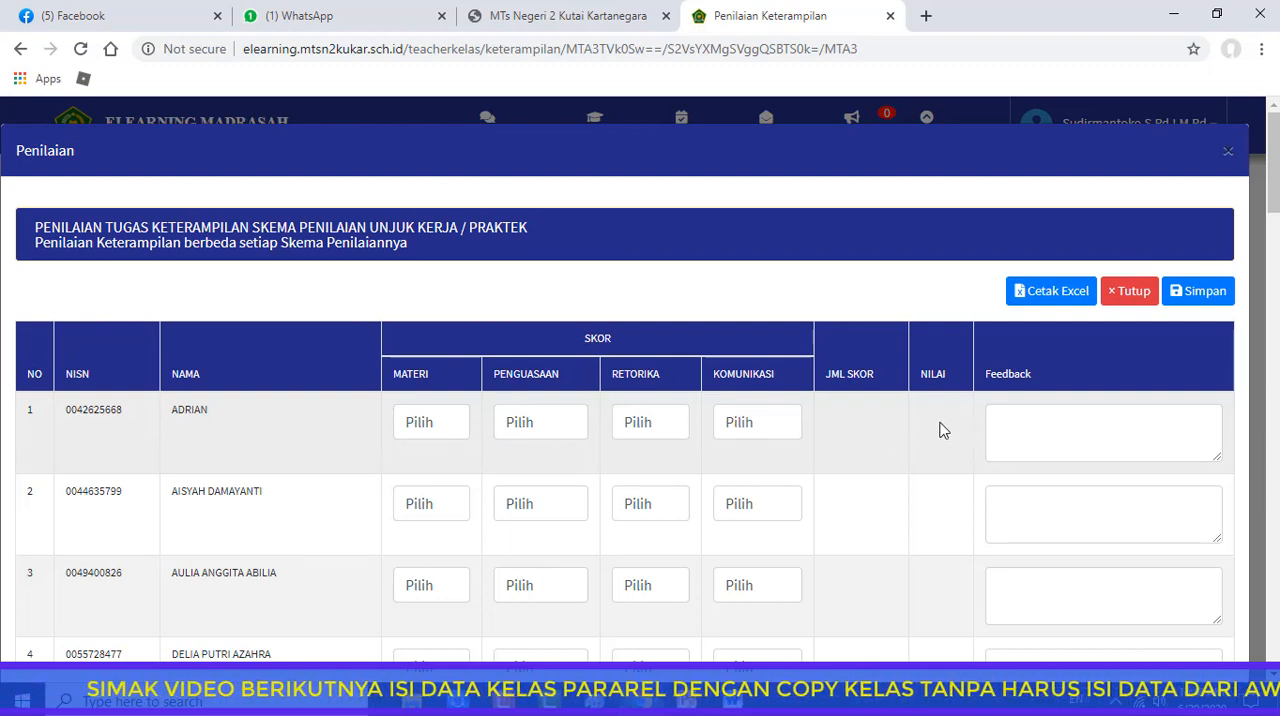
pyautogui.click(1025, 429)
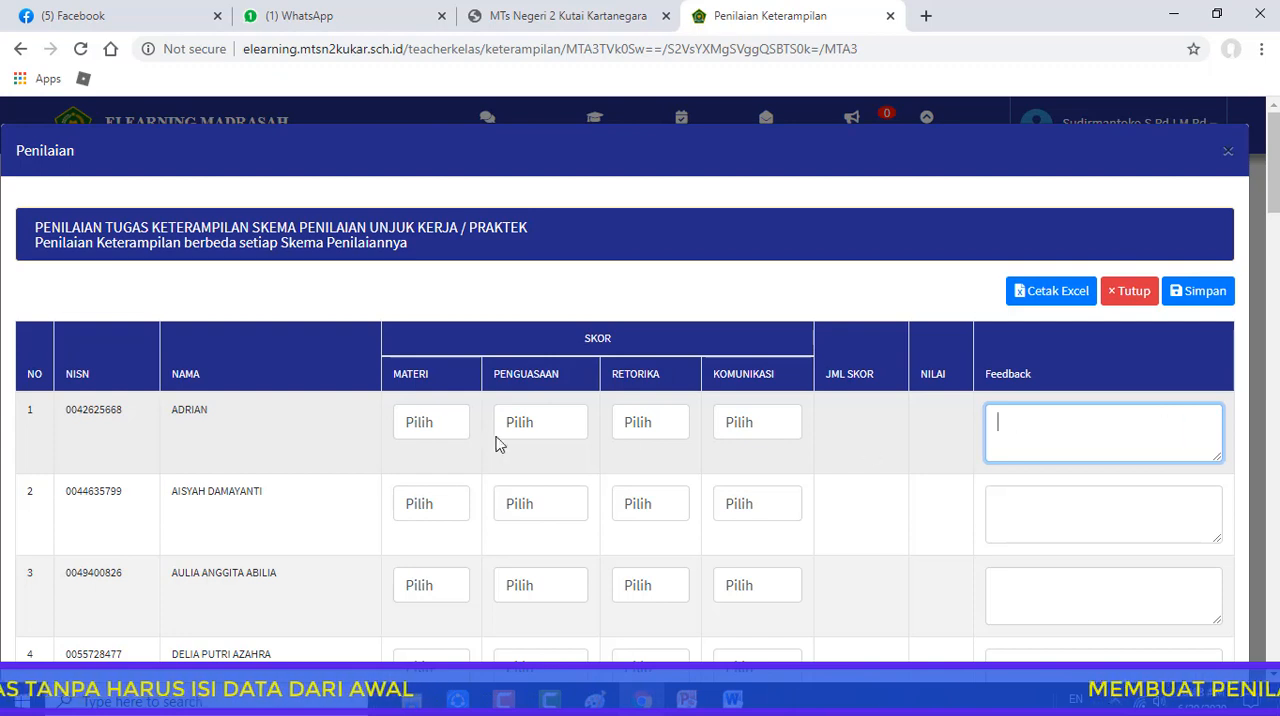
pyautogui.click(420, 427)
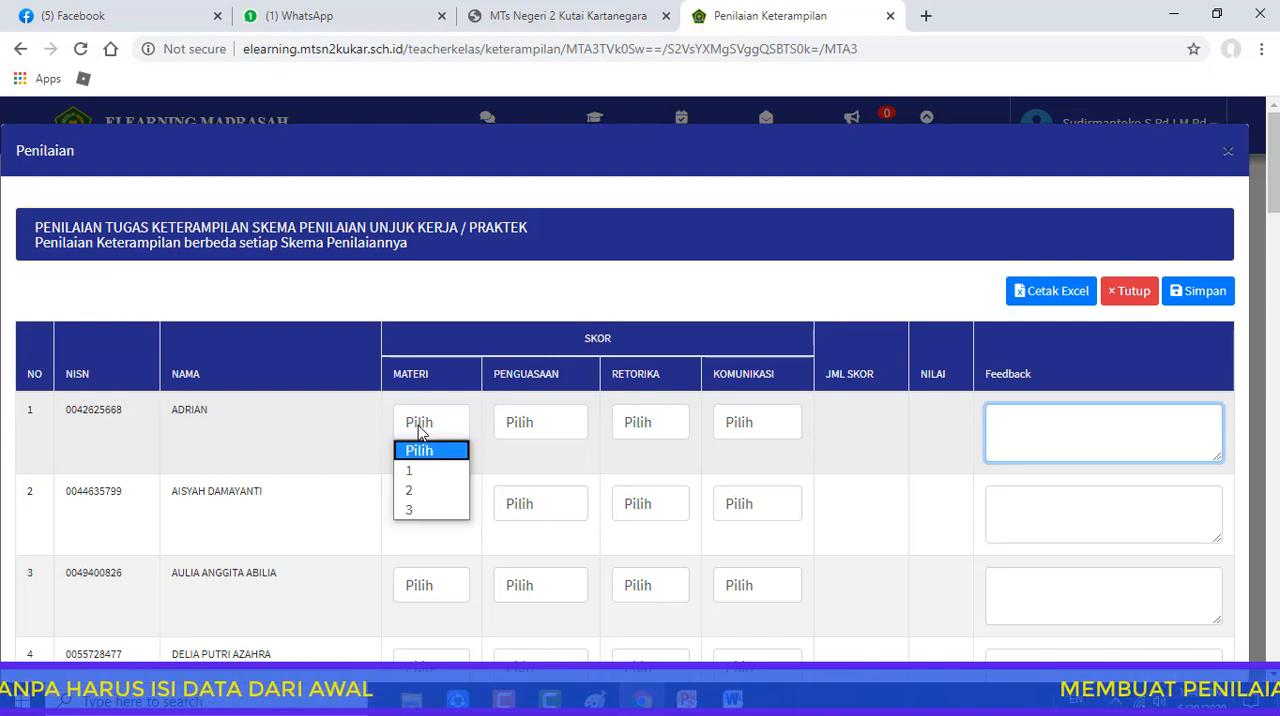
pyautogui.click(418, 510)
pyautogui.click(540, 437)
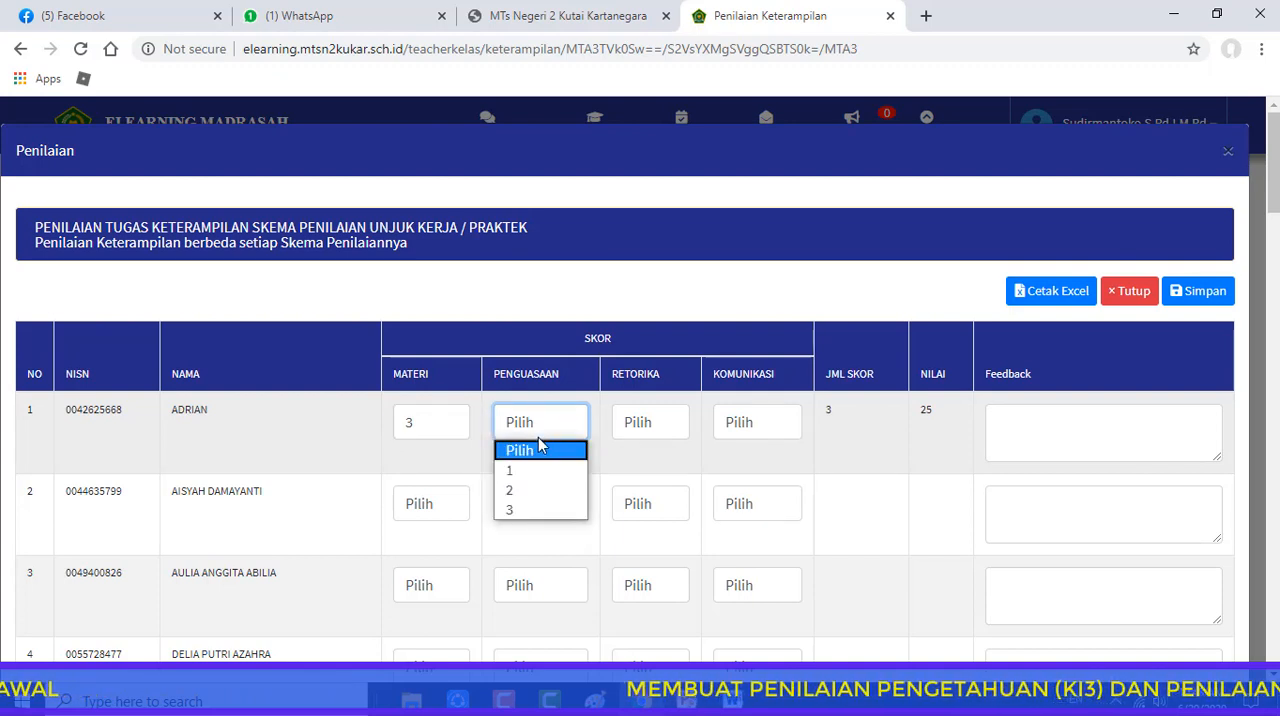
pyautogui.click(525, 510)
pyautogui.click(633, 432)
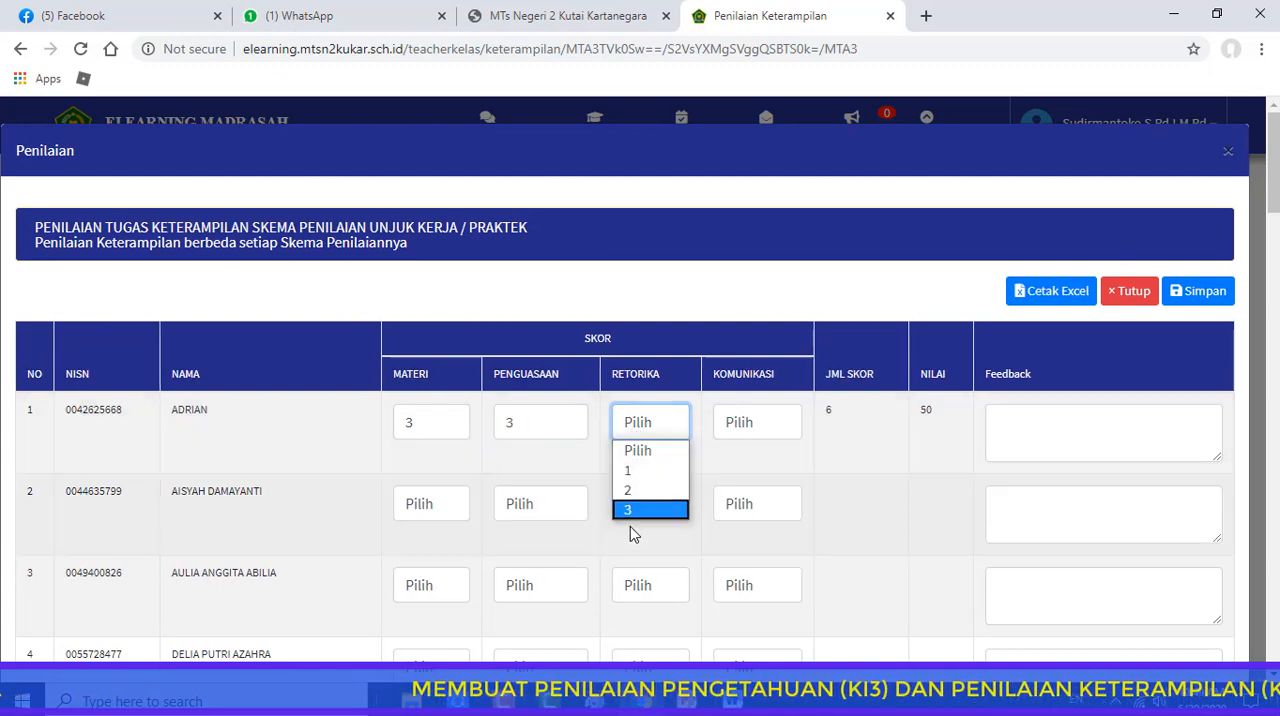
pyautogui.click(630, 510)
pyautogui.click(740, 425)
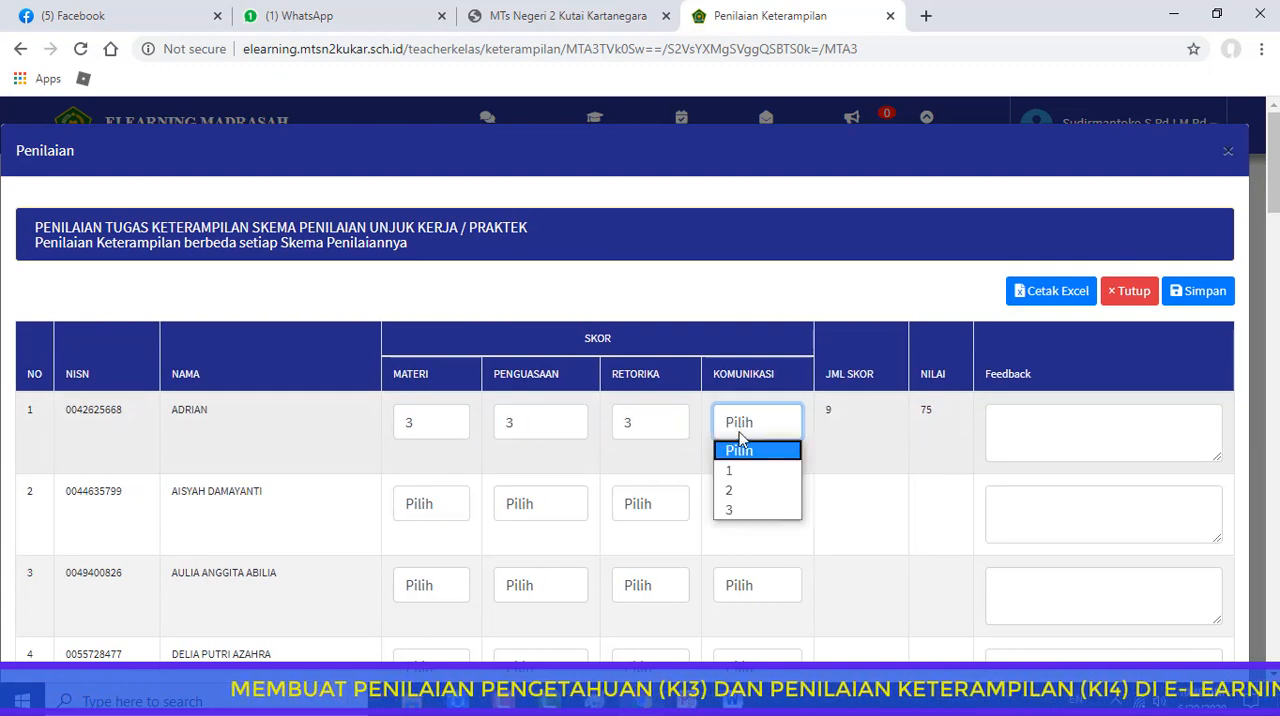
pyautogui.click(745, 511)
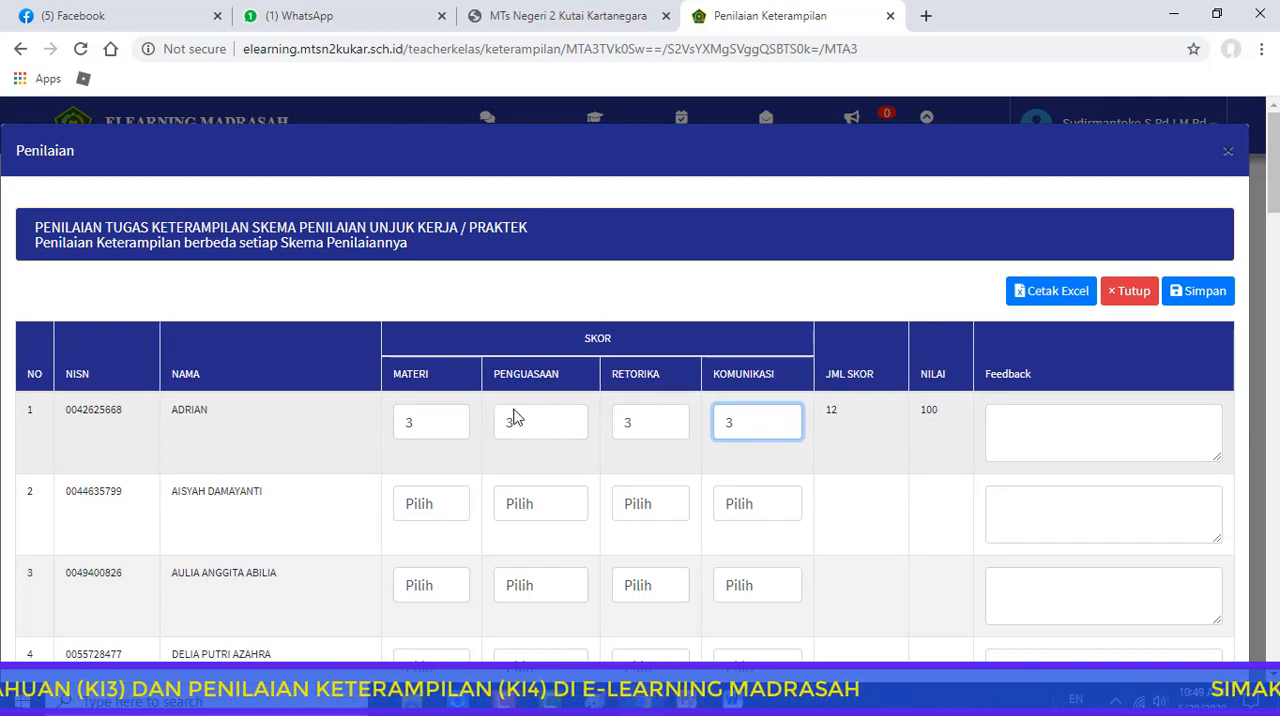
# Set the first student's Komunikasi score to 1 and place the cursor in that student's Feedback field
pyautogui.click(422, 423)
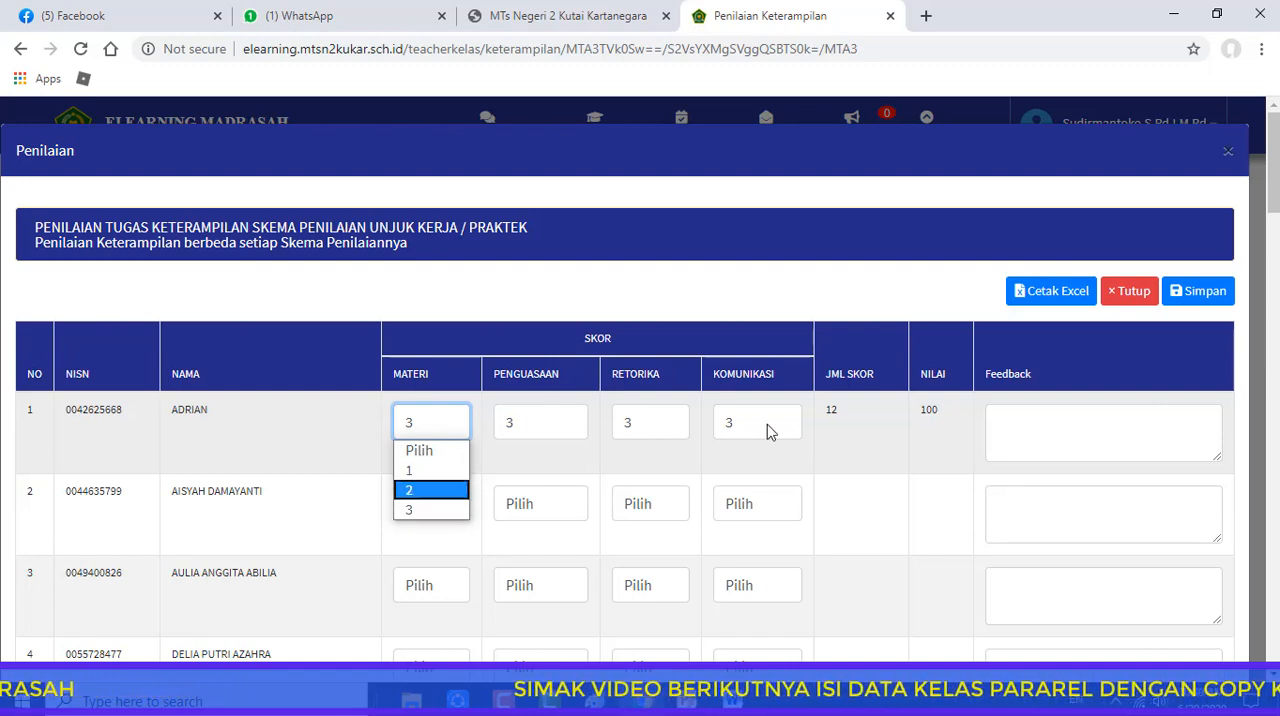
pyautogui.click(420, 420)
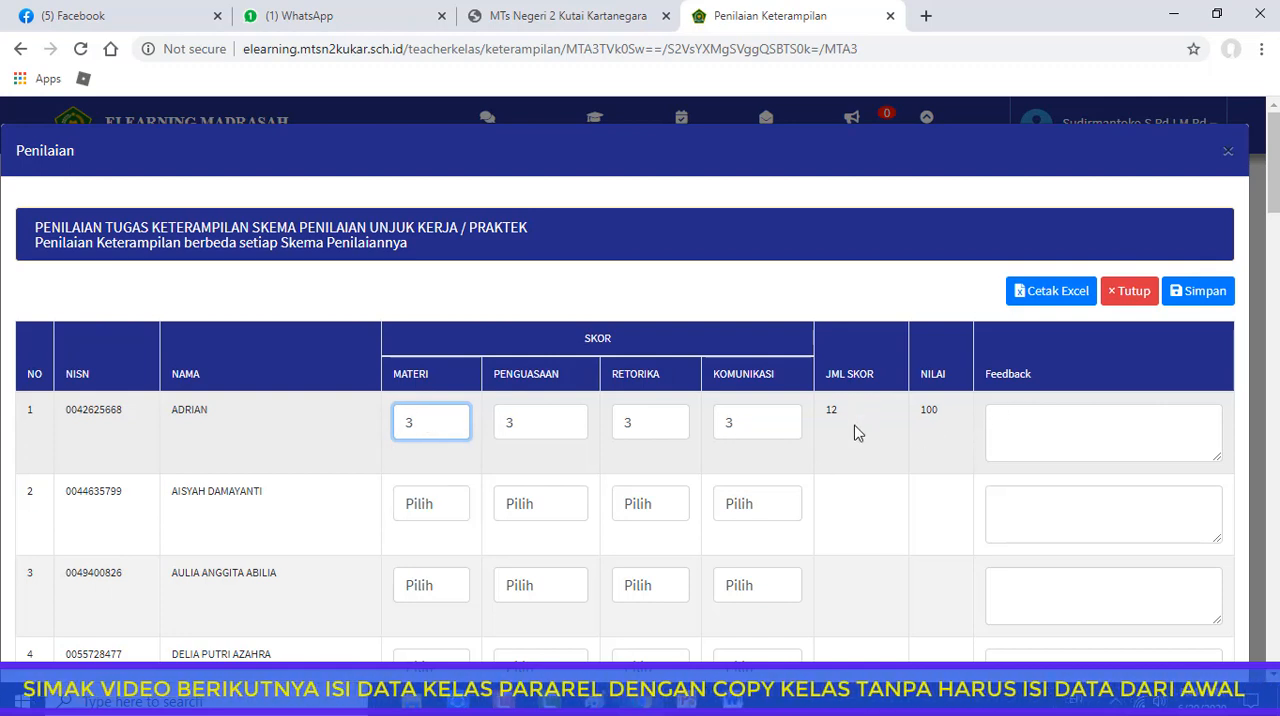
pyautogui.click(1032, 420)
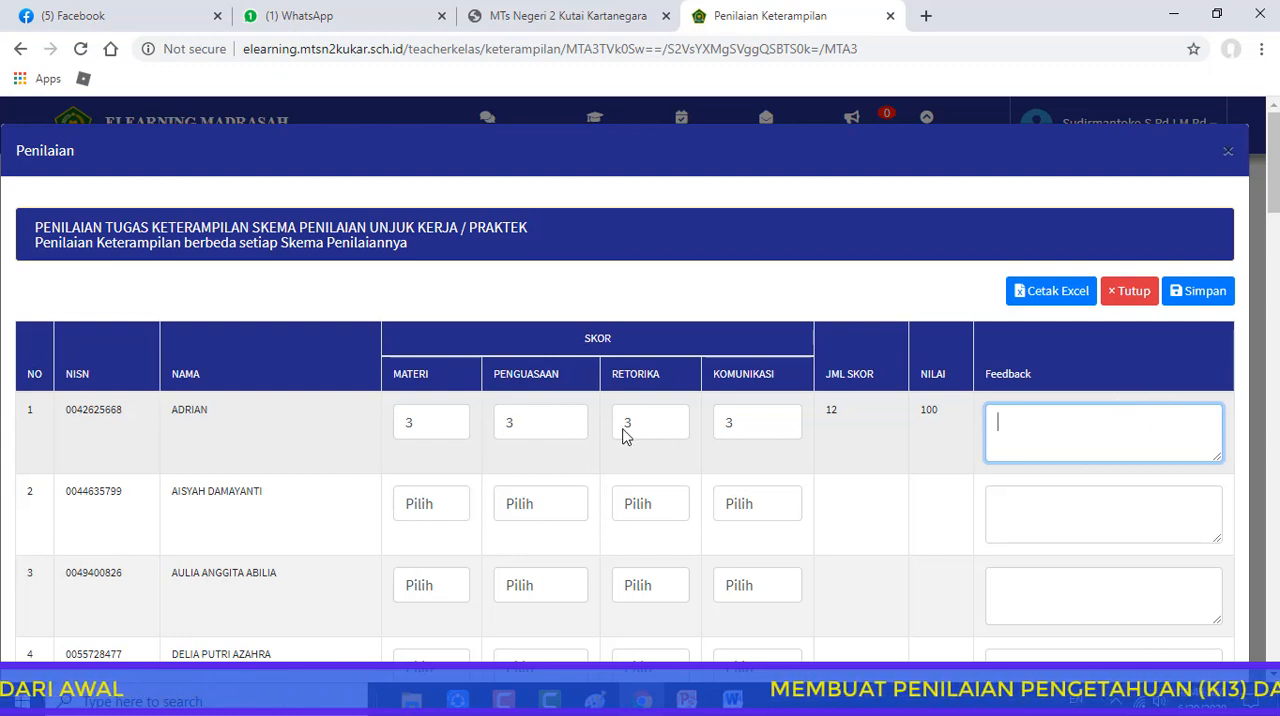
pyautogui.click(762, 433)
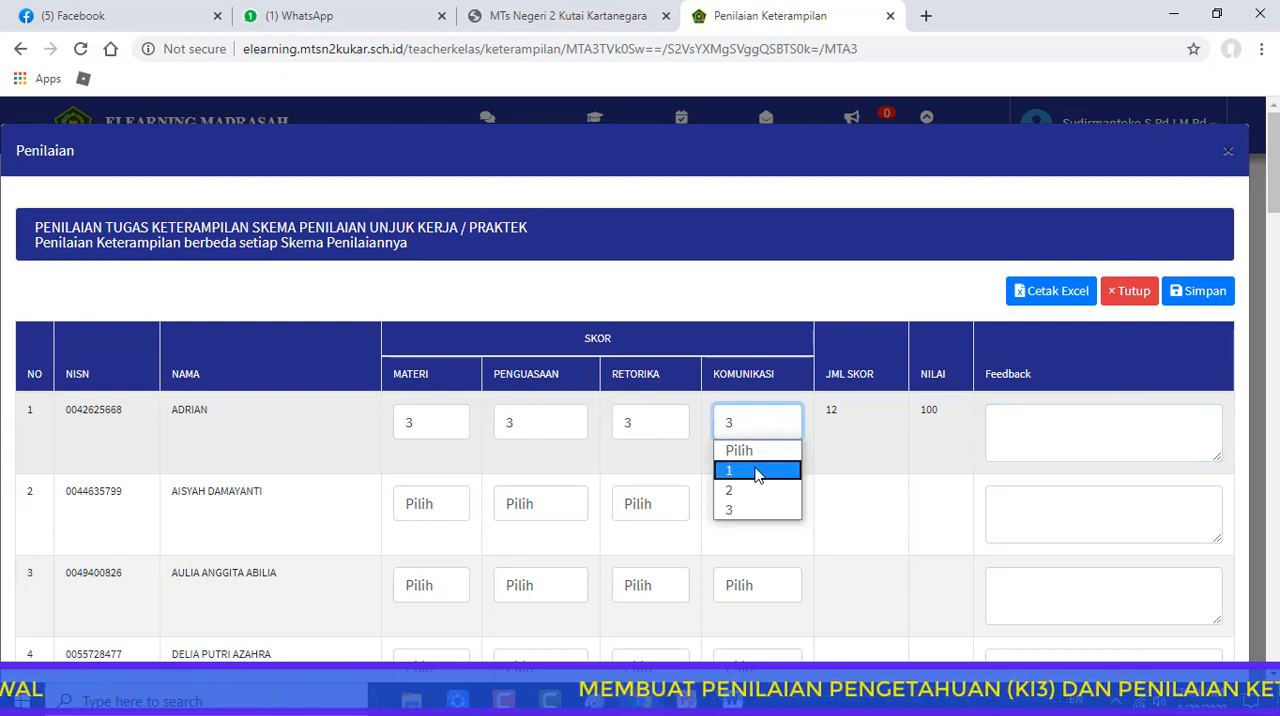
pyautogui.click(758, 468)
pyautogui.click(1028, 417)
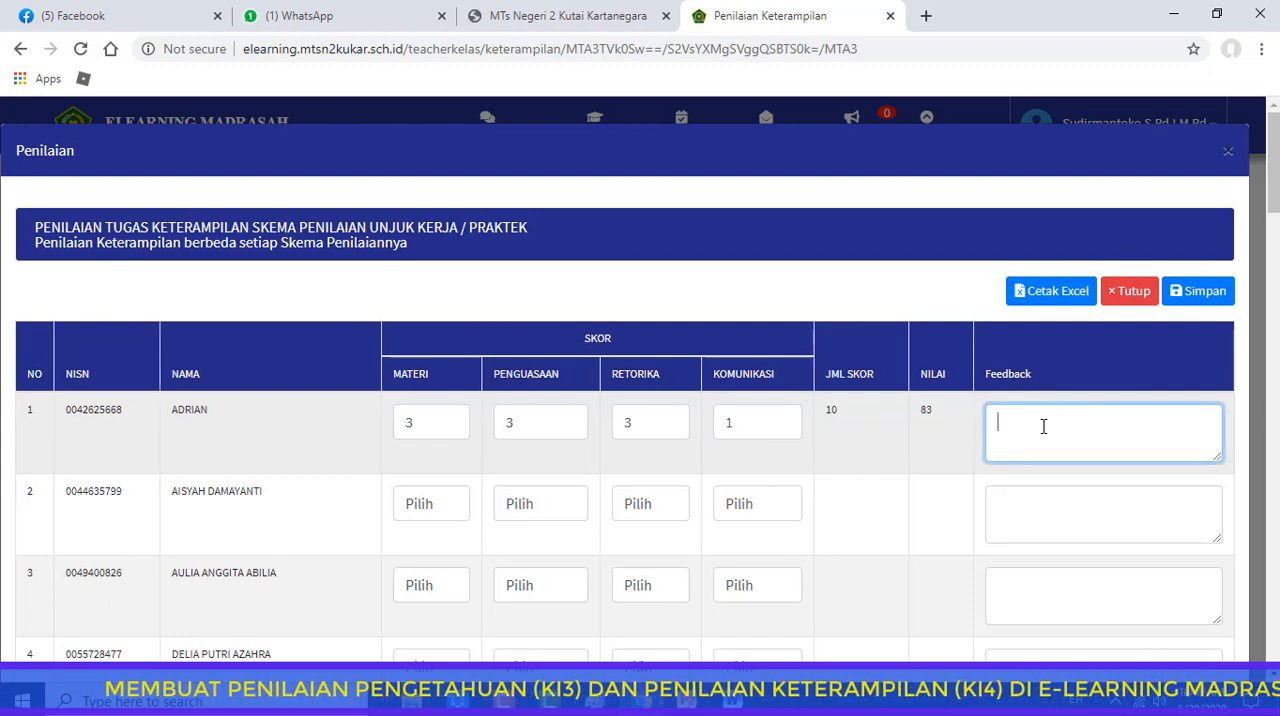
# Reset all four of the first student's scores to Pilih and close the grading form without saving
pyautogui.click(762, 433)
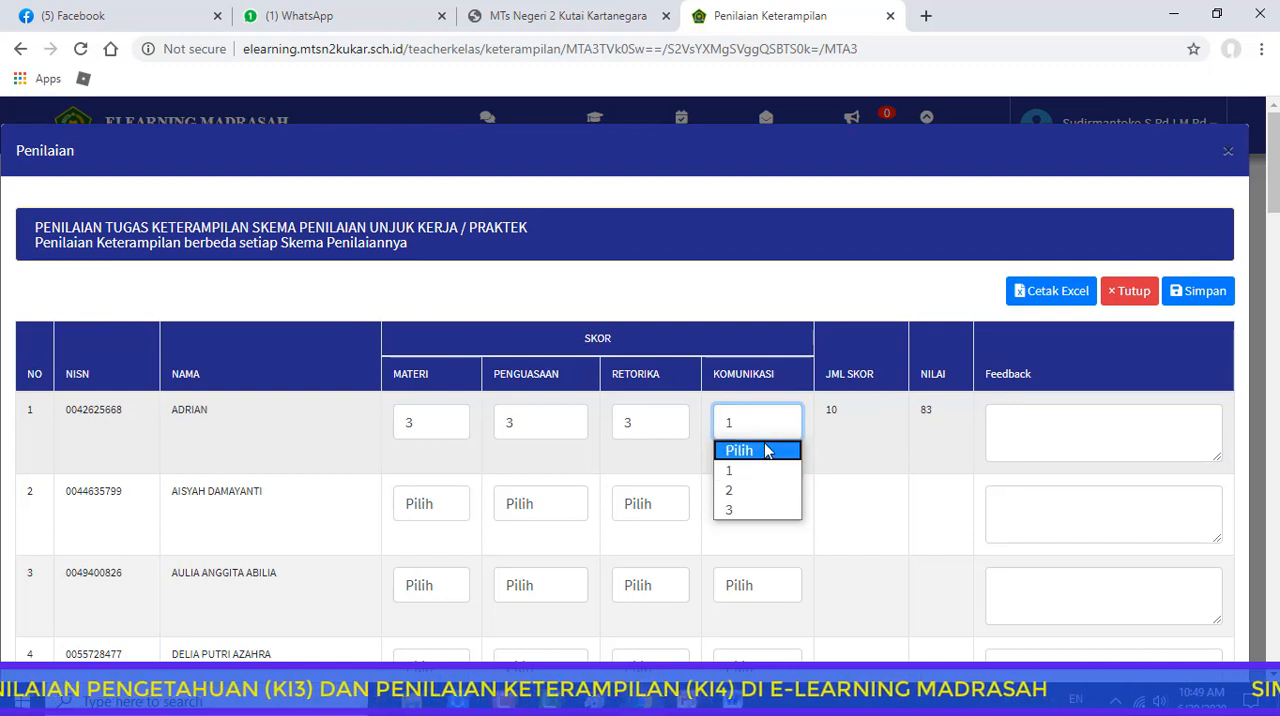
pyautogui.click(764, 450)
pyautogui.click(676, 433)
pyautogui.click(648, 450)
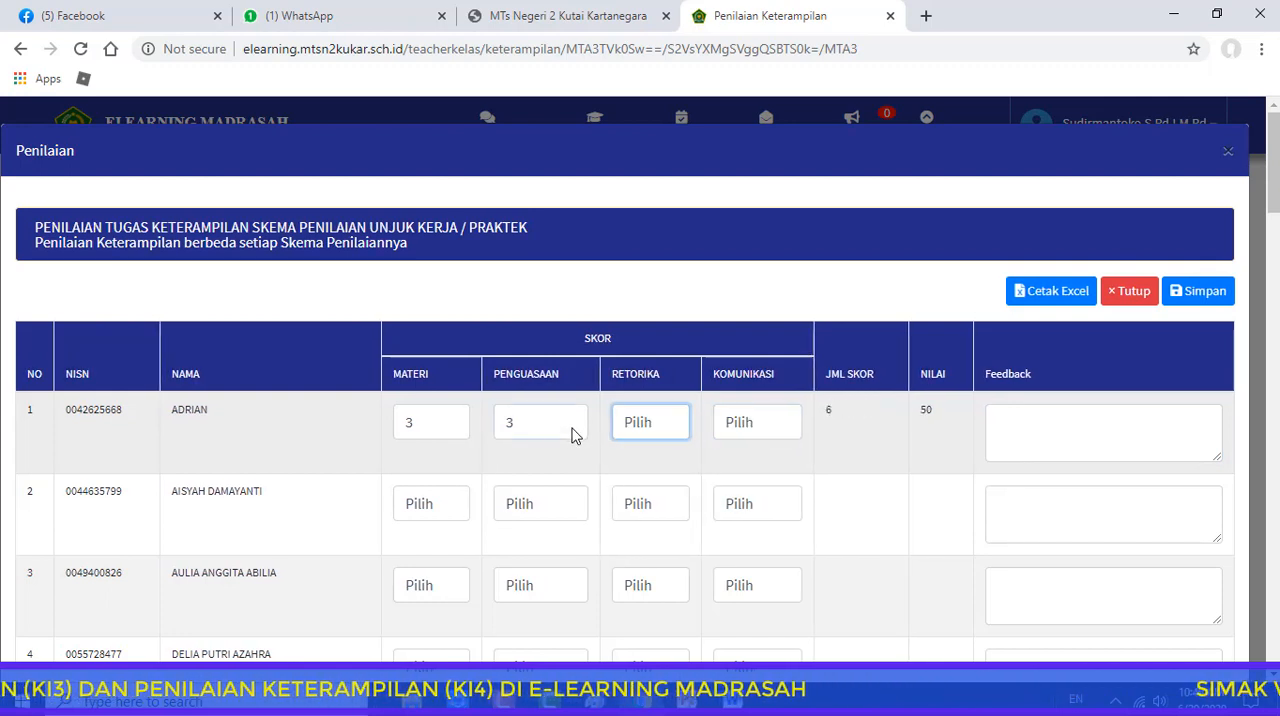
pyautogui.click(572, 432)
pyautogui.click(536, 452)
pyautogui.click(440, 430)
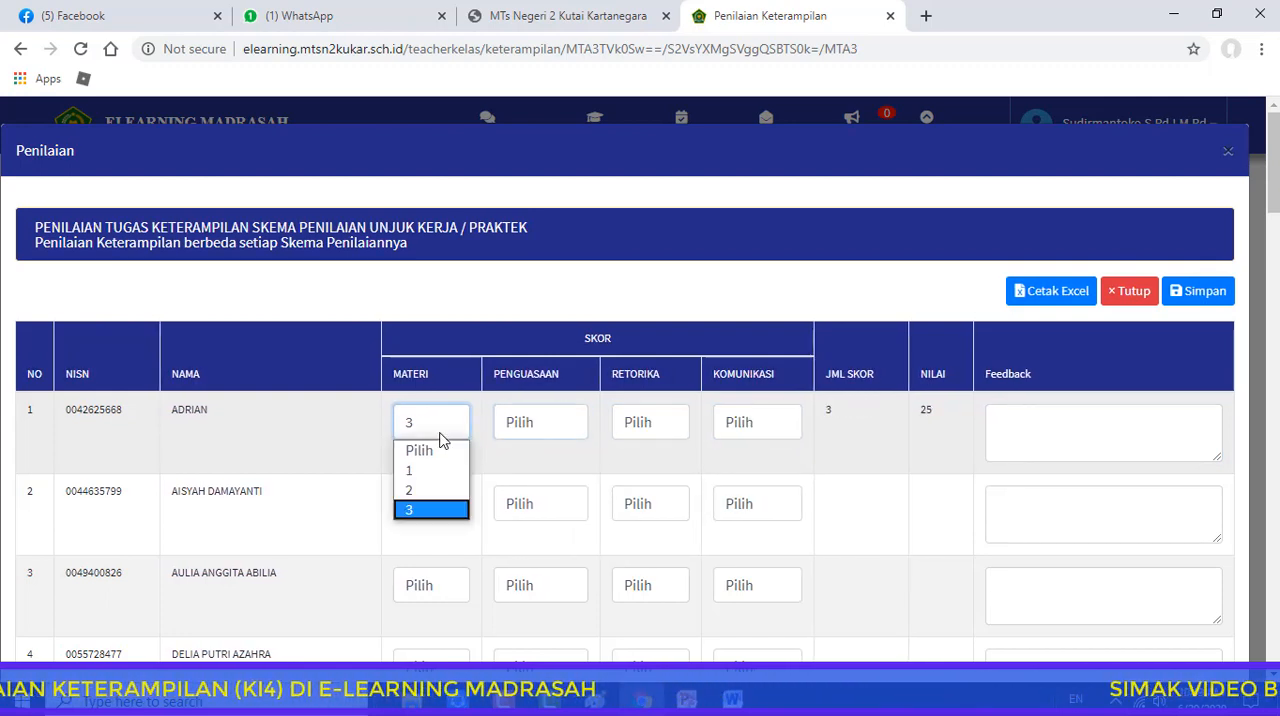
pyautogui.click(444, 450)
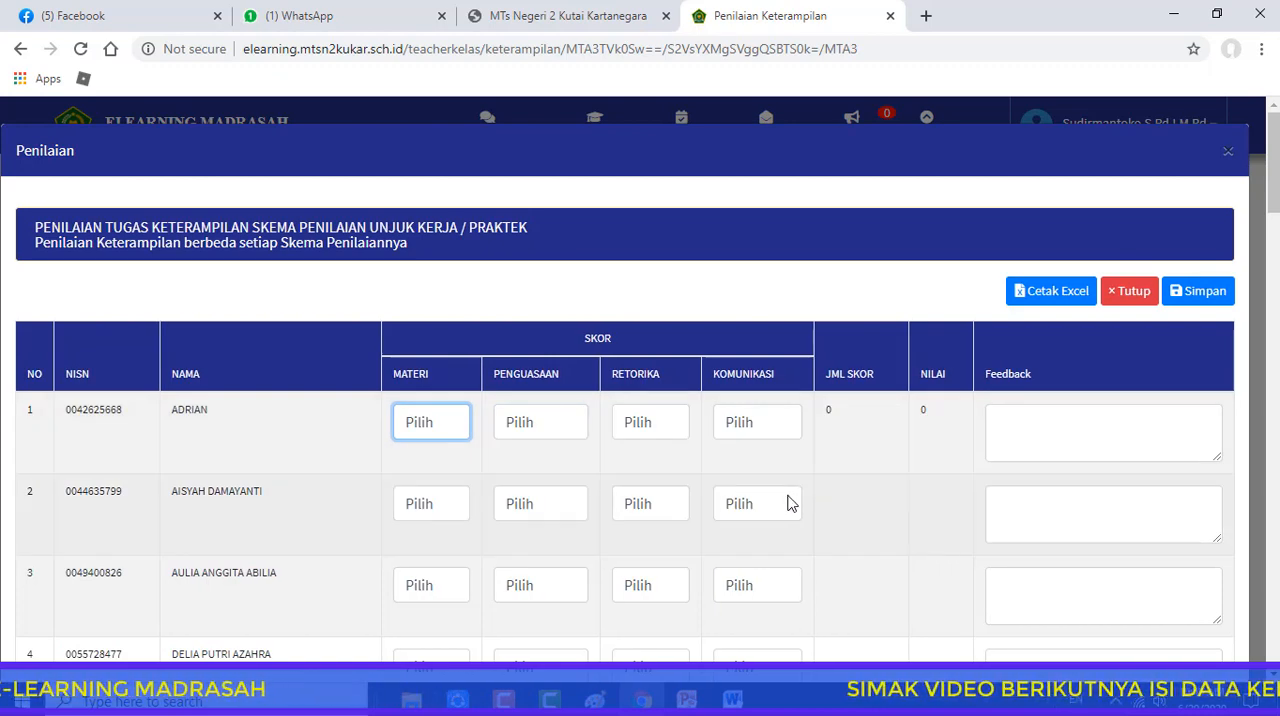
pyautogui.click(1133, 295)
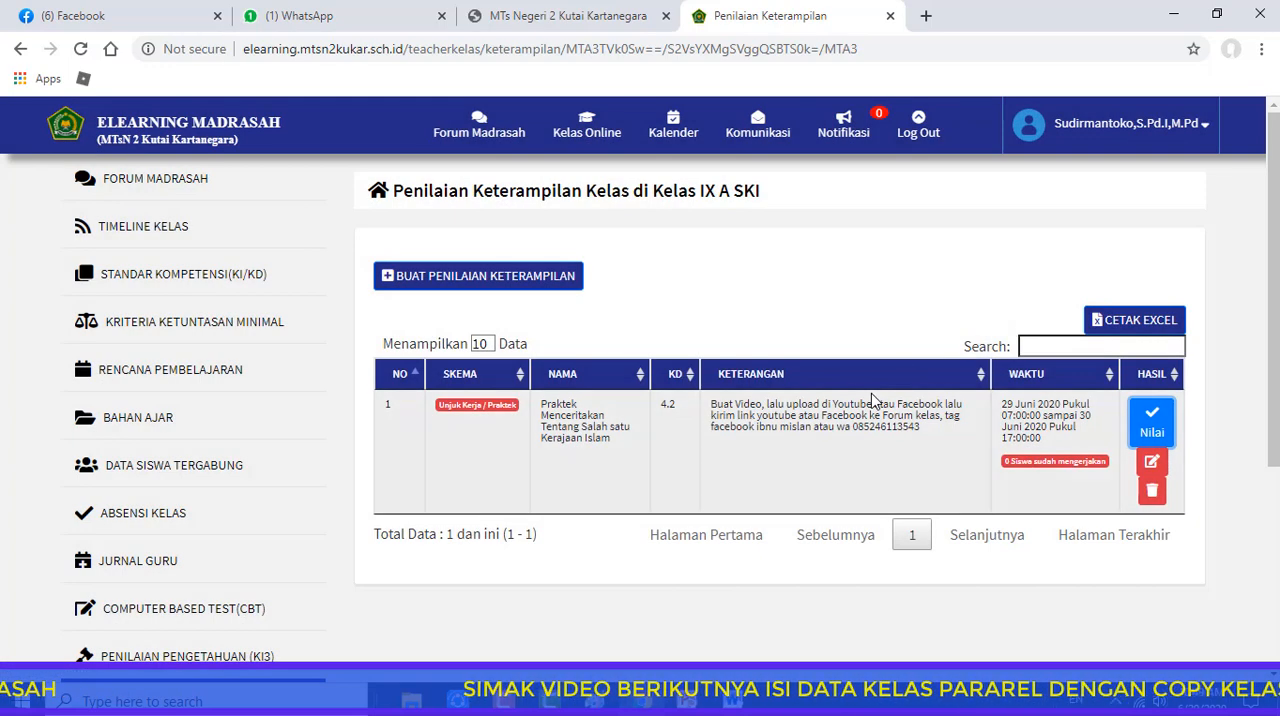
# Open the class calendar of Kelas IX A SKI and review the assessments scheduled in June 2020
pyautogui.scroll(-3, 249, 585)
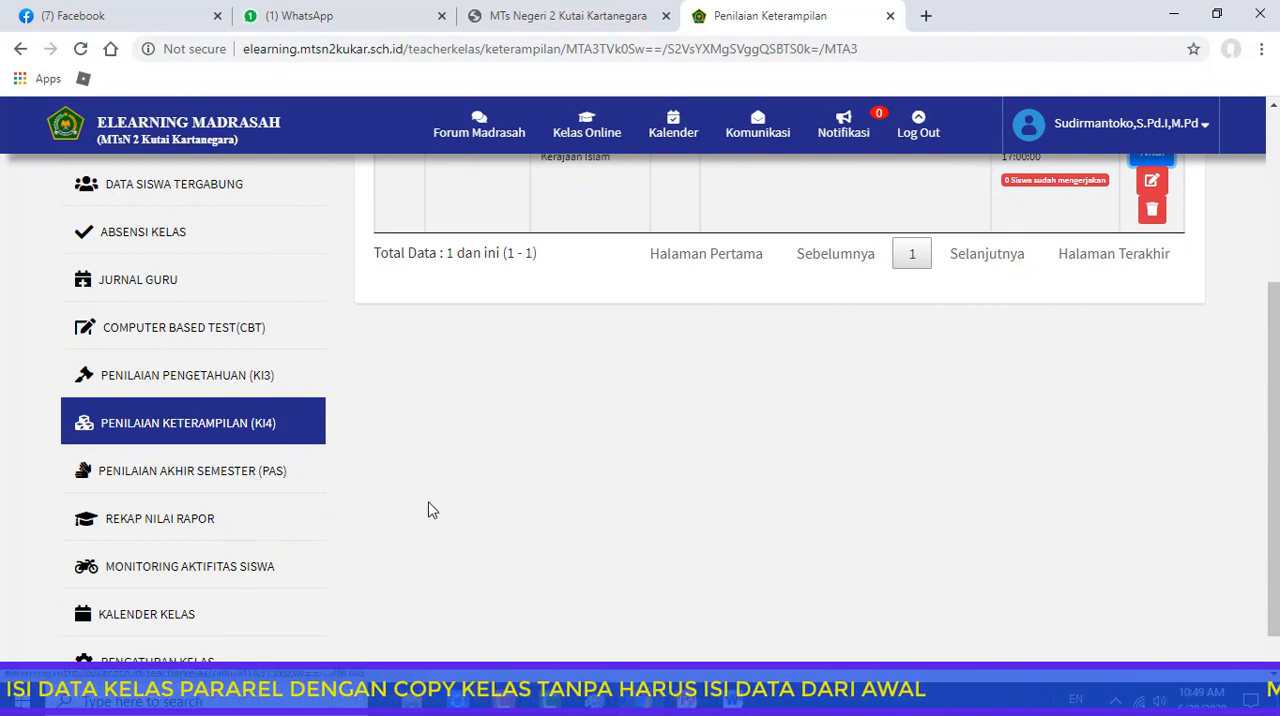
pyautogui.scroll(-1, 338, 507)
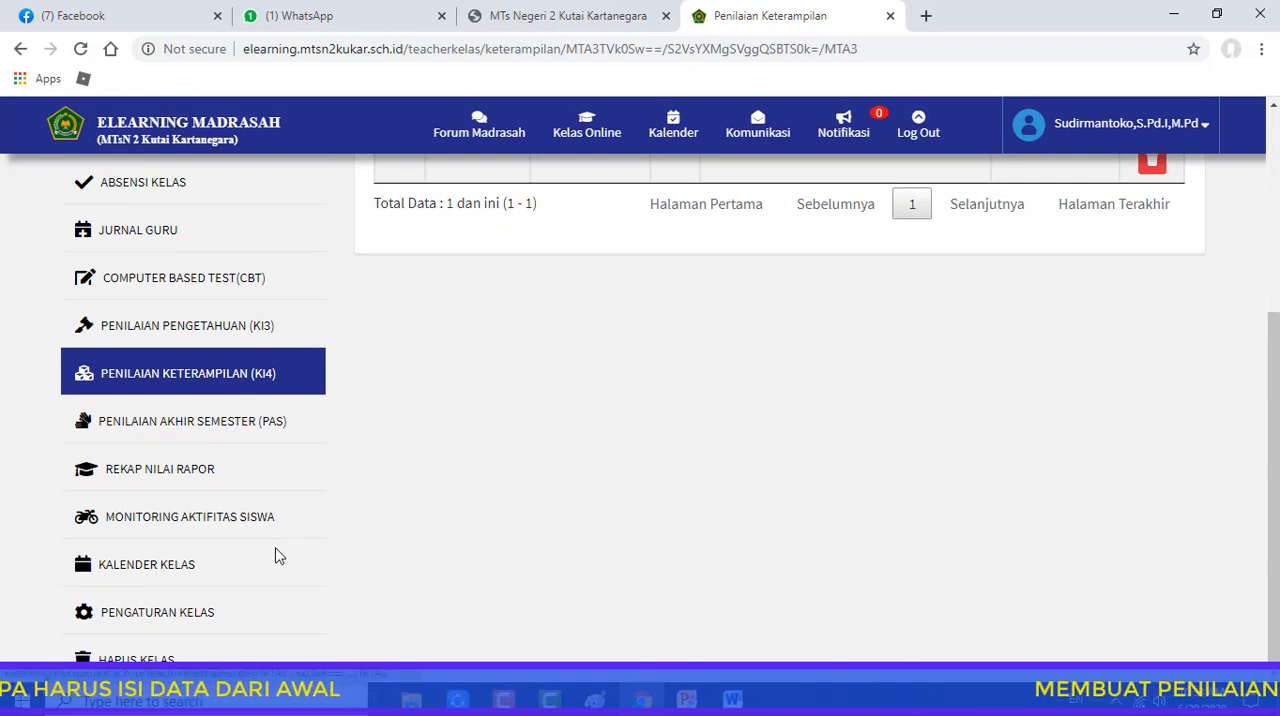
pyautogui.click(151, 577)
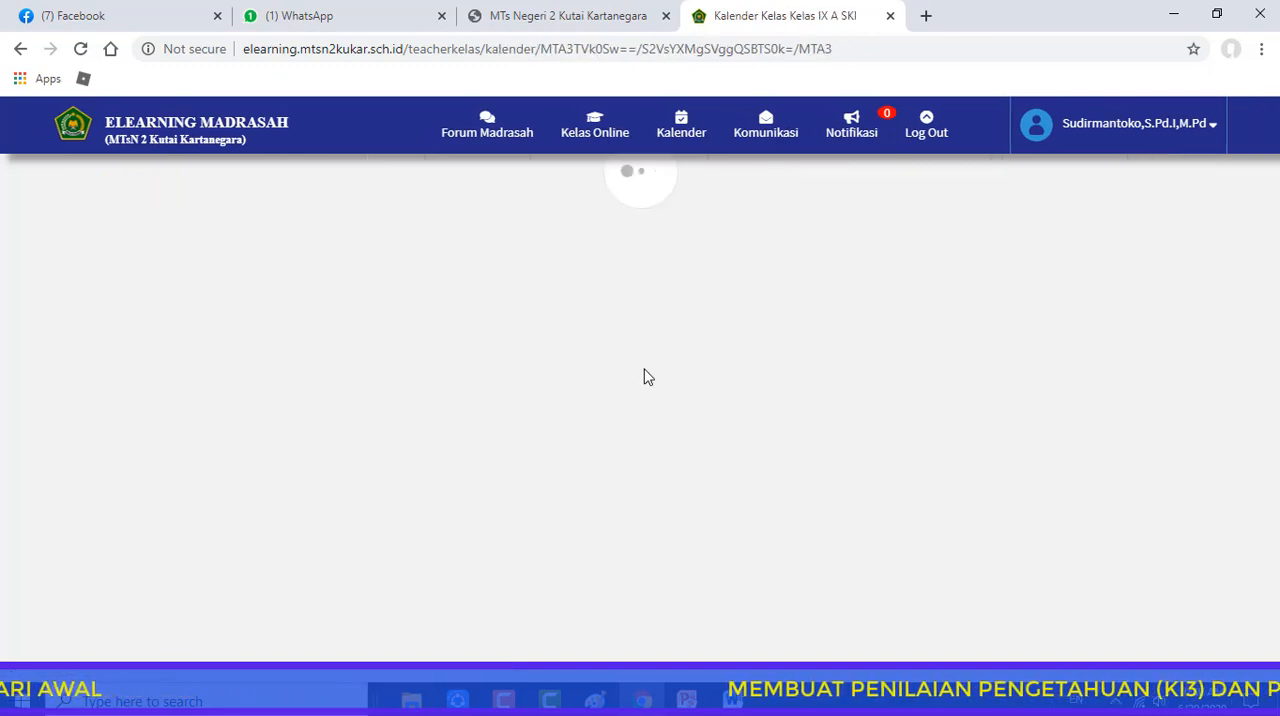
pyautogui.scroll(-3, 705, 375)
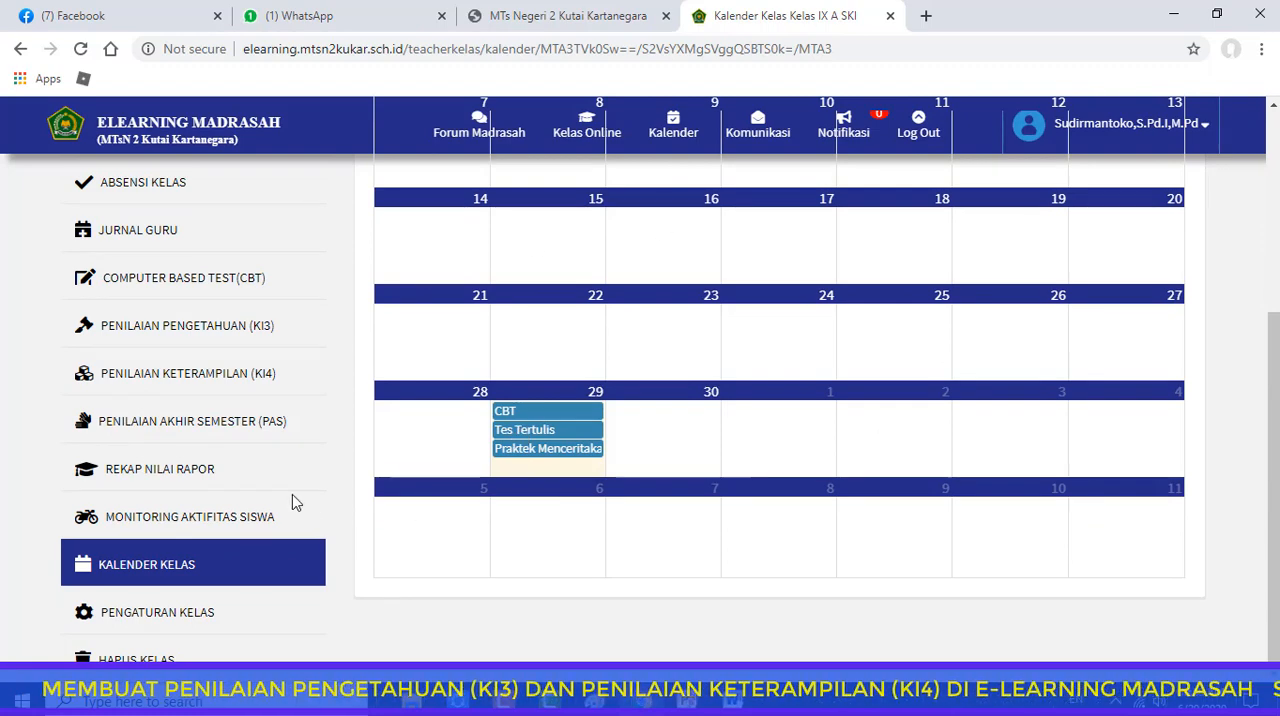
pyautogui.scroll(3, 292, 495)
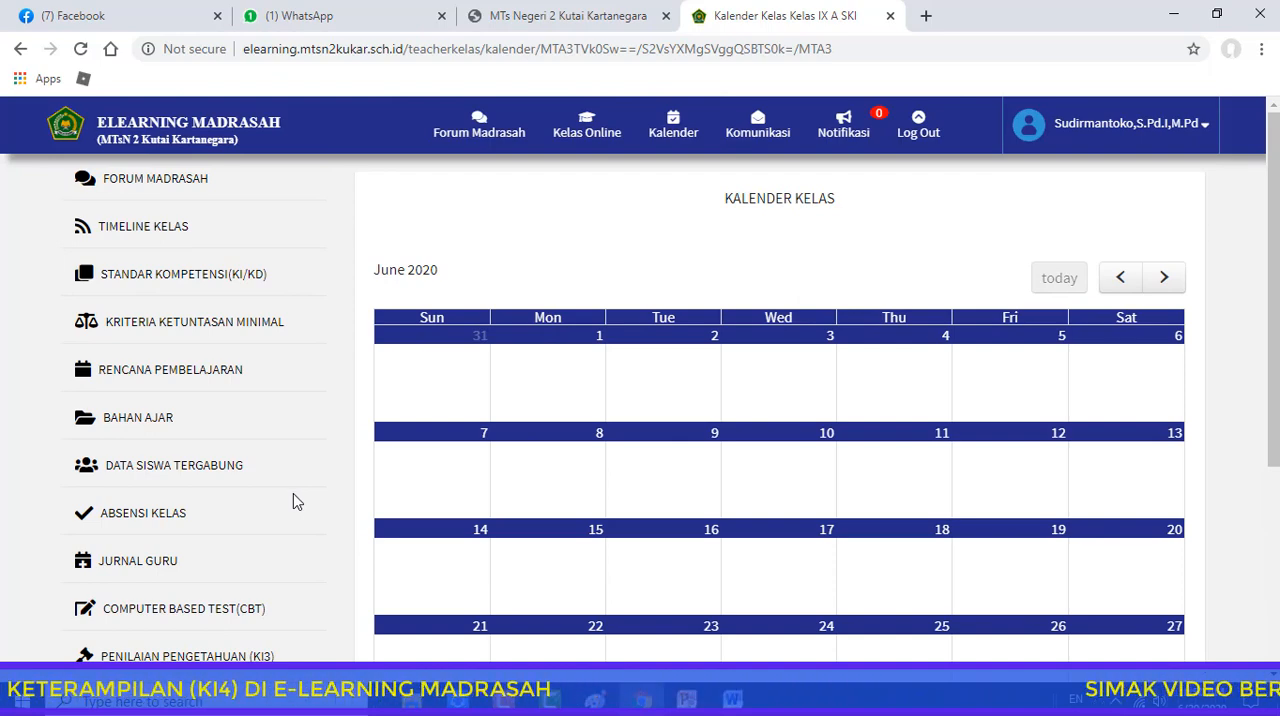
pyautogui.scroll(-1, 286, 637)
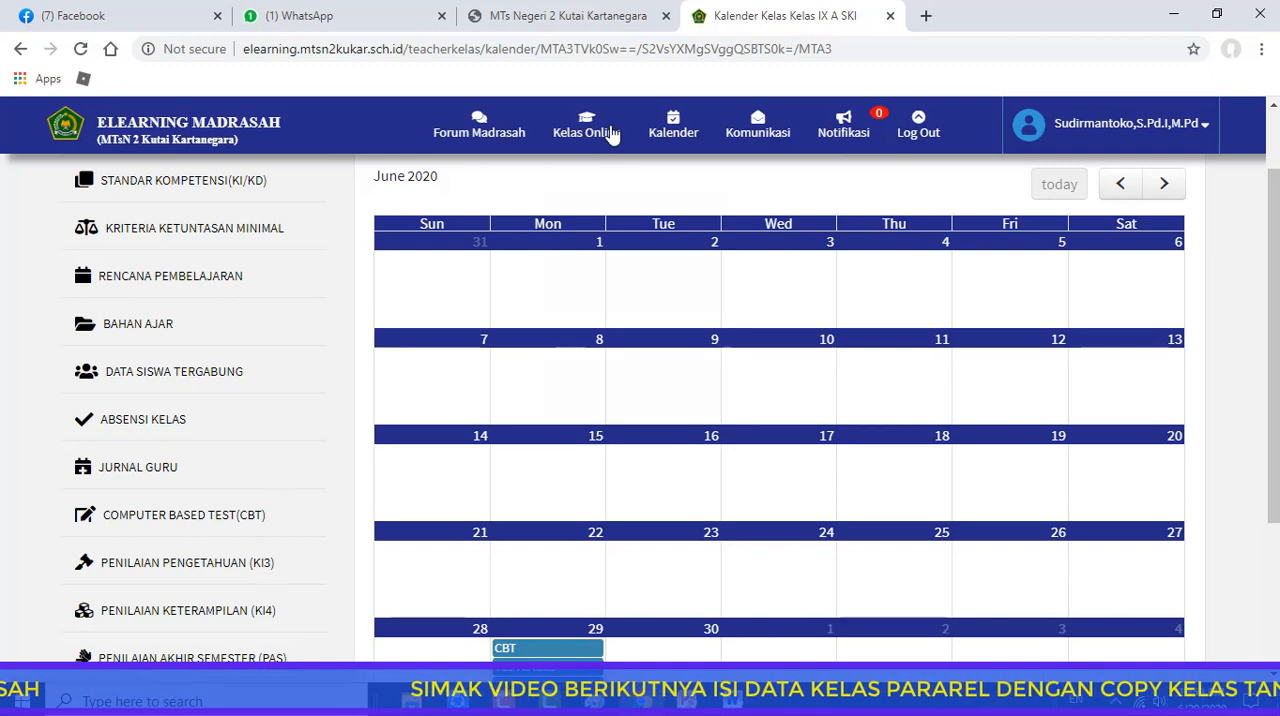
# Go to the main page of the online class Kelas IX A SKI
pyautogui.scroll(1, 414, 391)
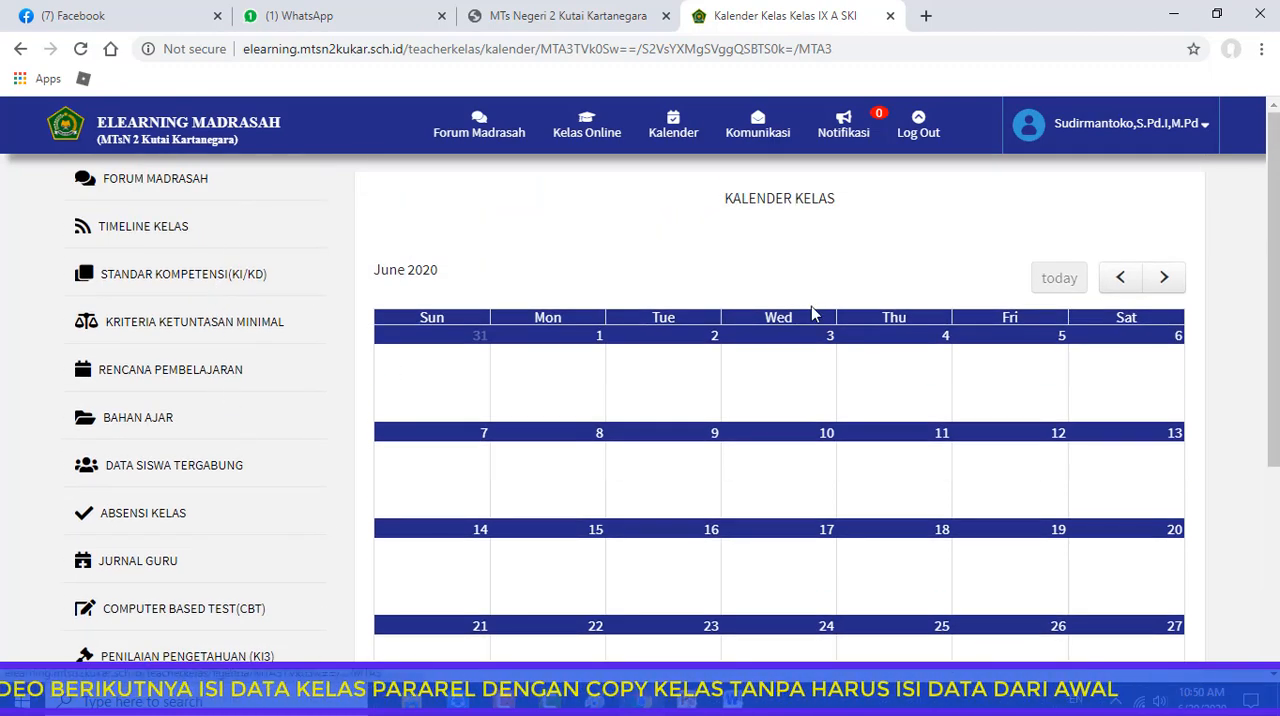
pyautogui.click(638, 137)
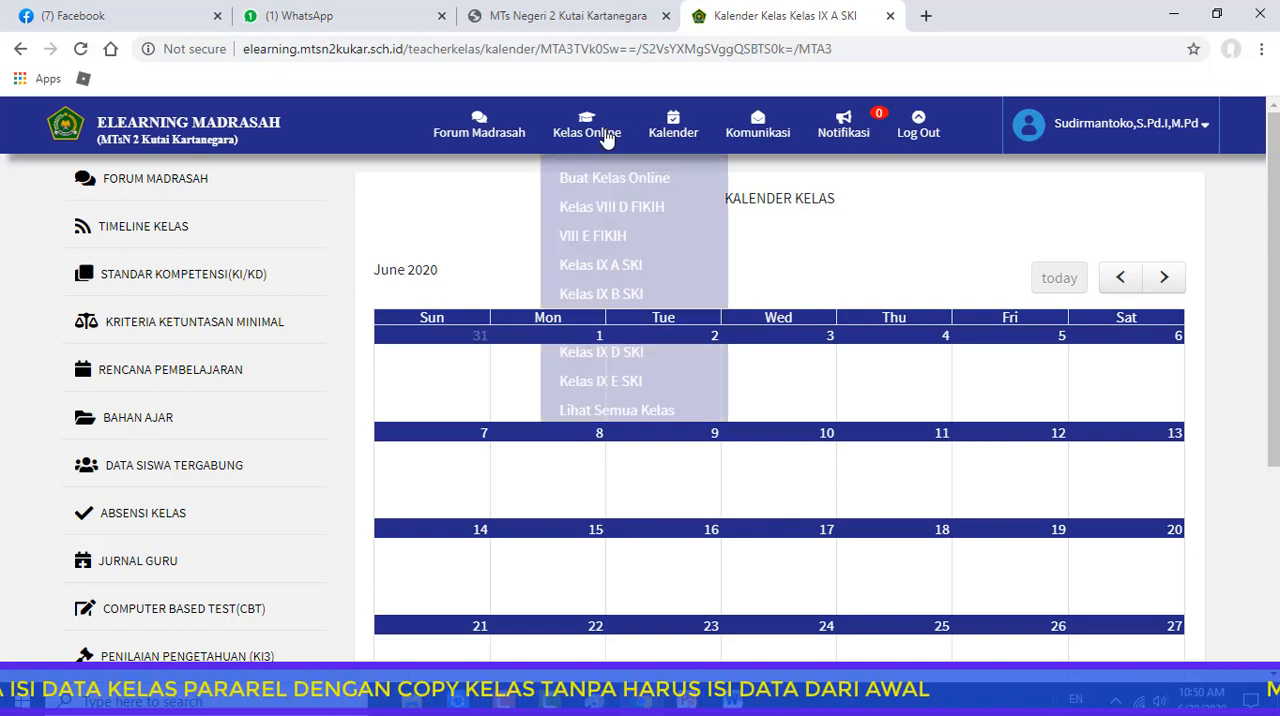
pyautogui.click(593, 268)
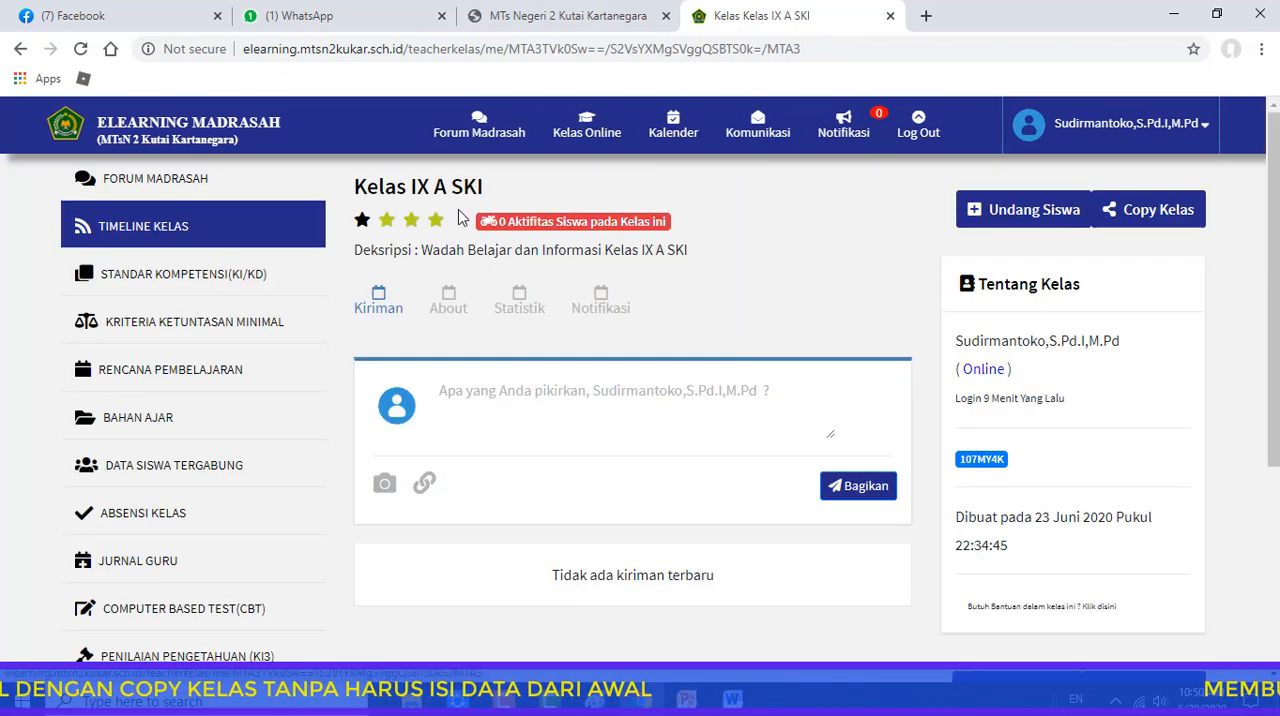